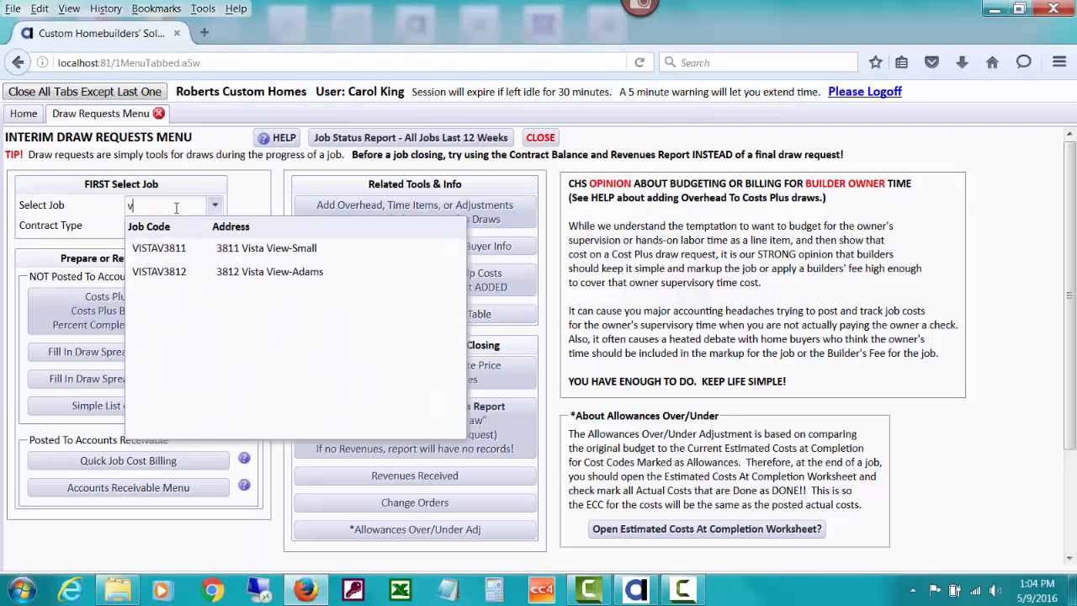
Select job VISTAV3811 and read the help on Costs Plus and Percent Complete draws and on fill-in draw spreadsheets
click(193, 247)
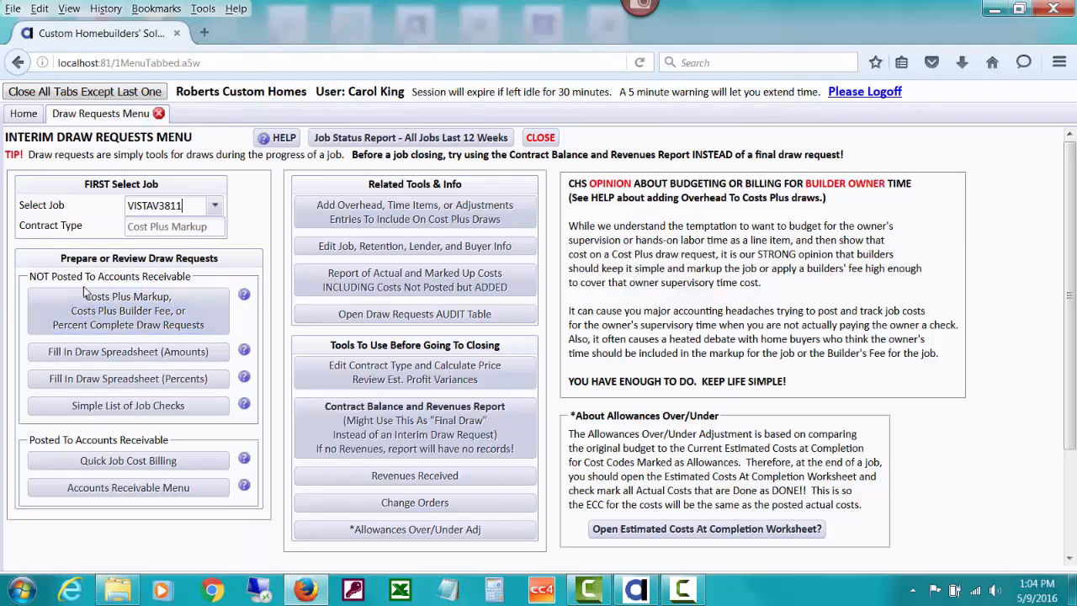
click(243, 295)
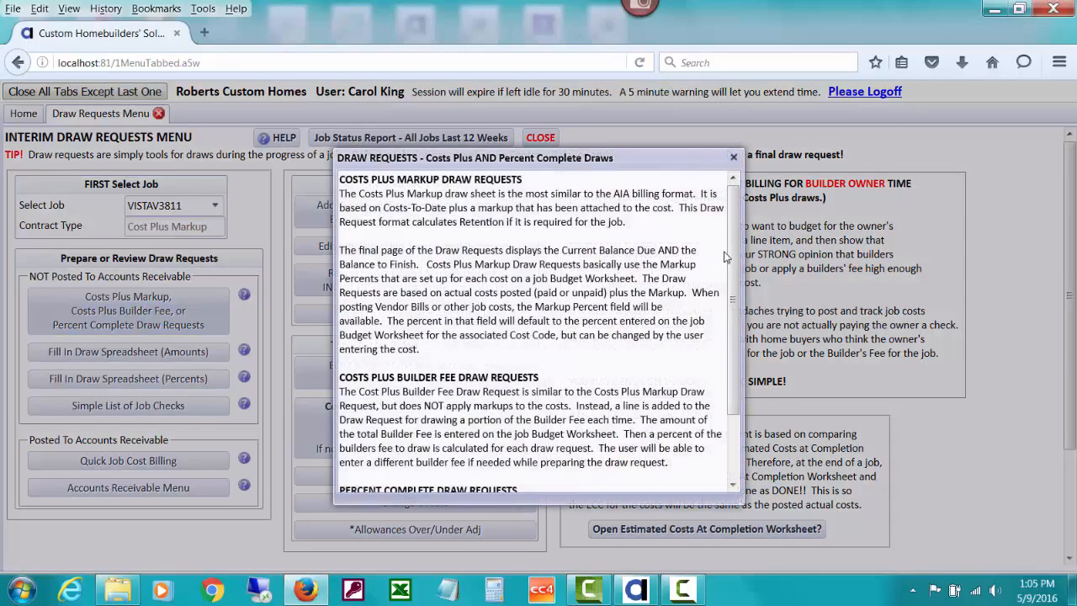
scroll(738, 340, down, 2)
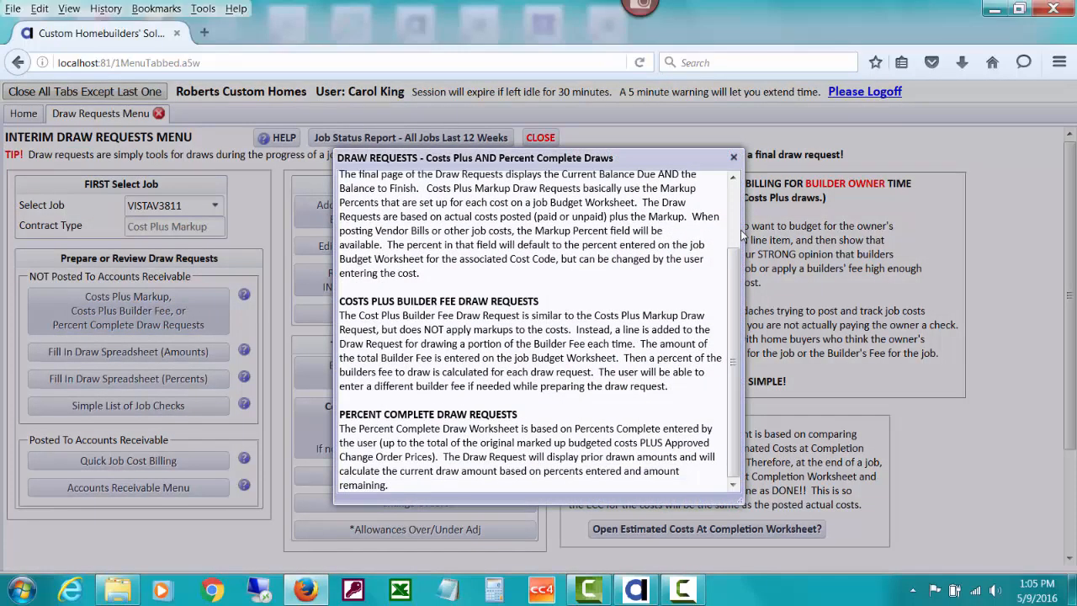
click(734, 159)
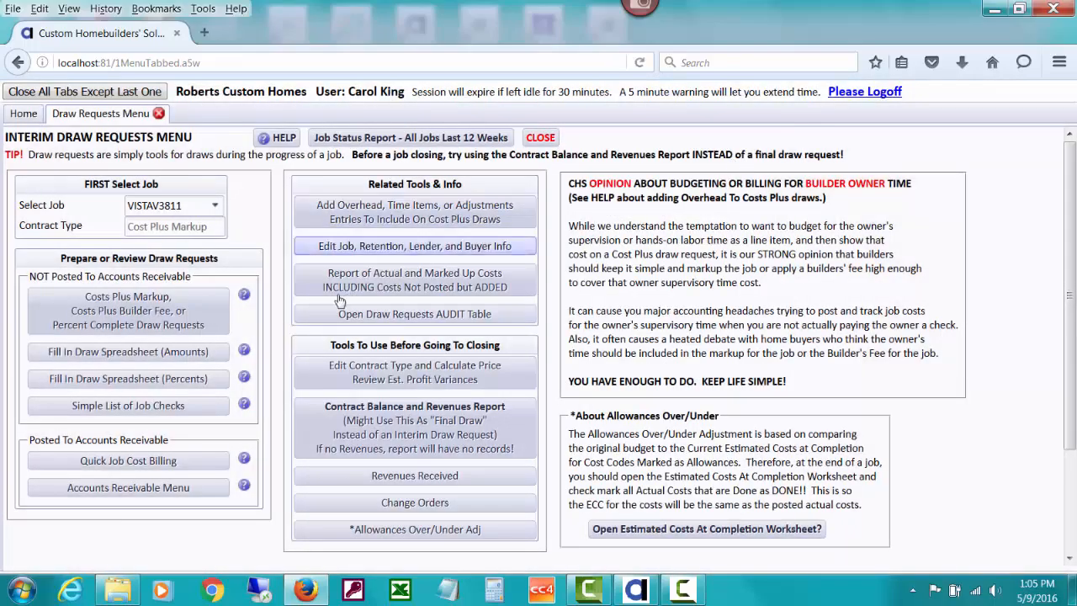
click(244, 350)
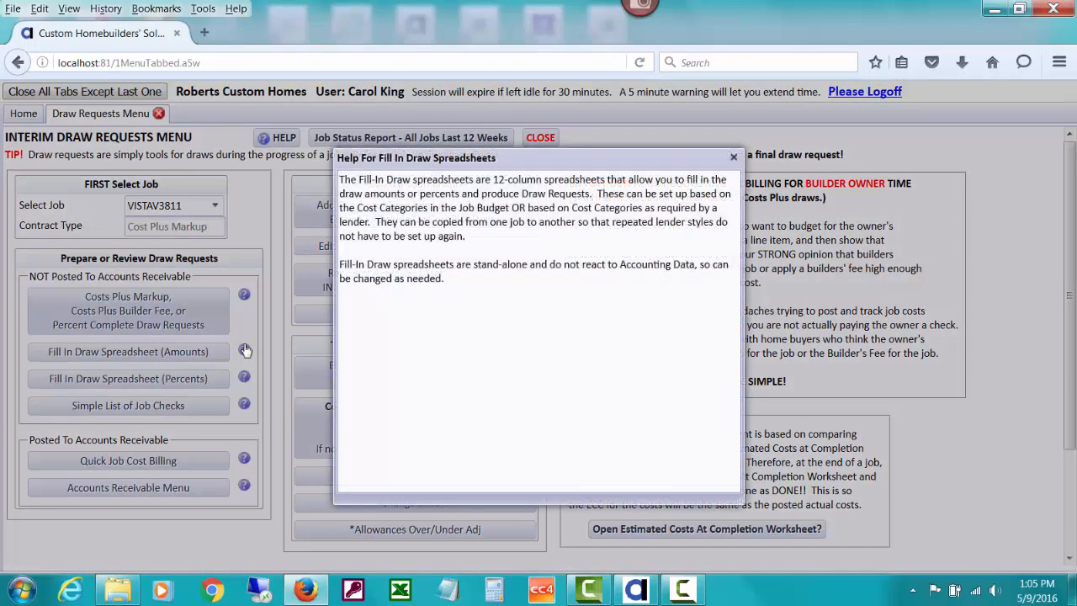
click(733, 158)
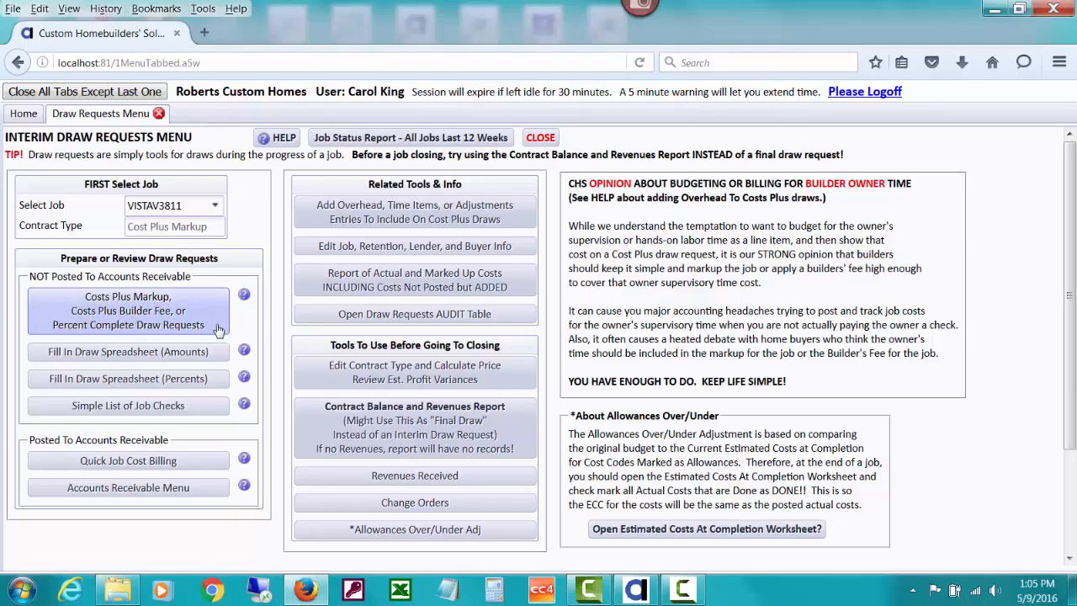
Start a new draw request for the selected job using the Costs Plus Markup draw type
click(174, 311)
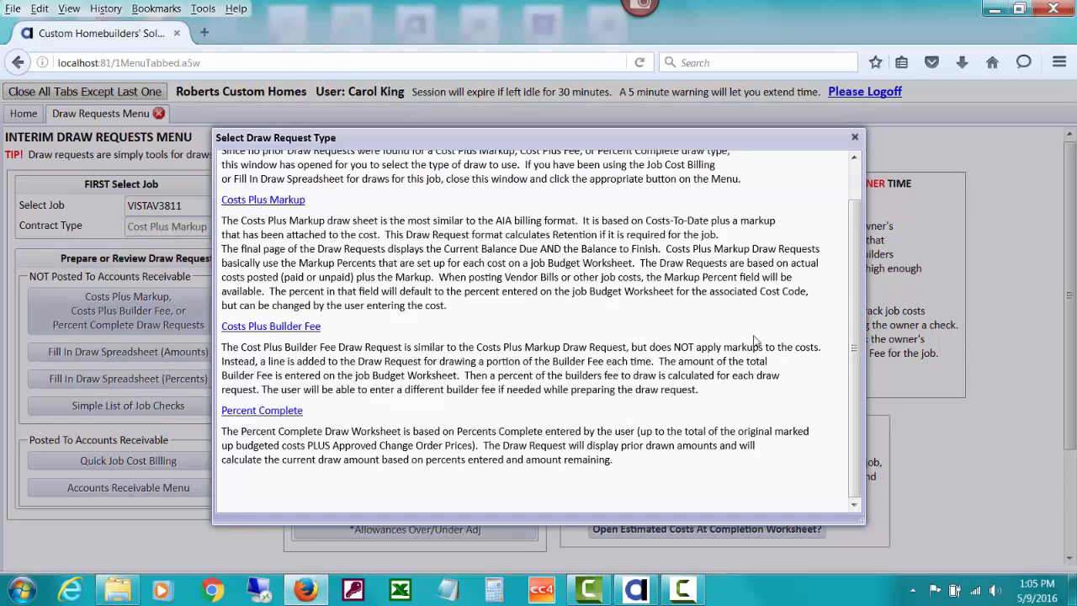
scroll(855, 355, up, 1)
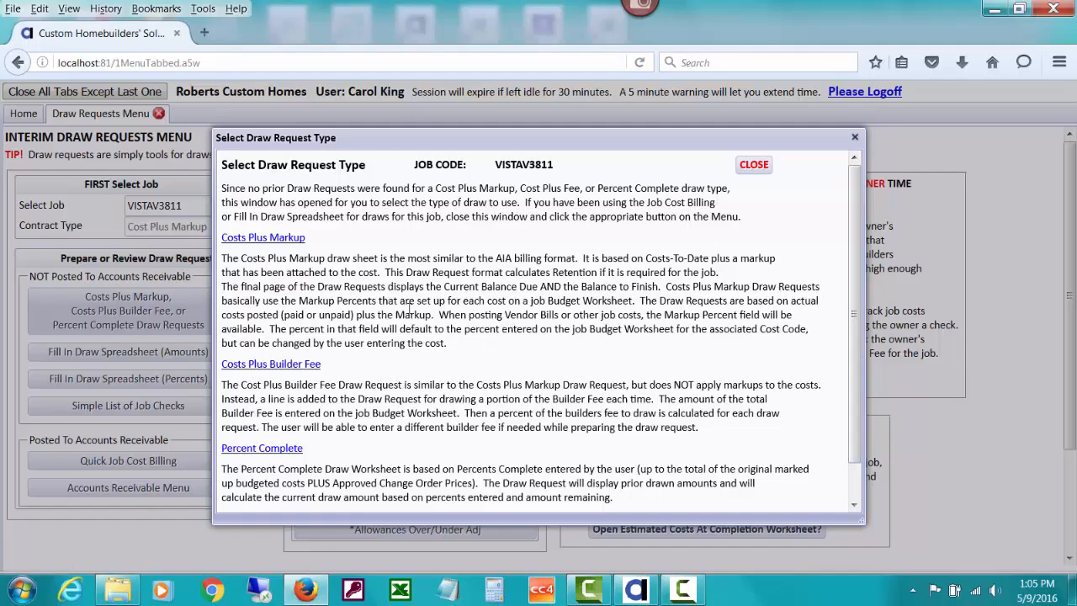
click(296, 242)
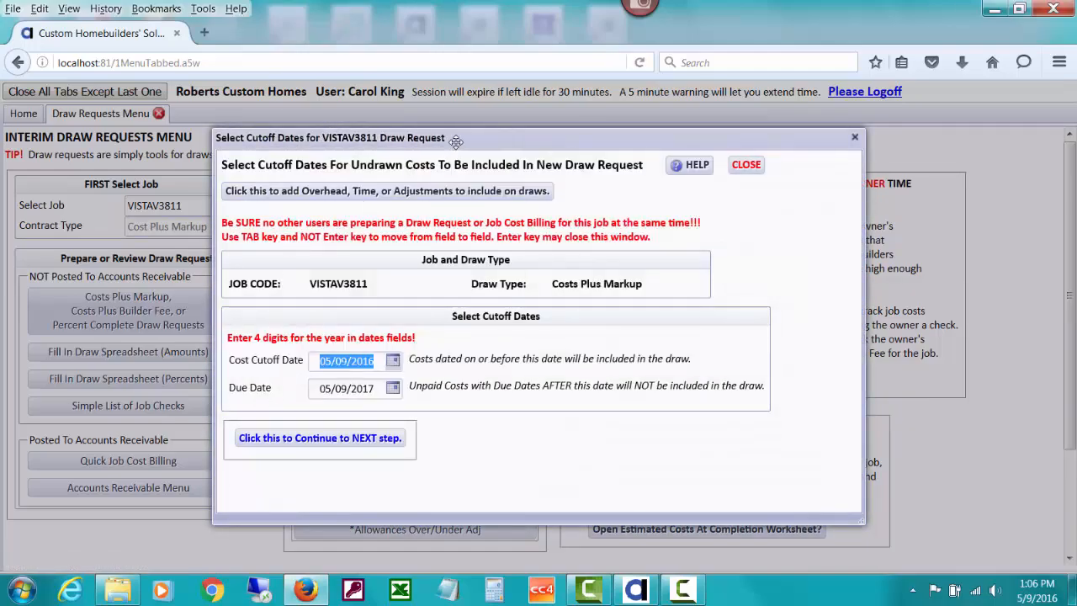
Set the draw request's Cost Cutoff Date to 12/31/2015
drag(455, 141, 410, 130)
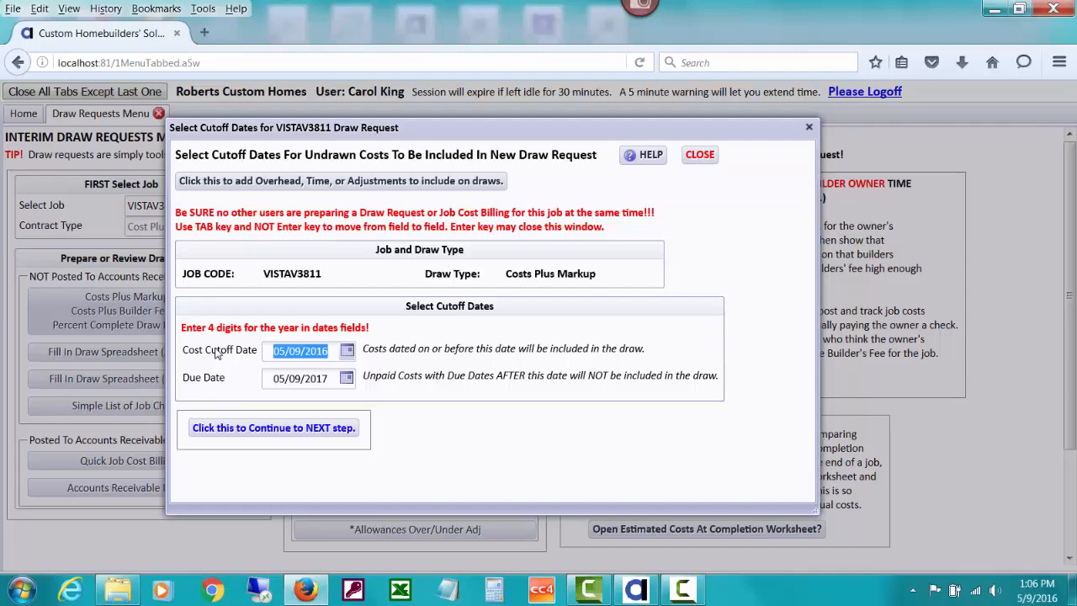
text(12/)
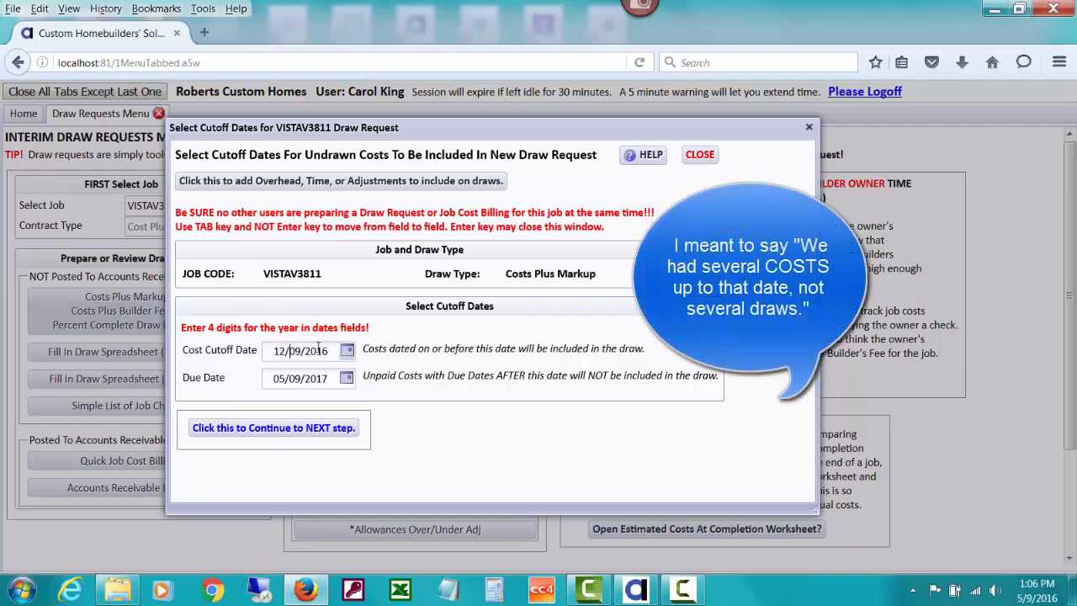
text(31/2015)
key(Tab)
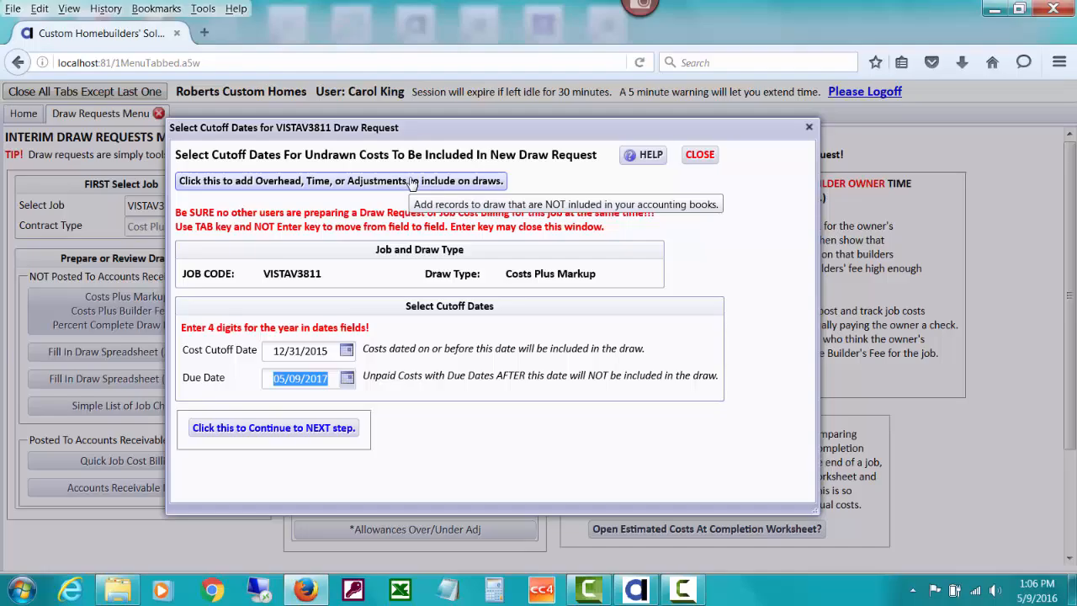
Find the Costs Plus Draw Requests help document in the Costs Plus Markup tutorials and open it
click(653, 156)
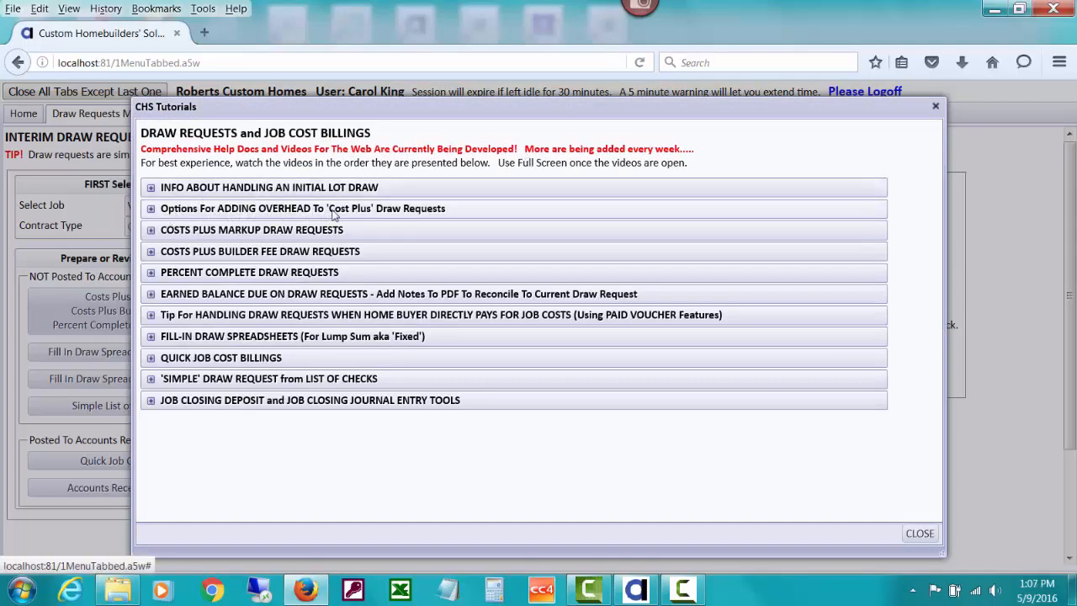
click(473, 211)
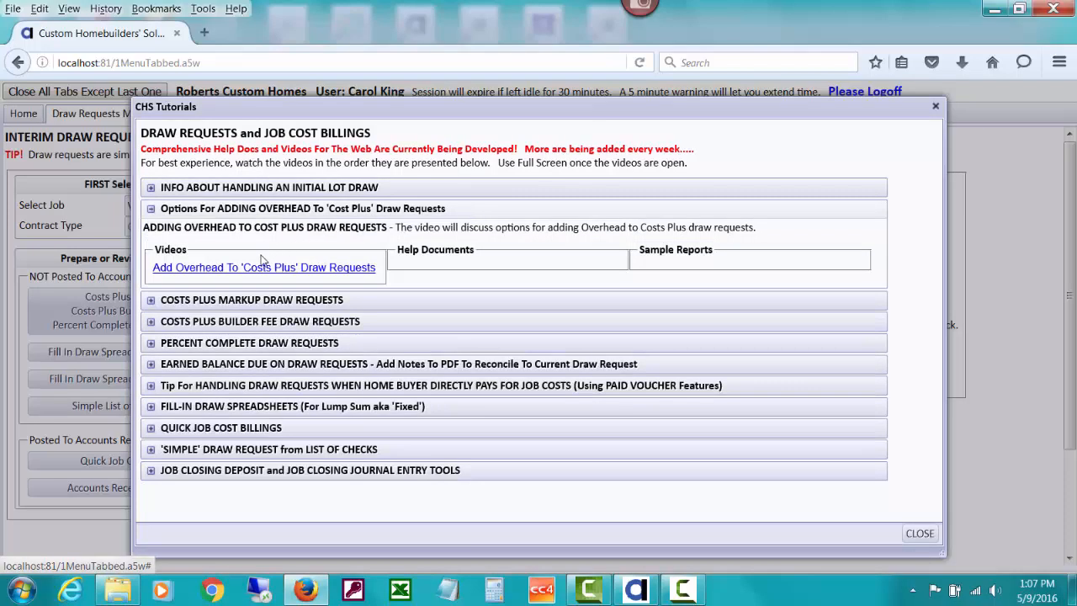
click(290, 301)
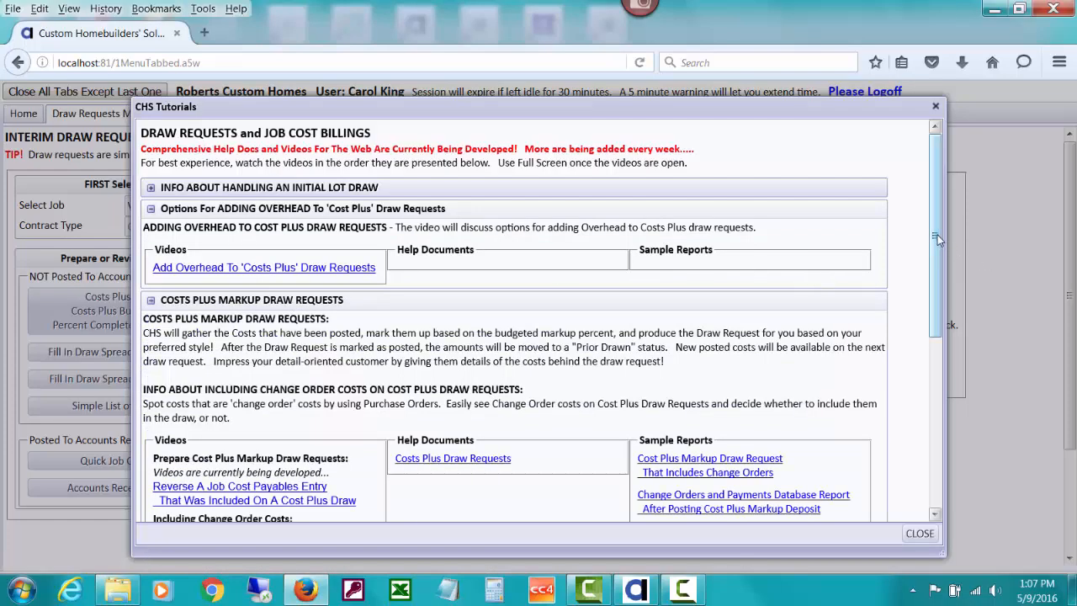
drag(940, 244, 939, 322)
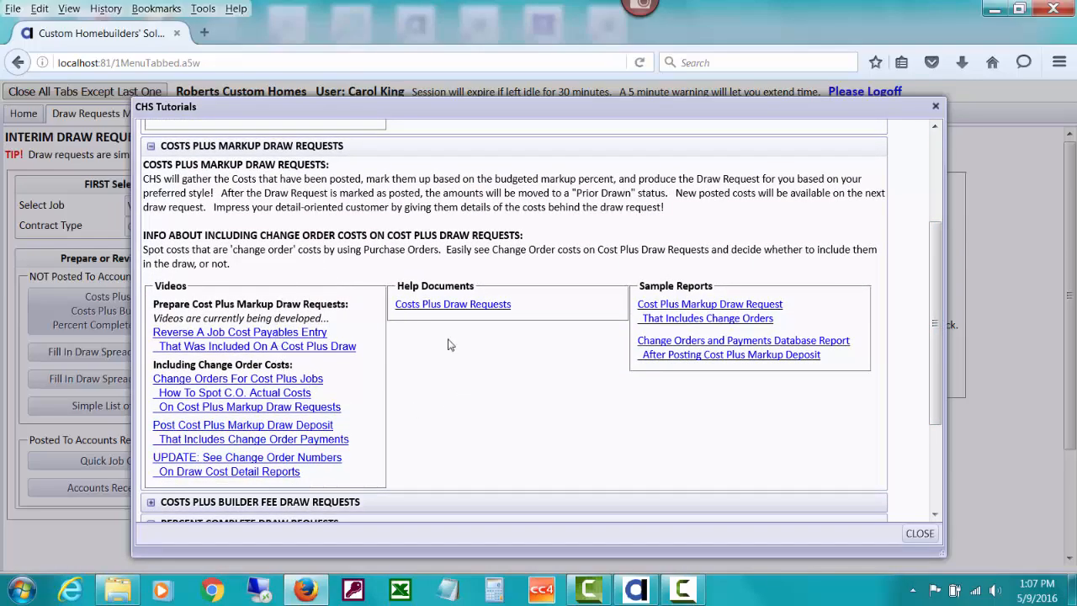
click(446, 309)
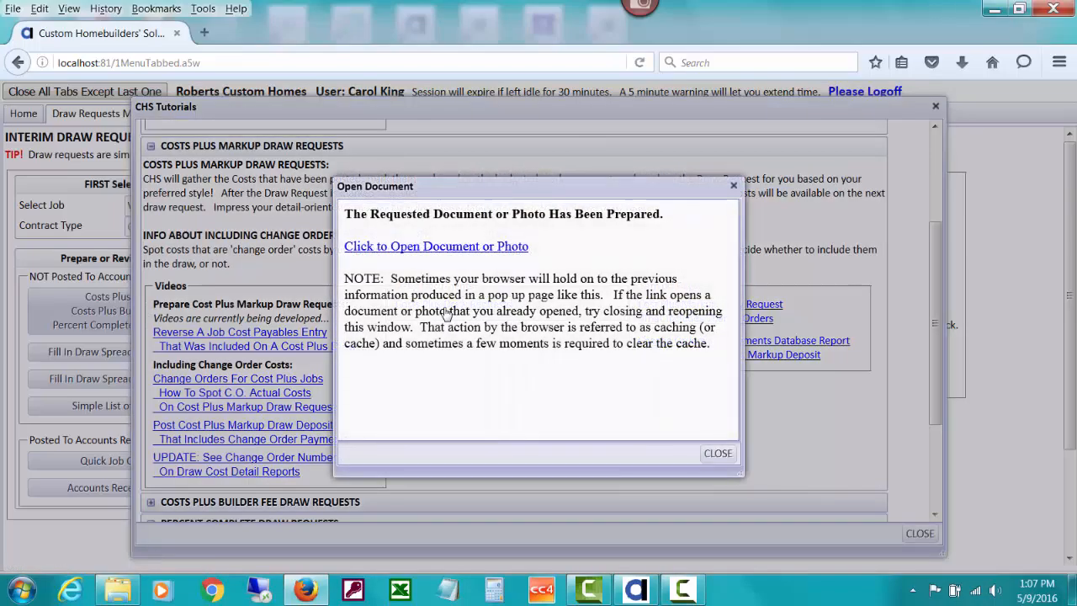
click(441, 249)
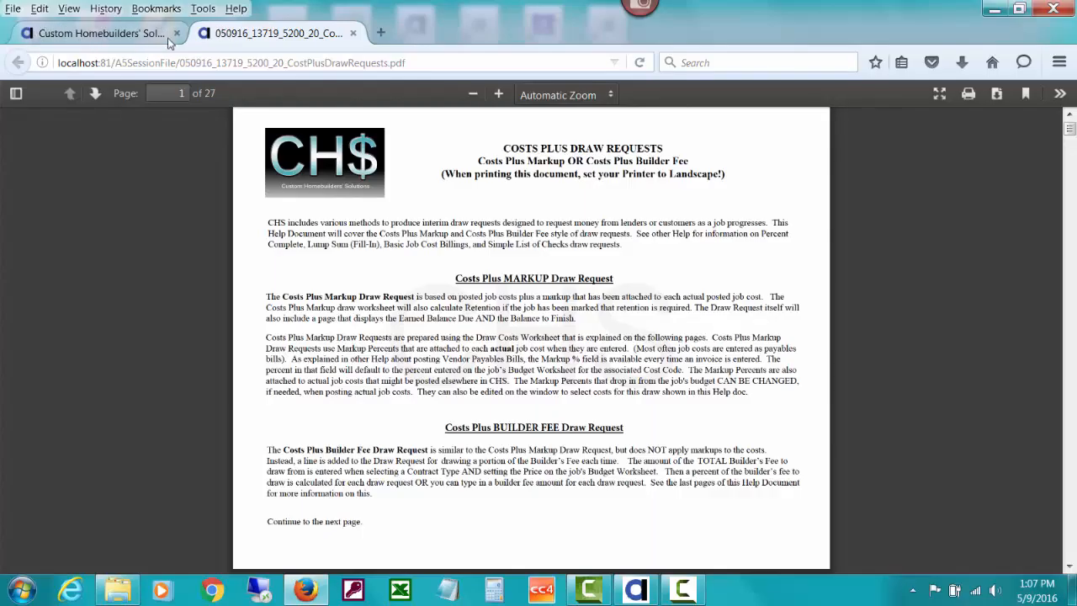
Look through the first three pages of the help document and return to the cutoff dates for the draw request
scroll(359, 113, up, 1)
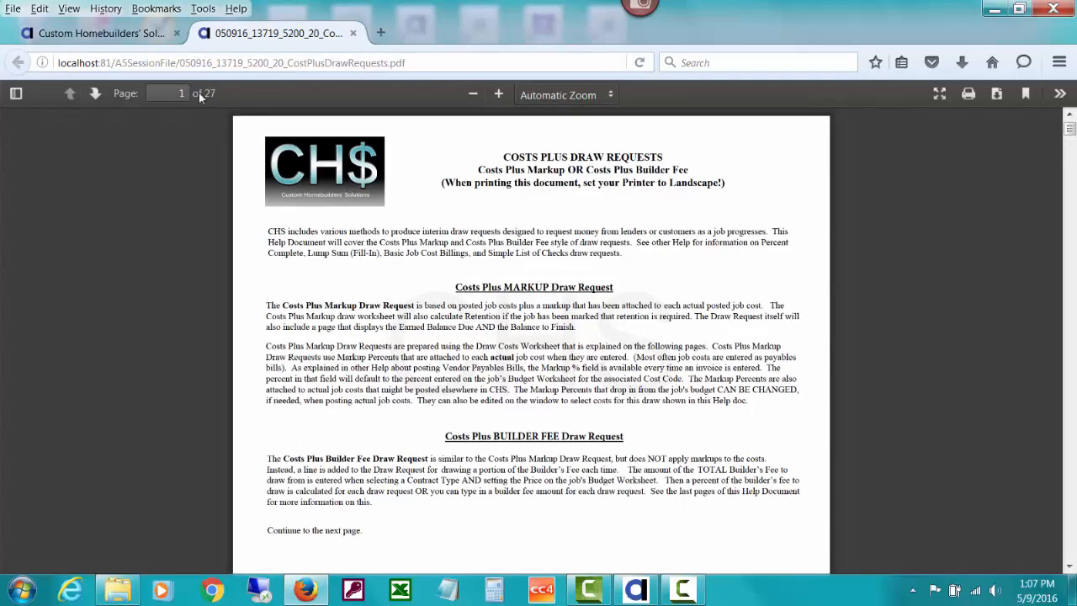
click(97, 94)
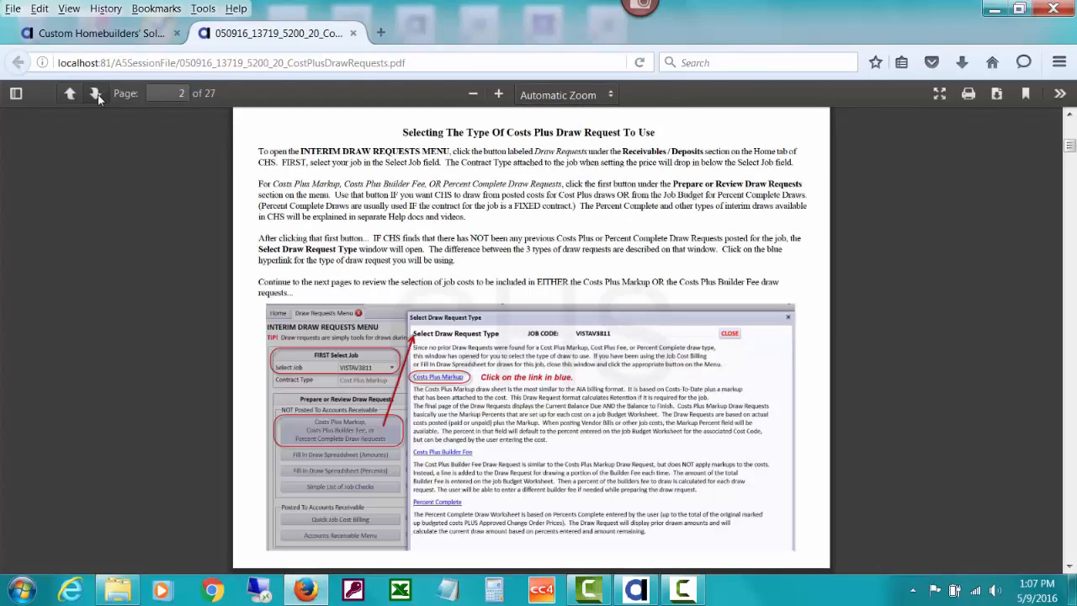
click(97, 94)
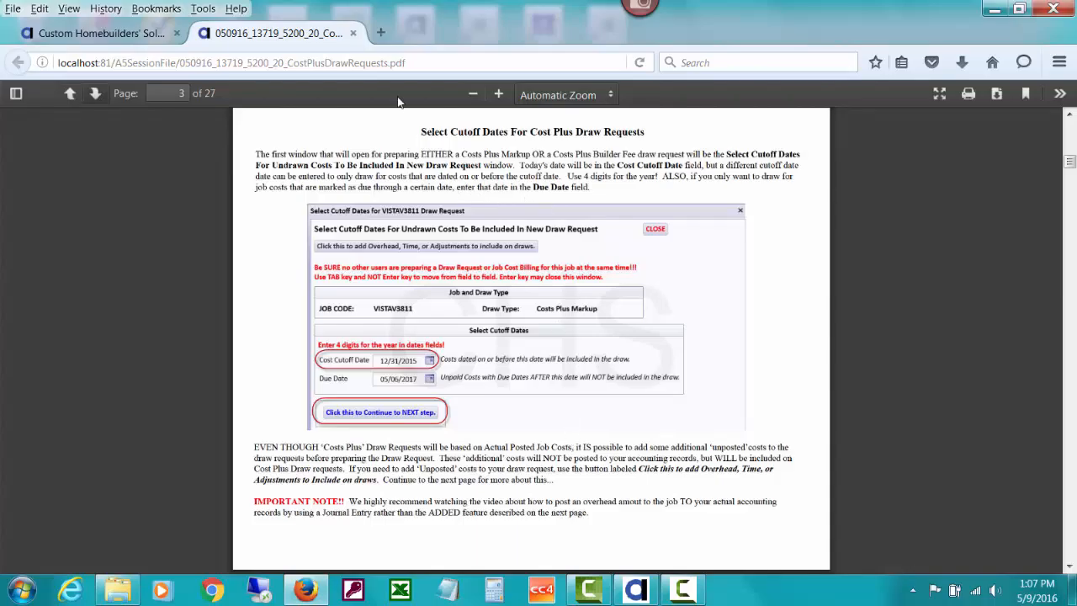
click(118, 33)
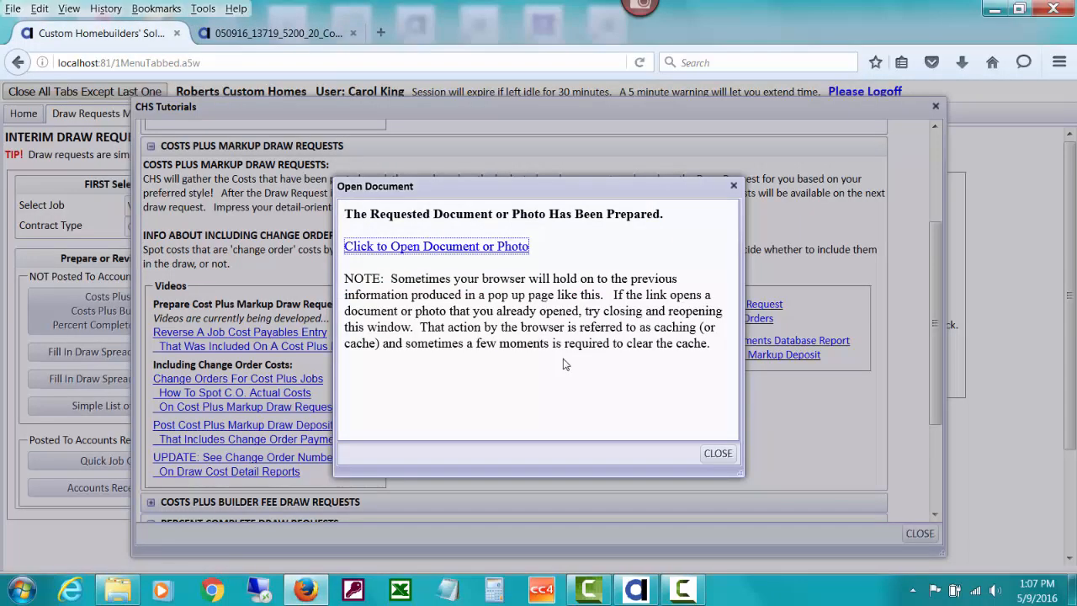
click(719, 453)
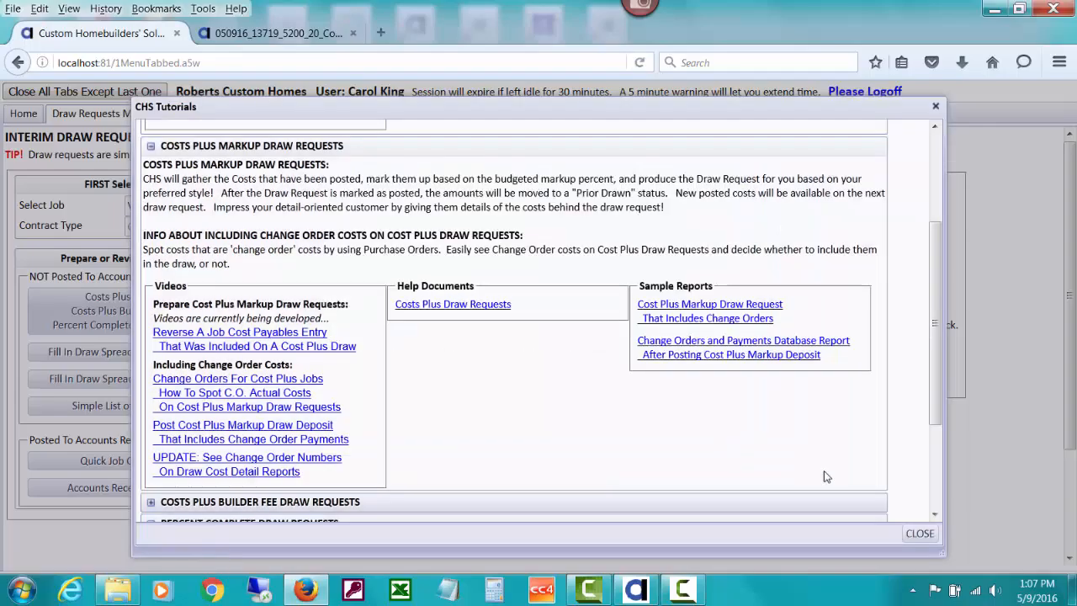
click(919, 534)
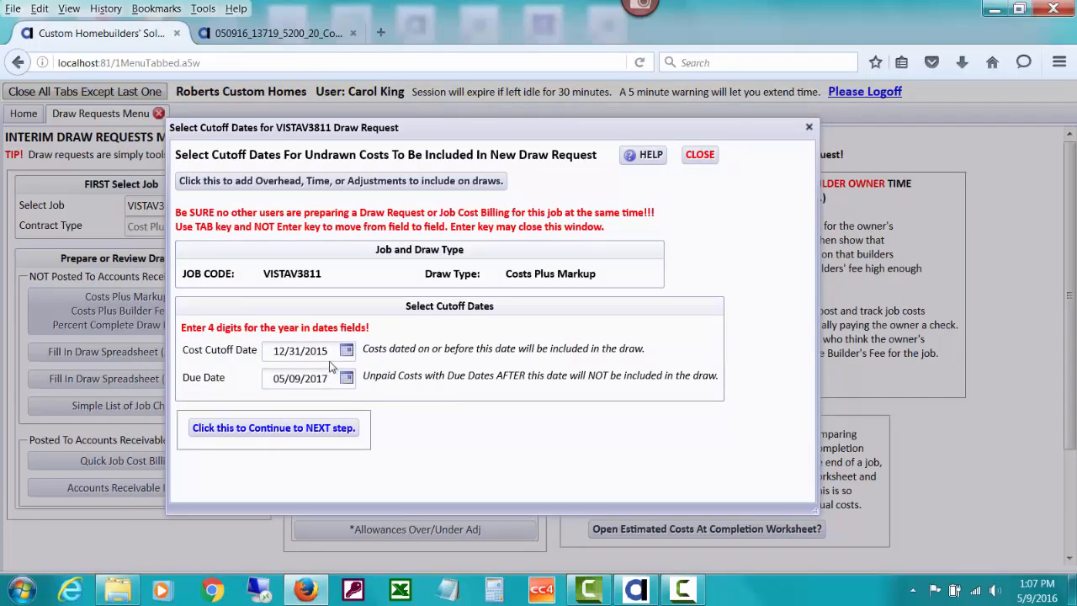
Continue to the job's undrawn costs and review the full list with its markups
click(293, 429)
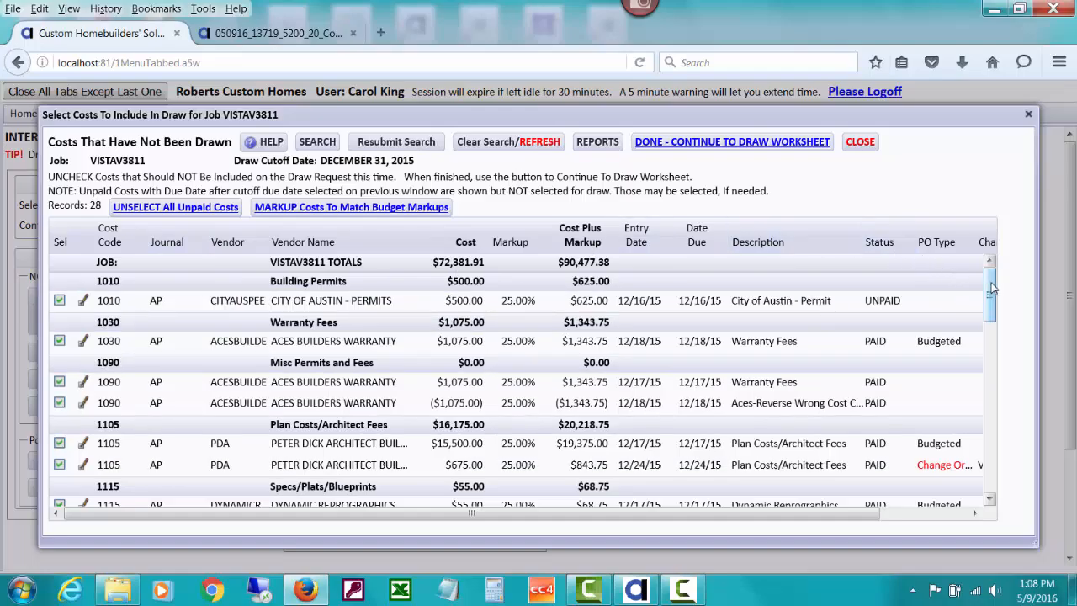
drag(991, 287, 993, 481)
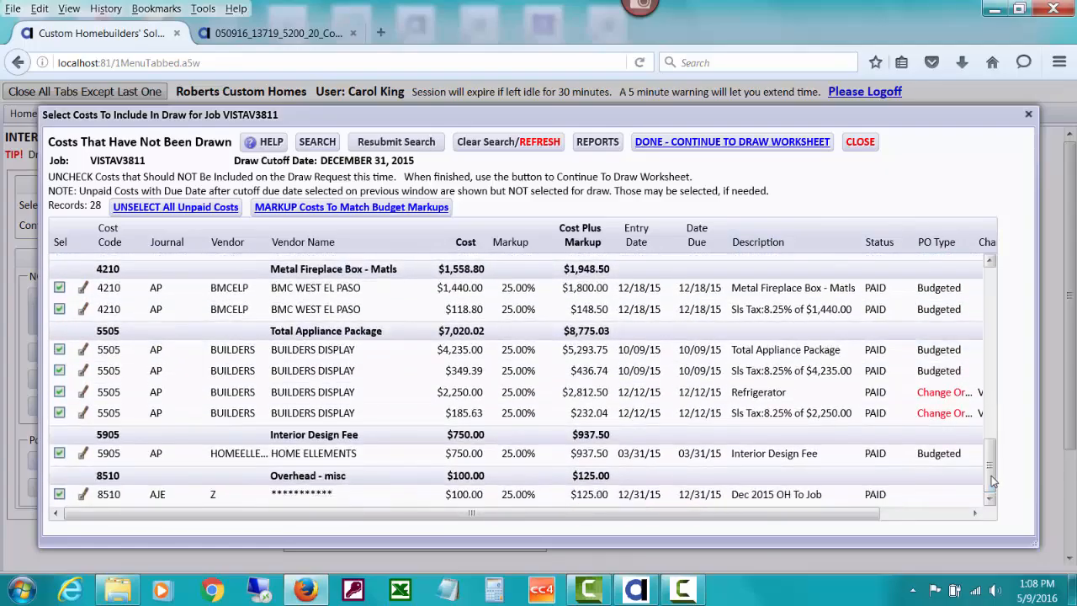
drag(989, 471, 994, 291)
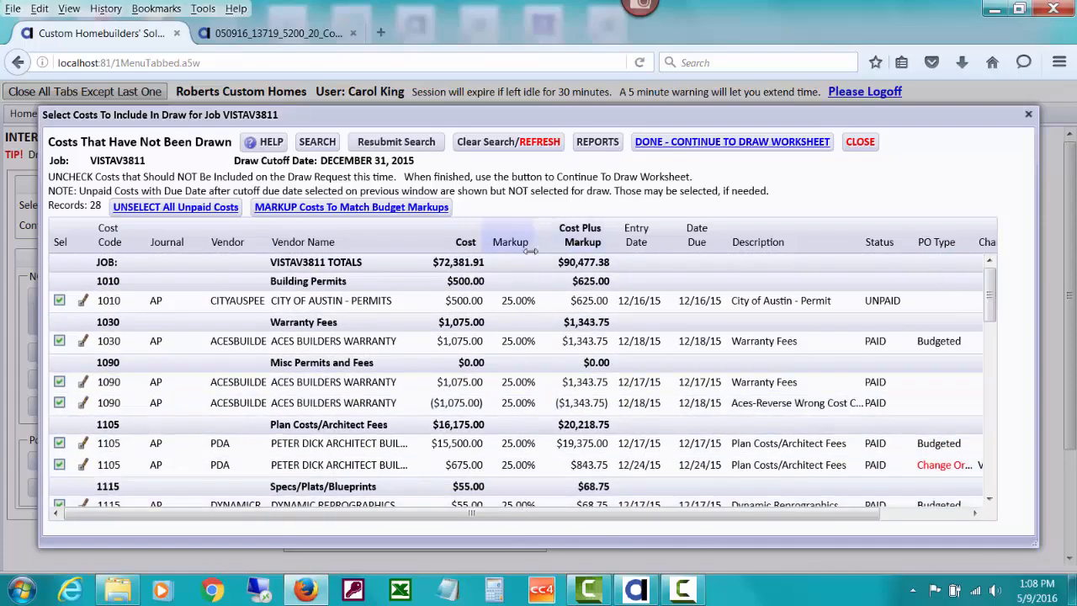
mouse_move(990, 290)
mouse_down()
mouse_move(999, 467)
mouse_move(1000, 282)
mouse_up()
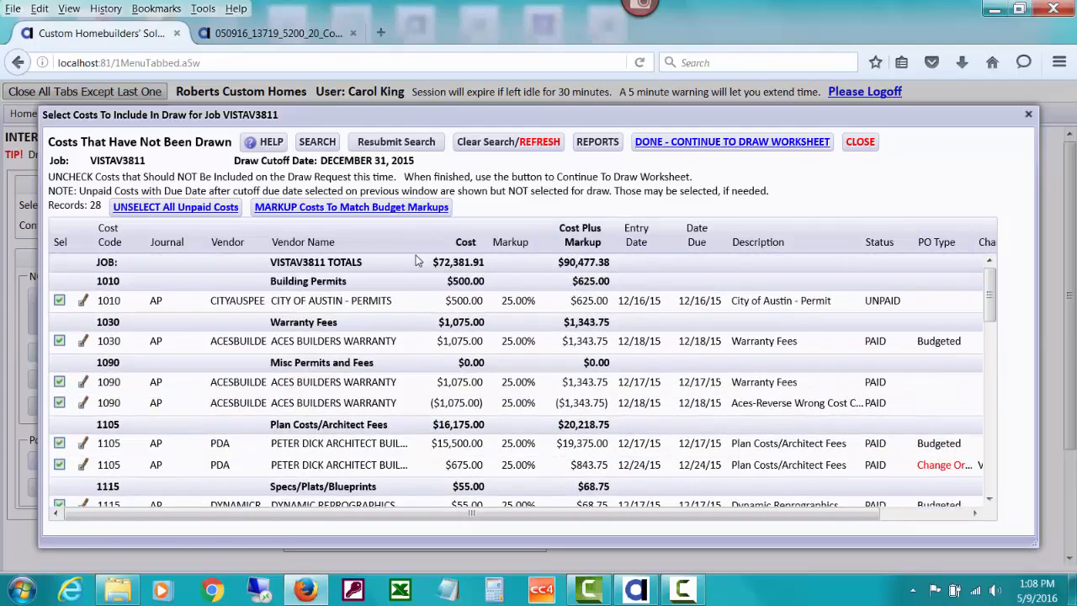
View the job cost entry for the 1030 Warranty Fees and close it without editing
click(83, 342)
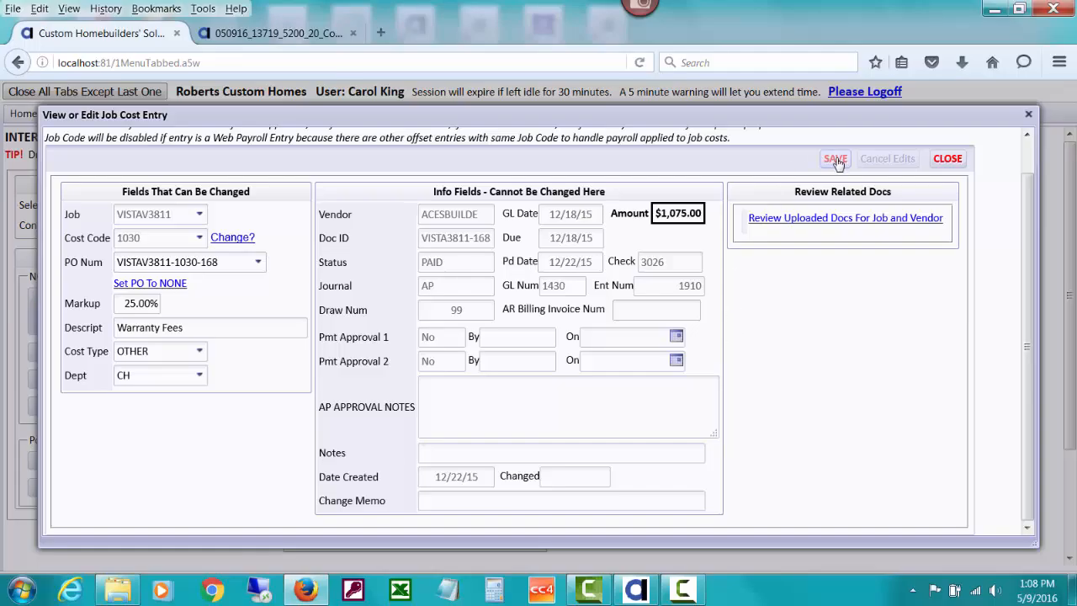
click(947, 159)
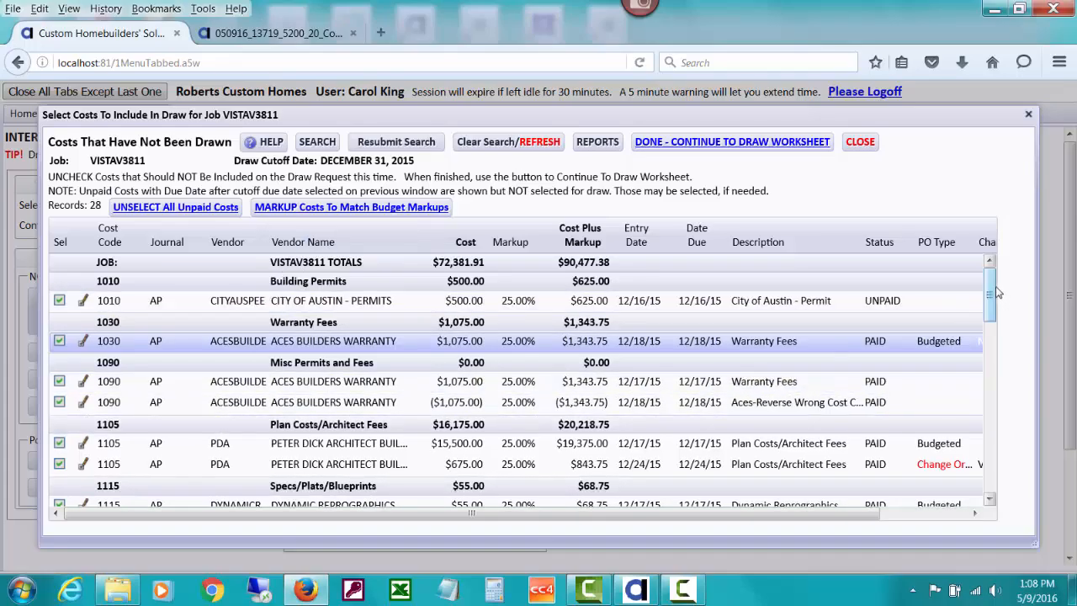
Examine the status, PO type and change order number of the undrawn costs, including the 1105 Plan Costs change order
mouse_move(996, 292)
mouse_down()
mouse_move(999, 368)
mouse_move(996, 282)
mouse_up()
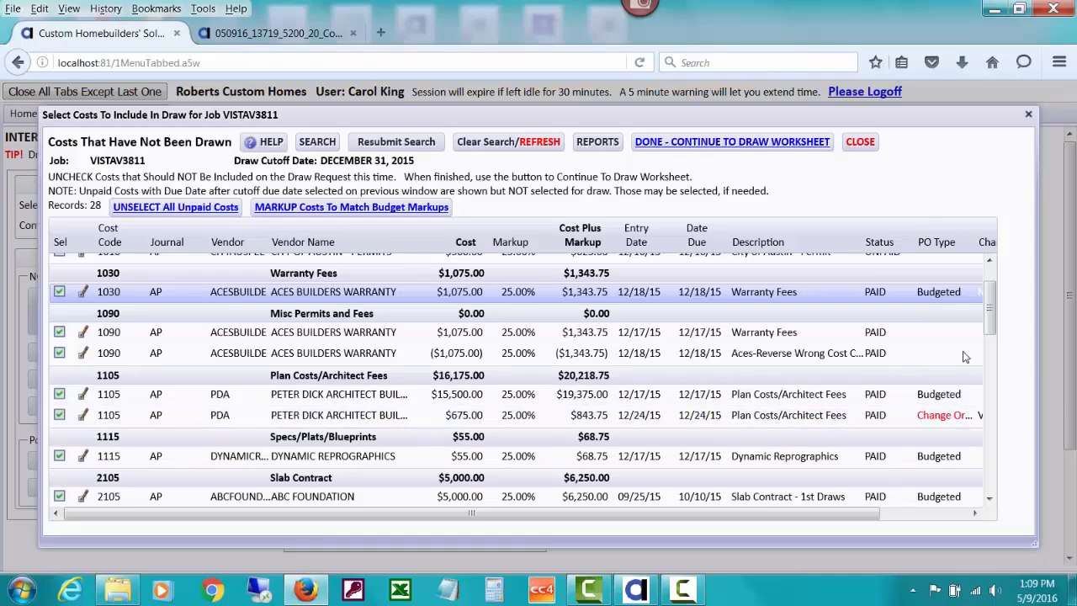
drag(993, 318, 990, 276)
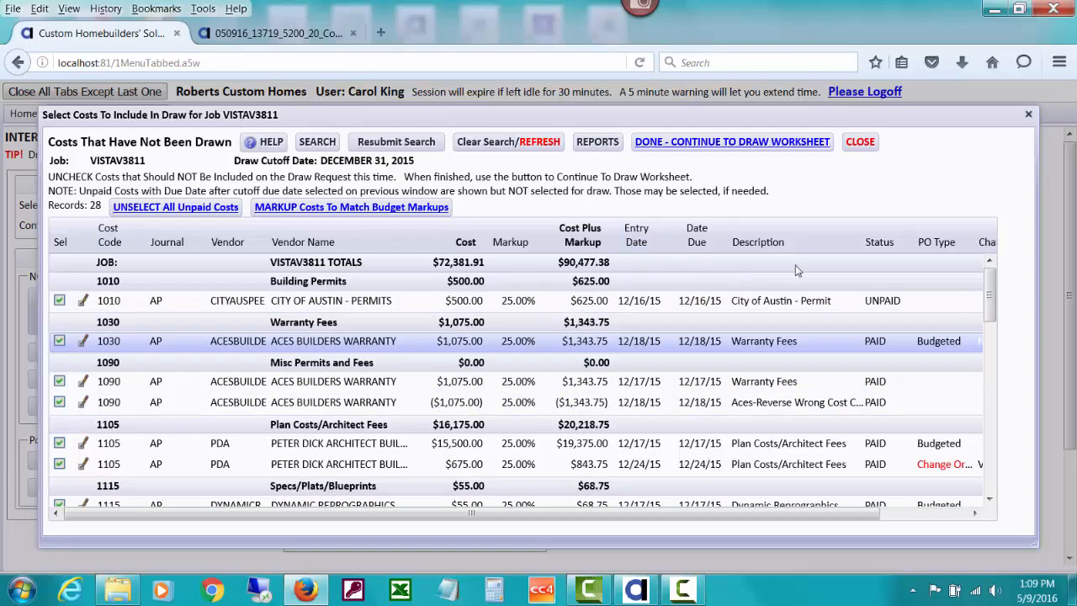
drag(997, 267, 997, 330)
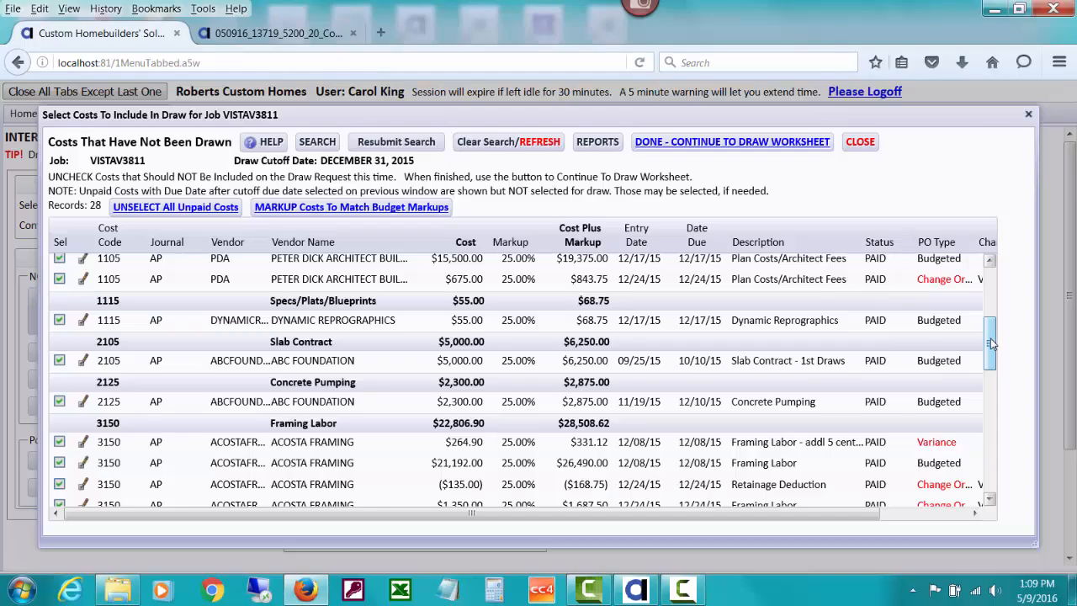
drag(991, 339, 990, 313)
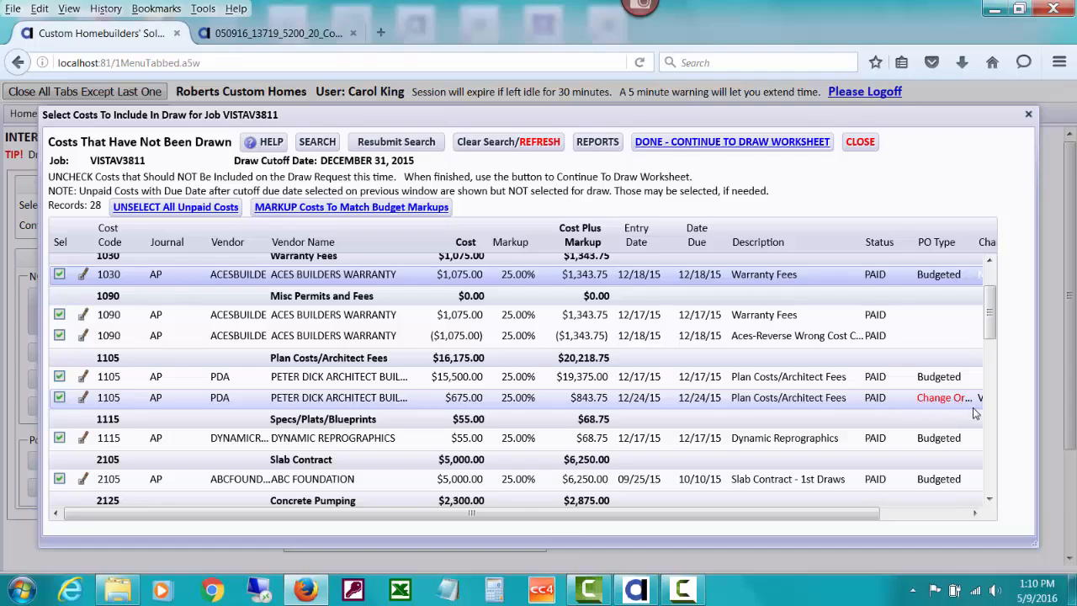
drag(812, 514, 907, 523)
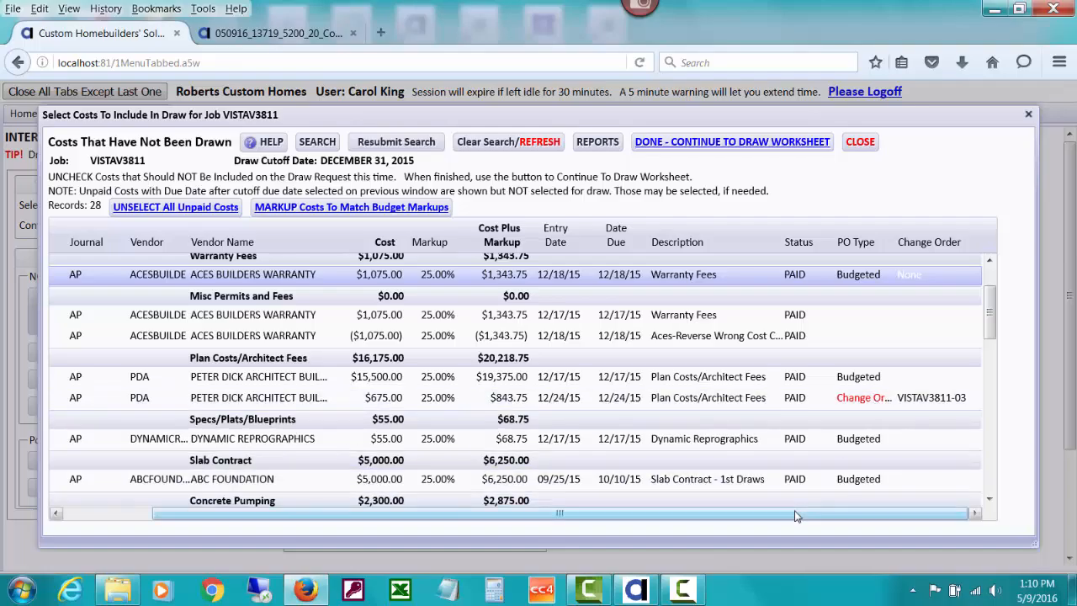
Search the undrawn costs with PO Type set to Change Order
drag(728, 516, 600, 525)
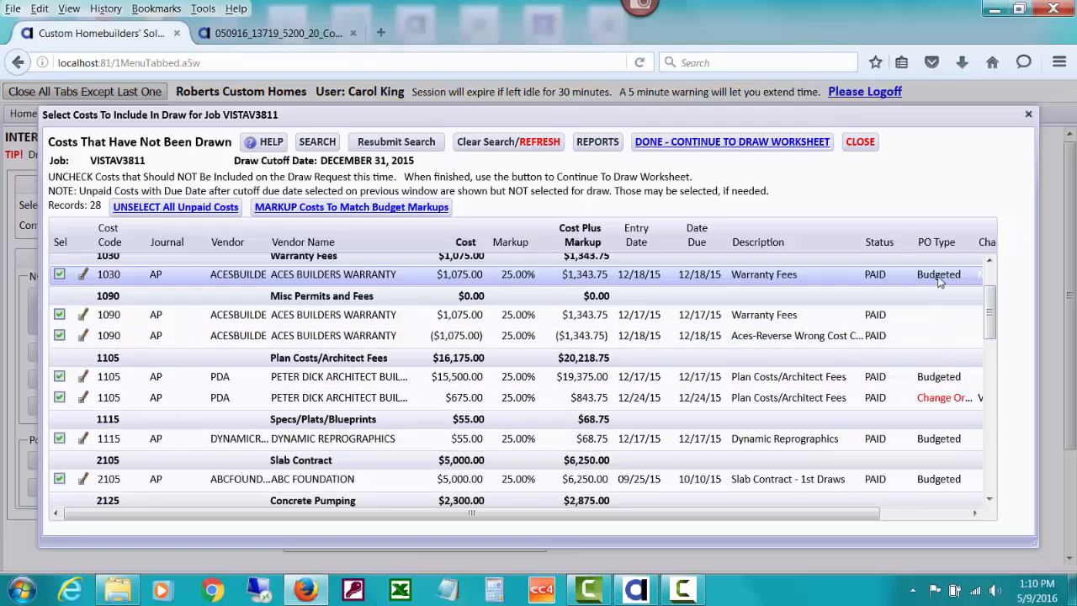
click(316, 144)
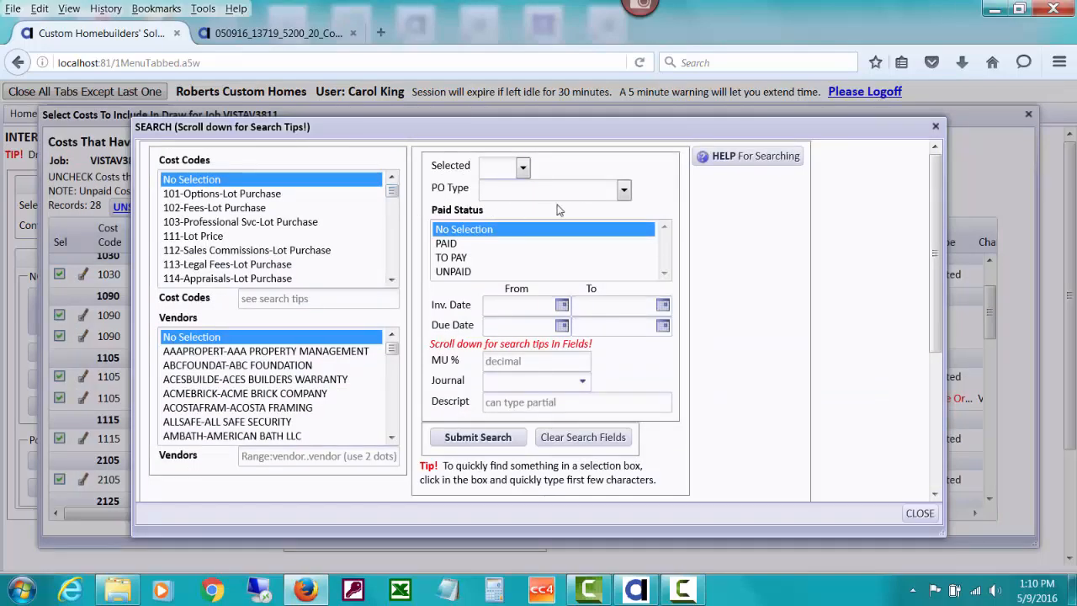
click(620, 193)
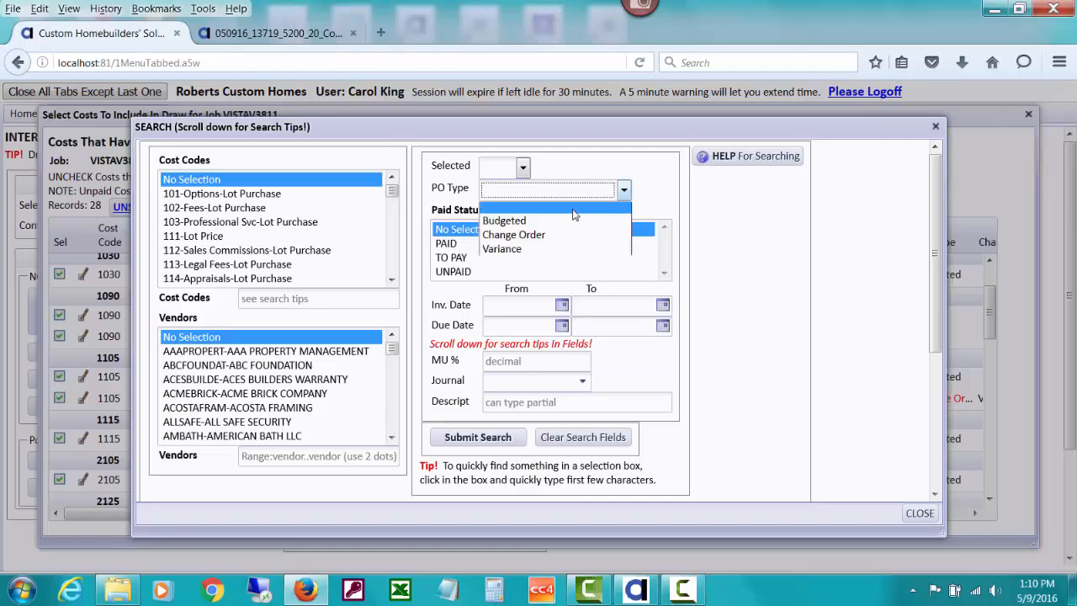
click(549, 234)
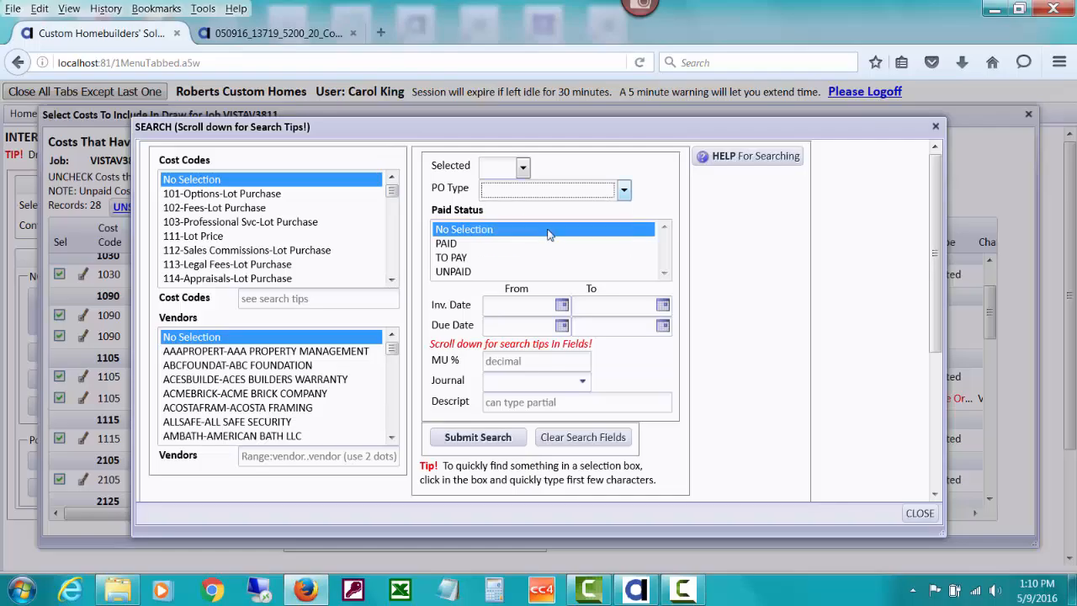
click(489, 439)
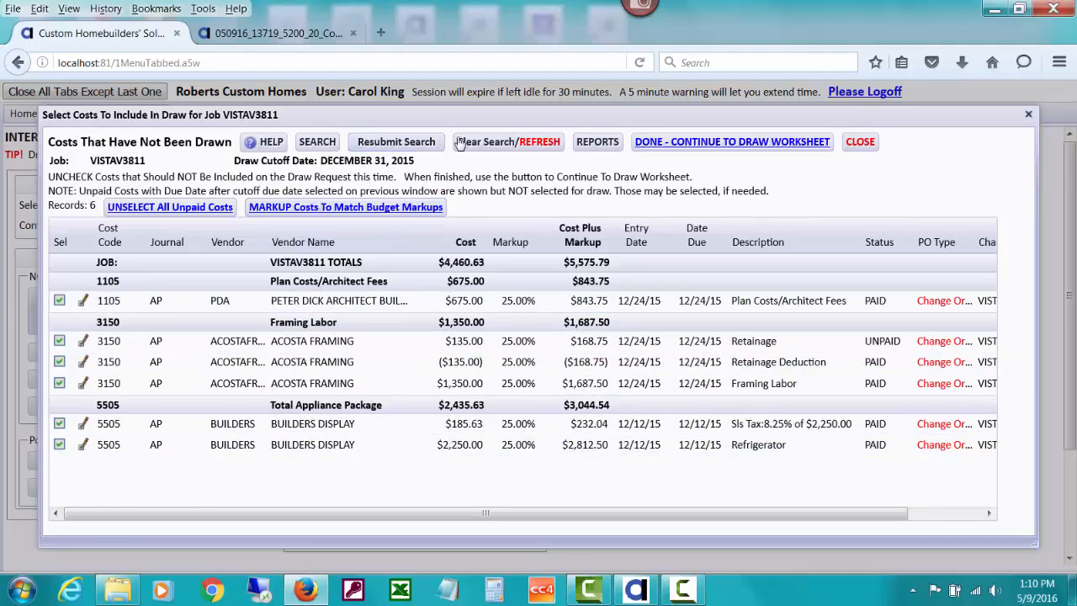
Clear the search criteria, list only costs with paid status TO PAY or UNPAID, and restore the full cost list
click(326, 143)
click(603, 444)
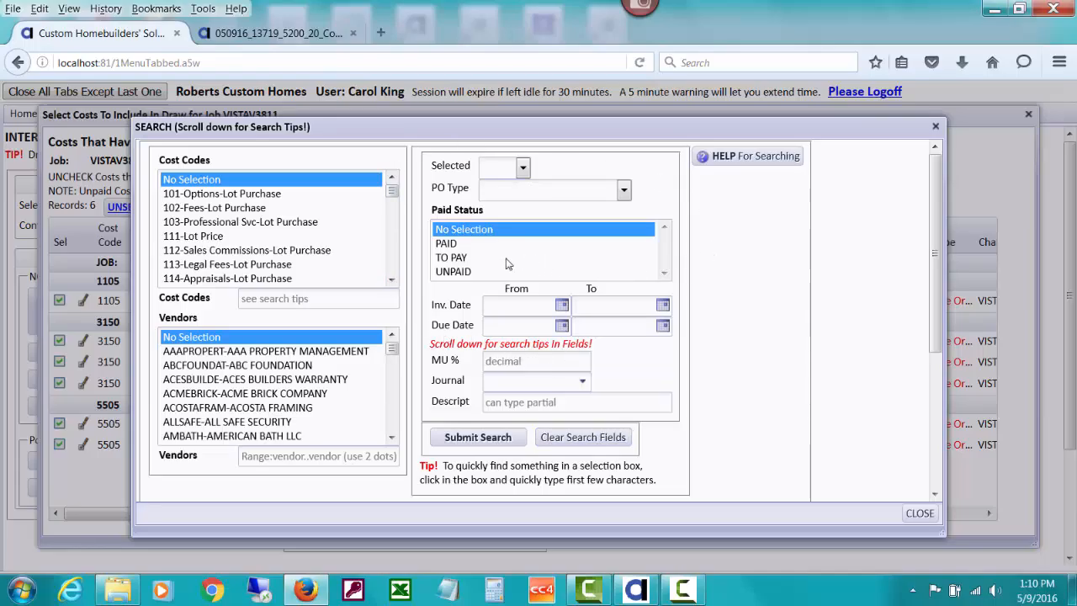
click(459, 261)
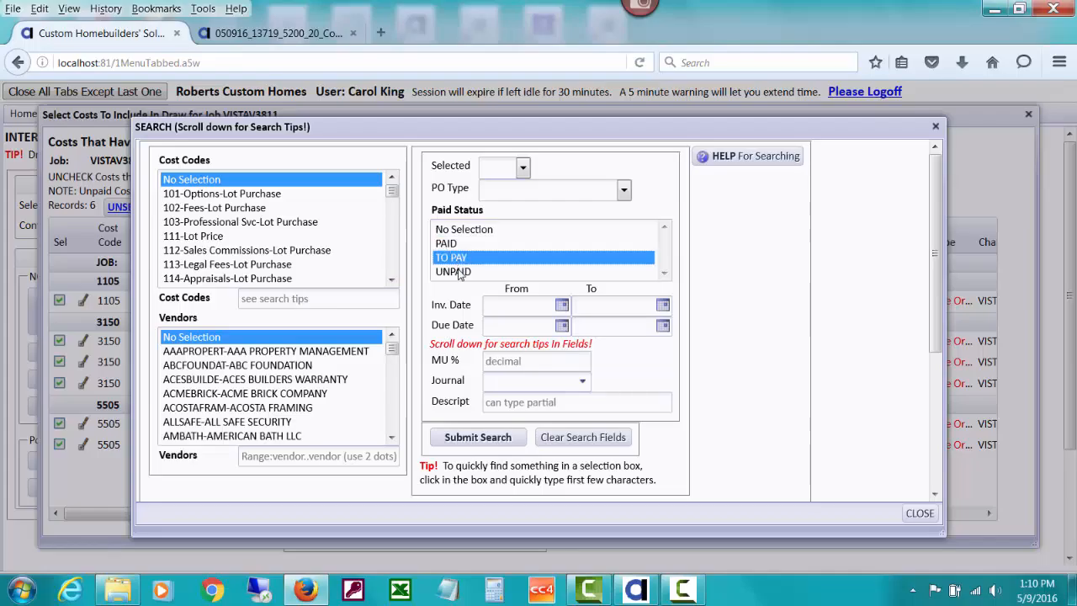
ctrl+click(459, 272)
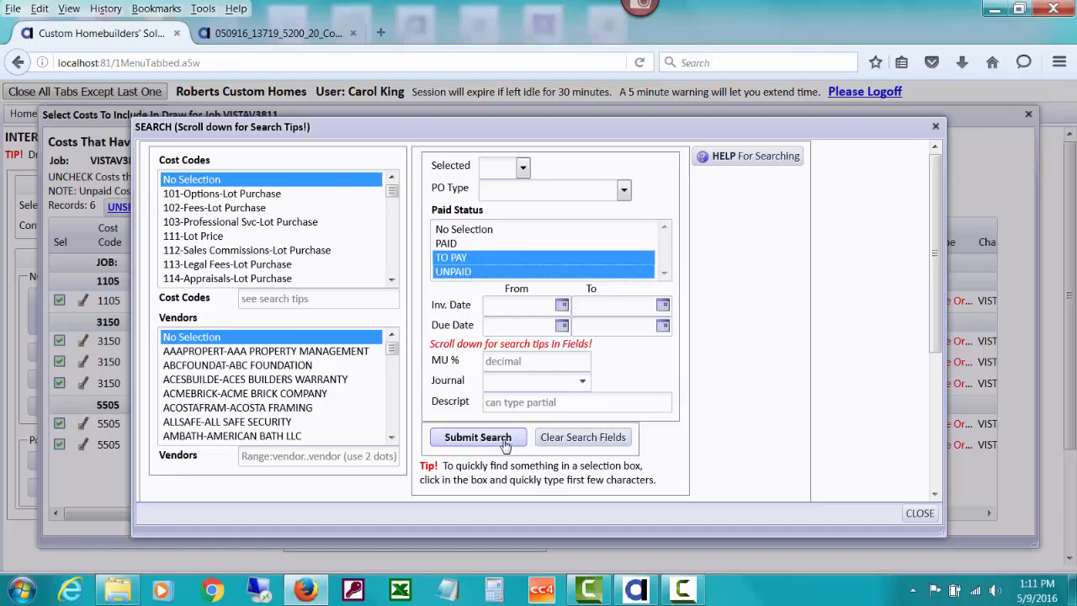
click(477, 437)
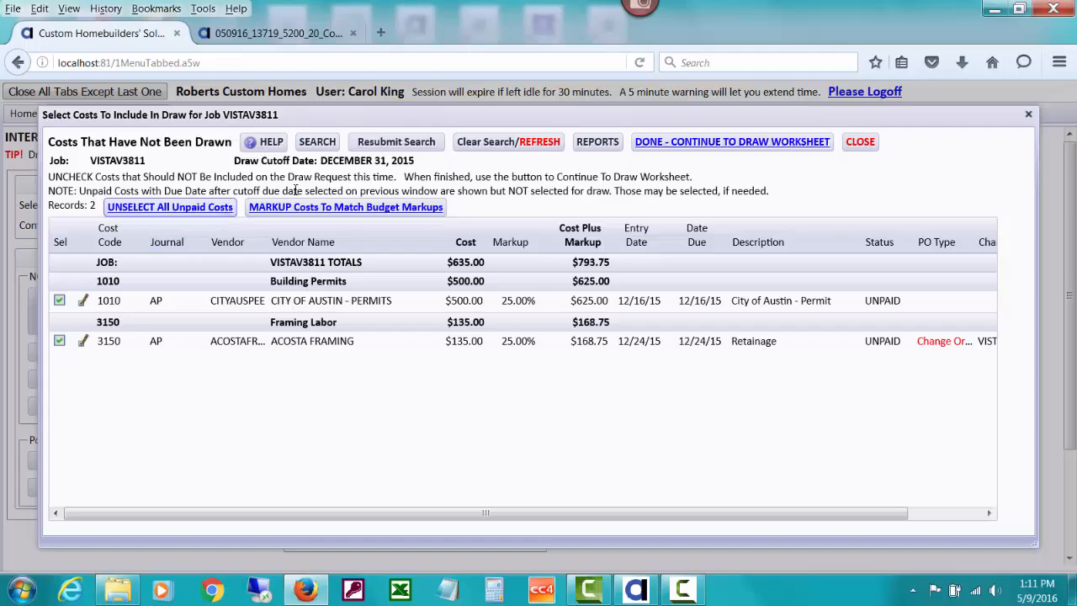
click(468, 145)
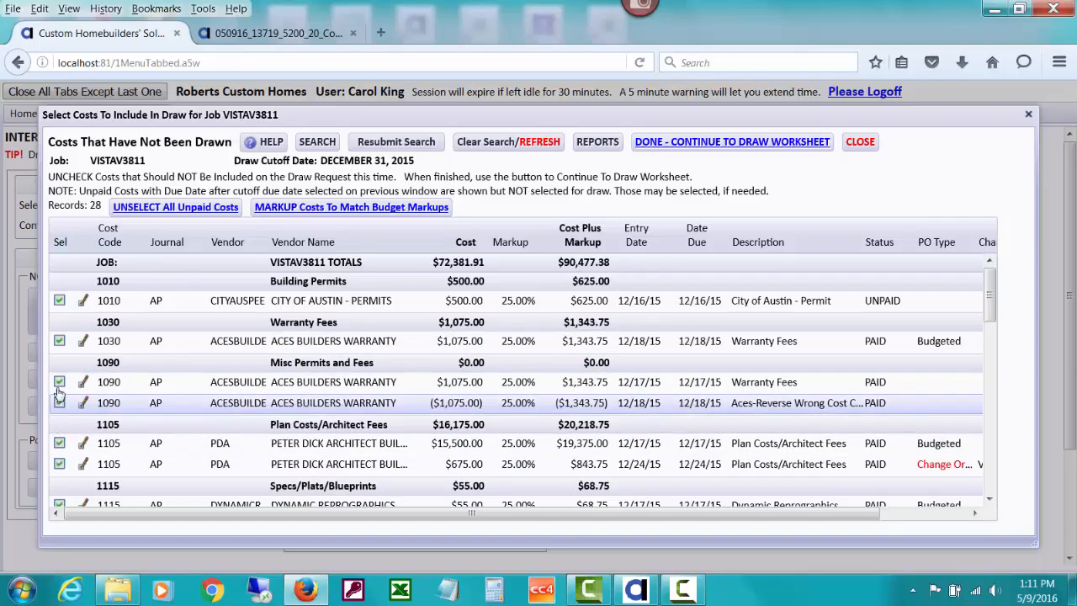
Exclude the 1030 Warranty Fees cost from the draw and look at the available reports without running one
click(58, 344)
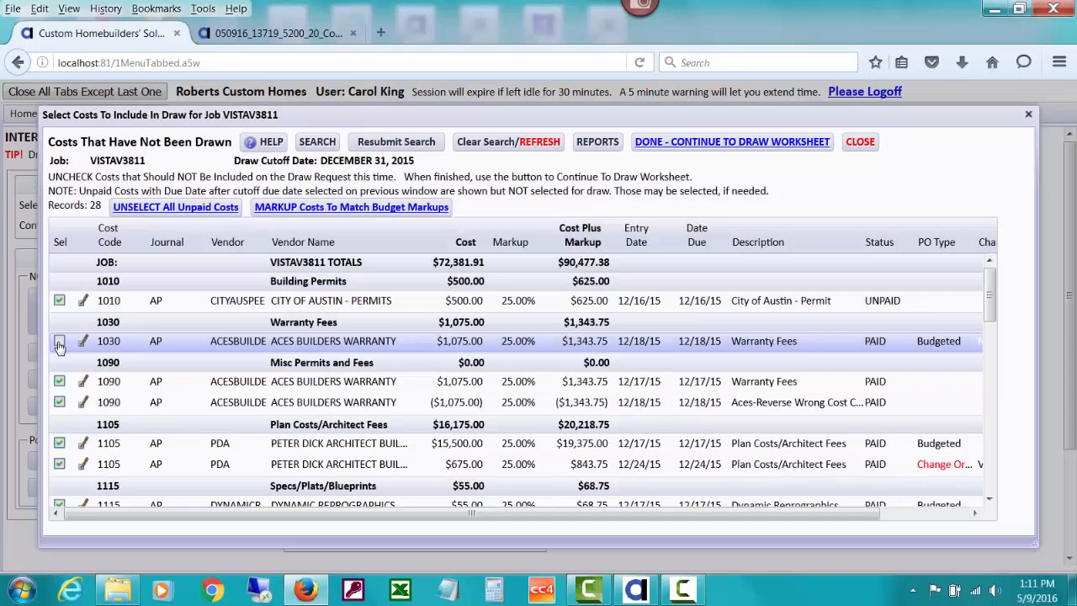
click(598, 145)
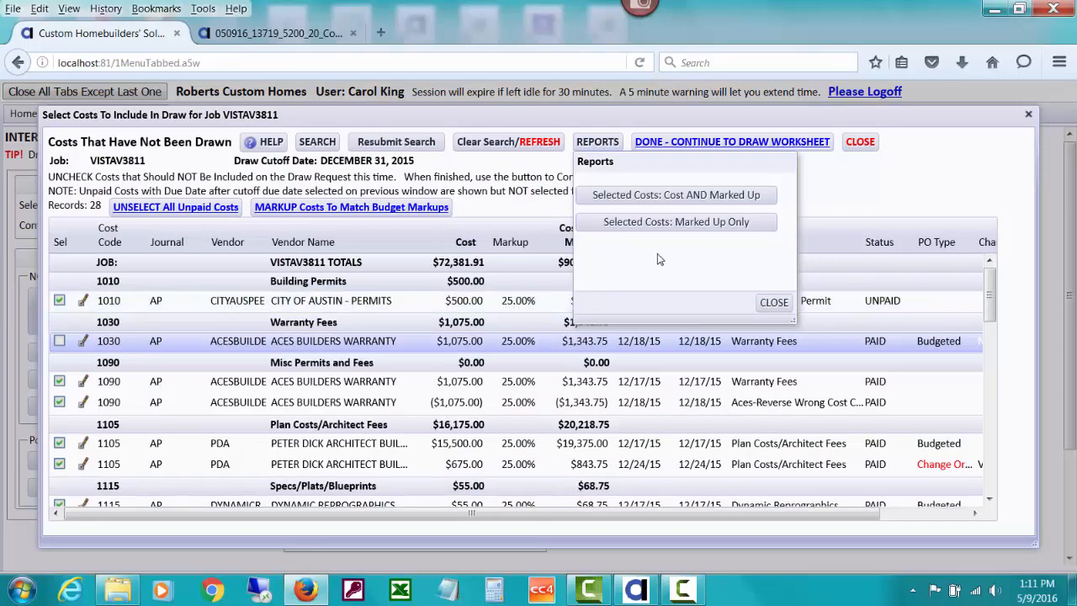
click(775, 302)
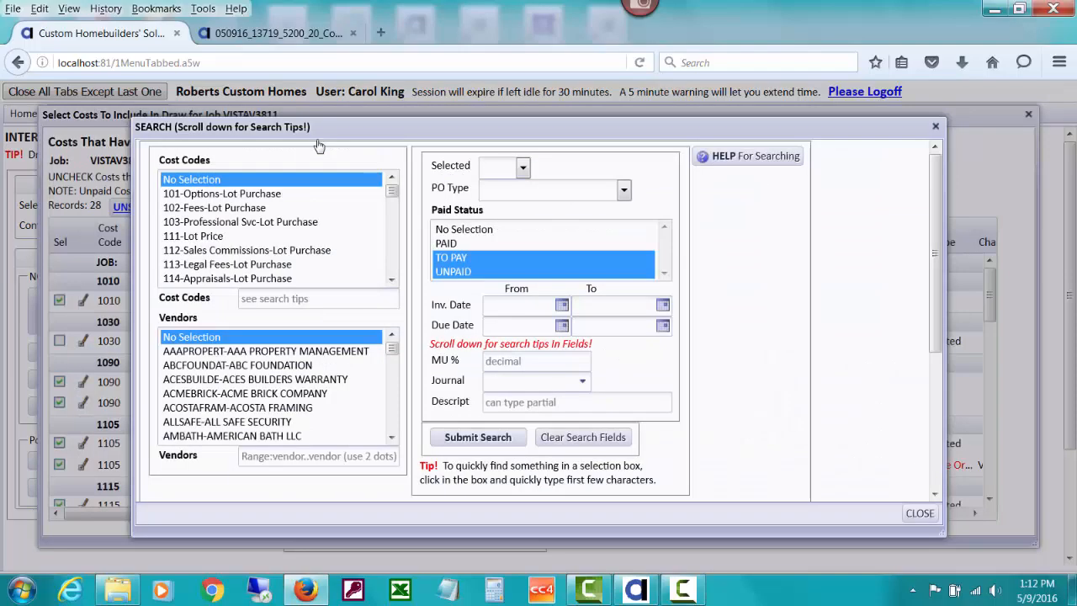
Search for costs with Selected set to Yes and Paid Status set to No Selection
click(317, 143)
click(522, 168)
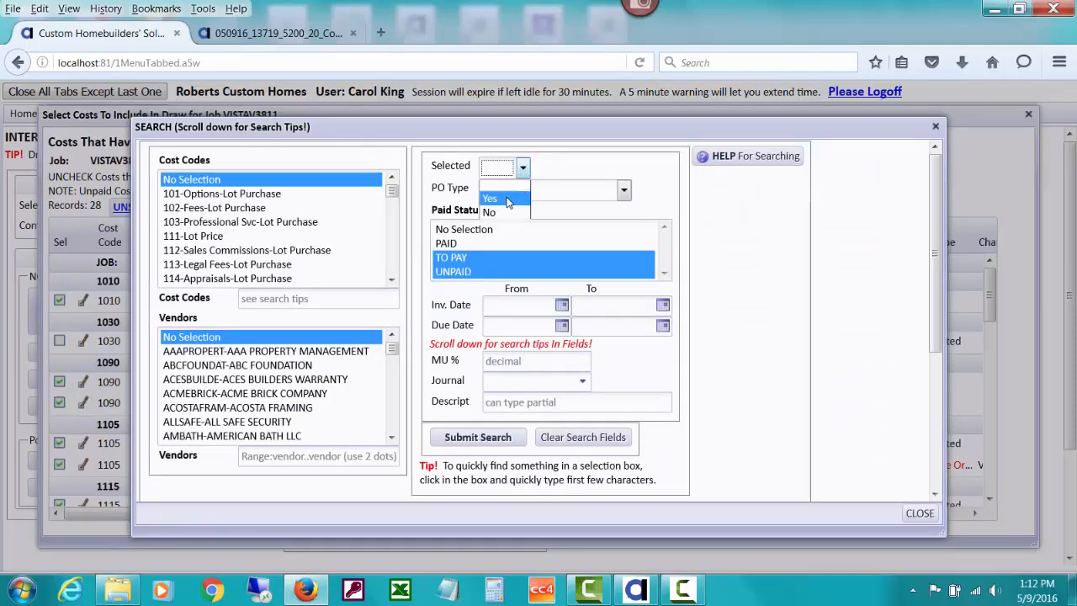
click(507, 201)
click(479, 438)
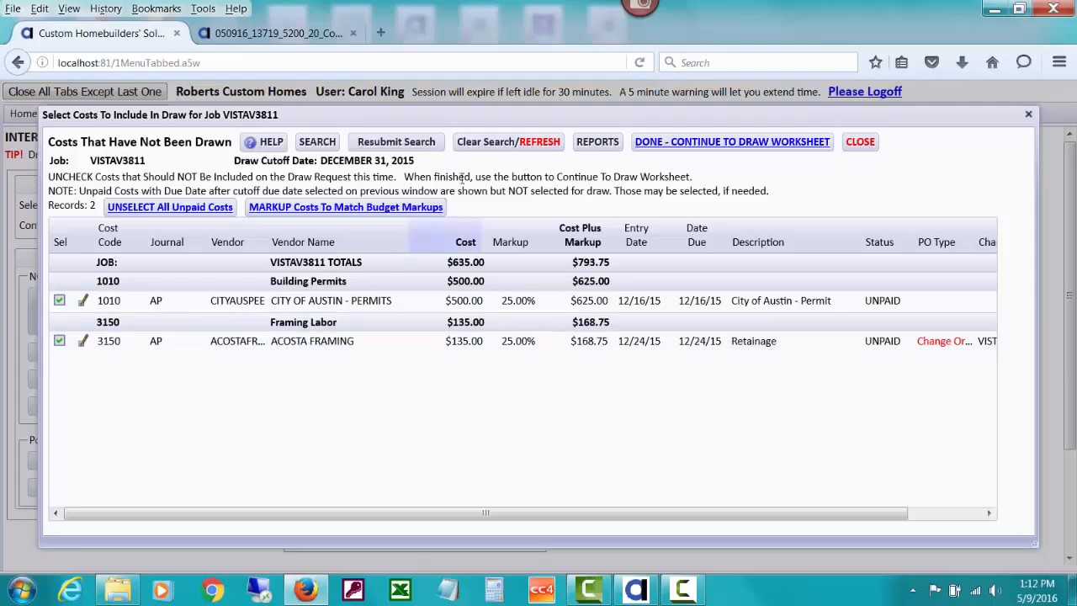
click(313, 145)
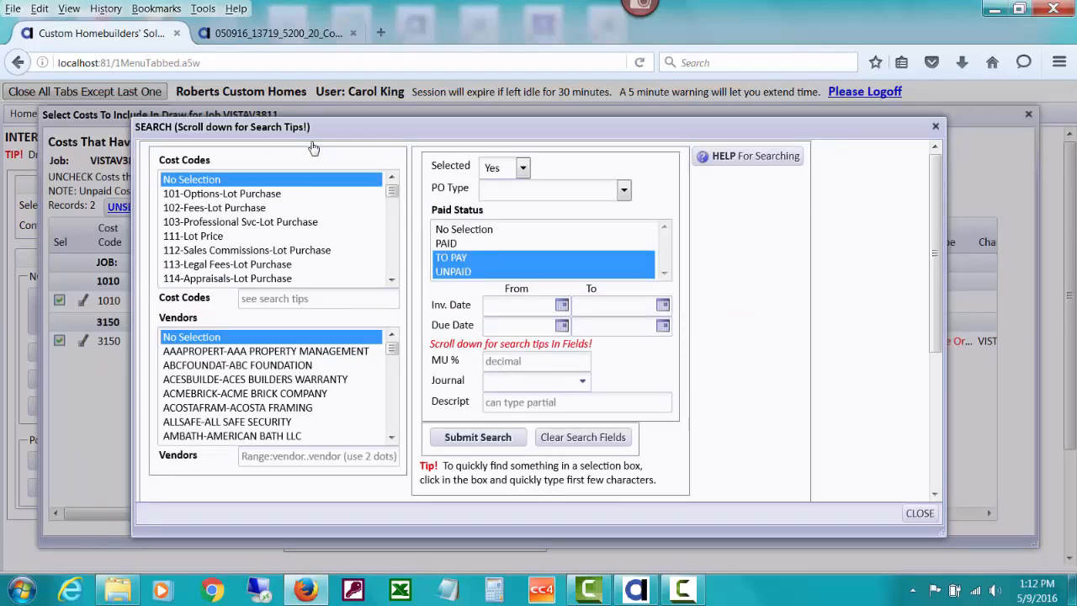
click(455, 231)
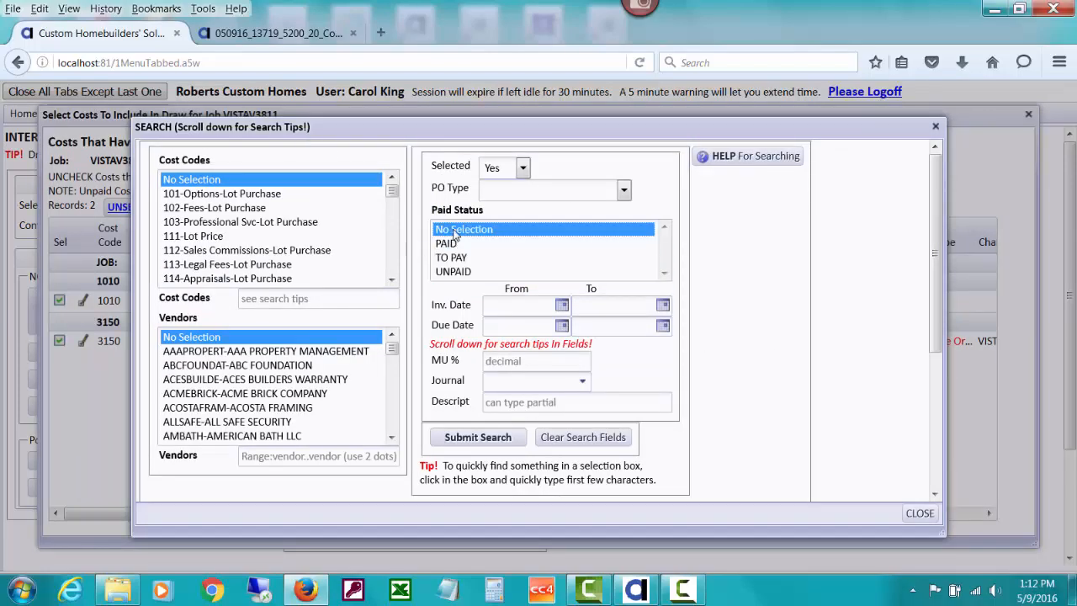
click(495, 441)
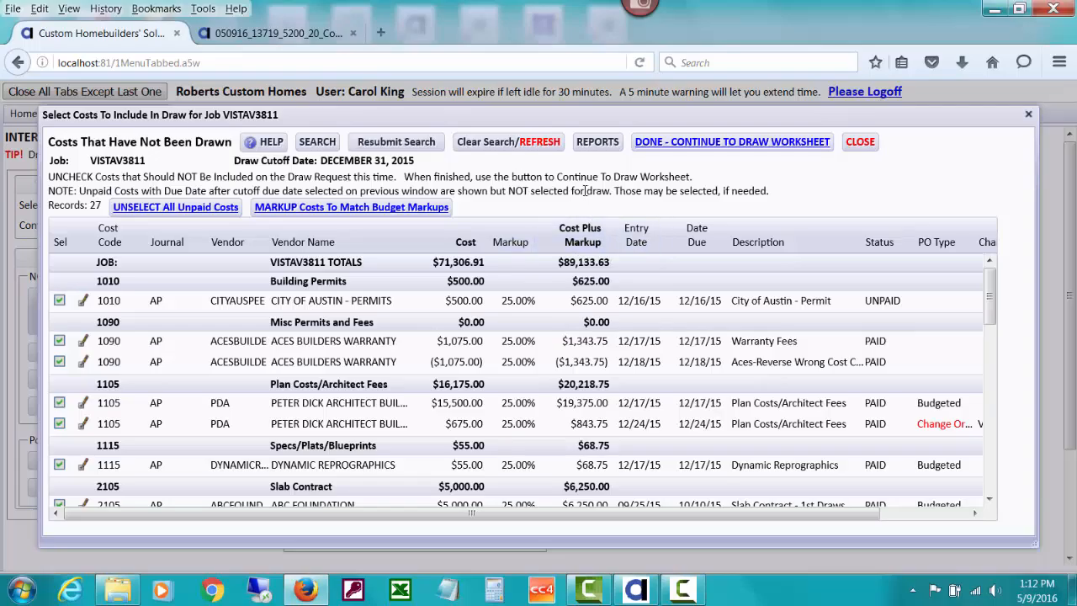
Clear the search to list all undrawn costs and include the 1030 Warranty Fees cost in the draw again
click(471, 148)
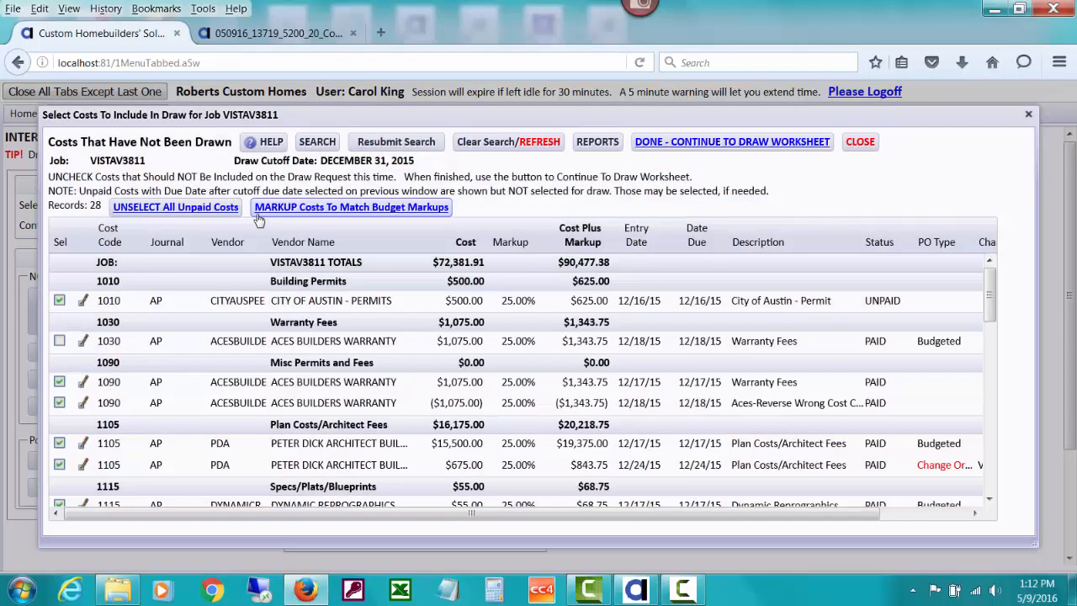
click(59, 341)
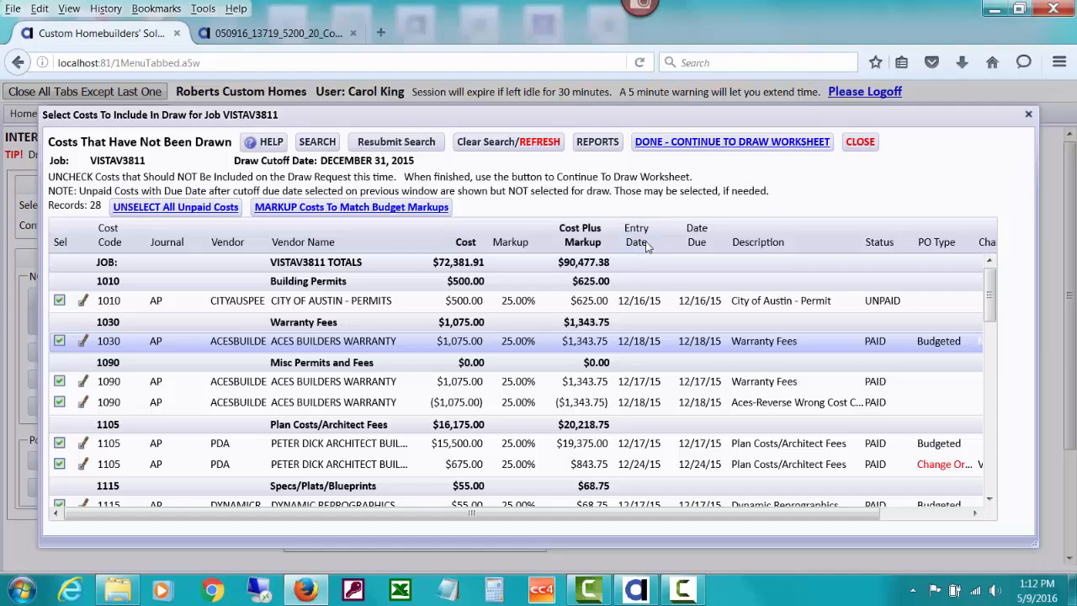
Run the Selected Costs: Cost AND Marked Up report, examine its cost groups and grand totals, and close it
click(597, 142)
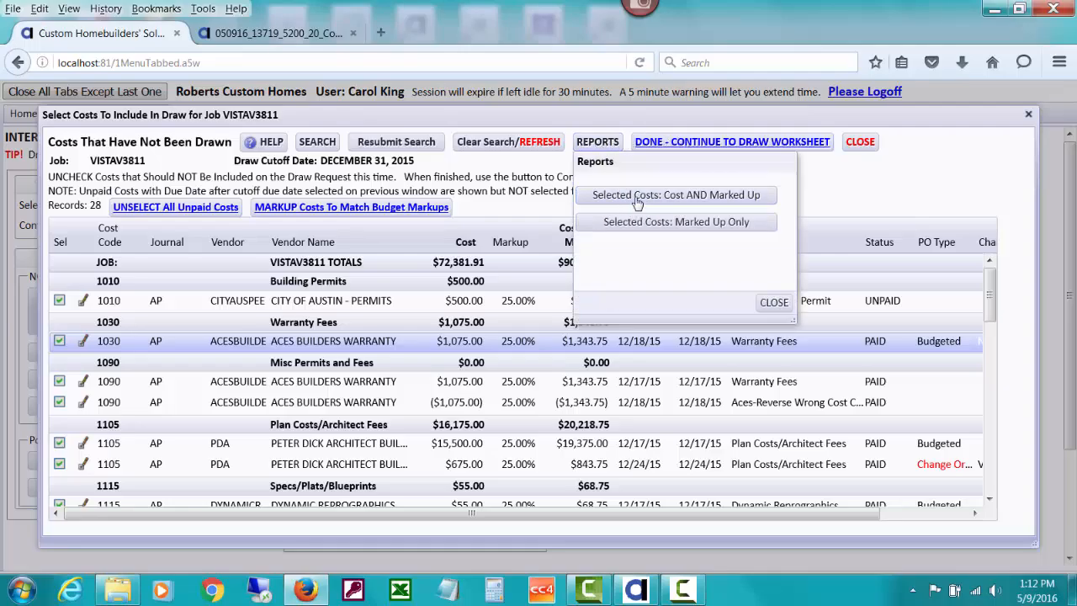
click(597, 195)
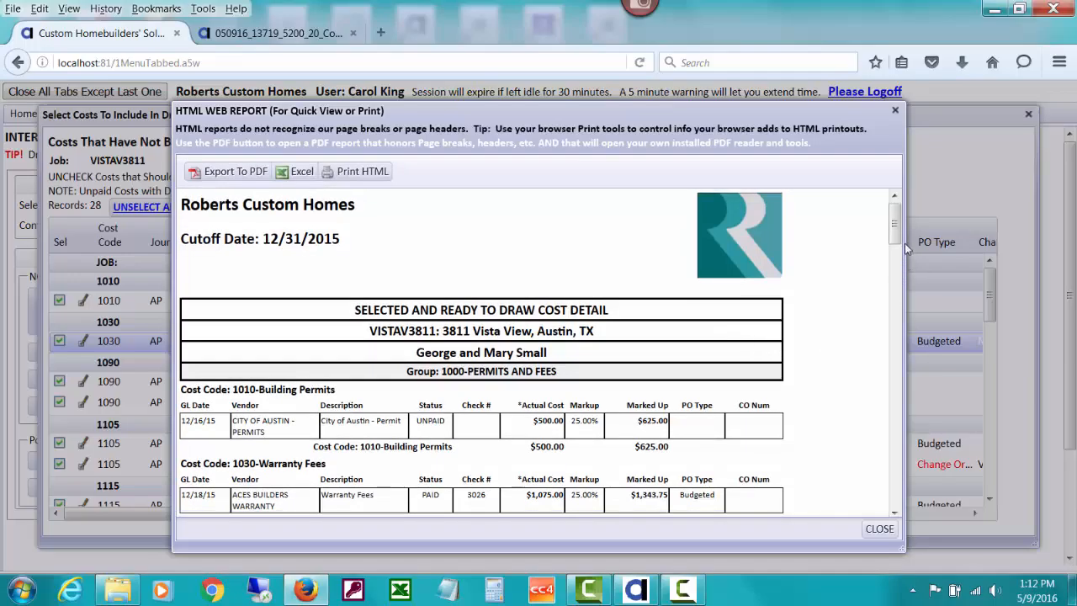
drag(894, 225, 892, 497)
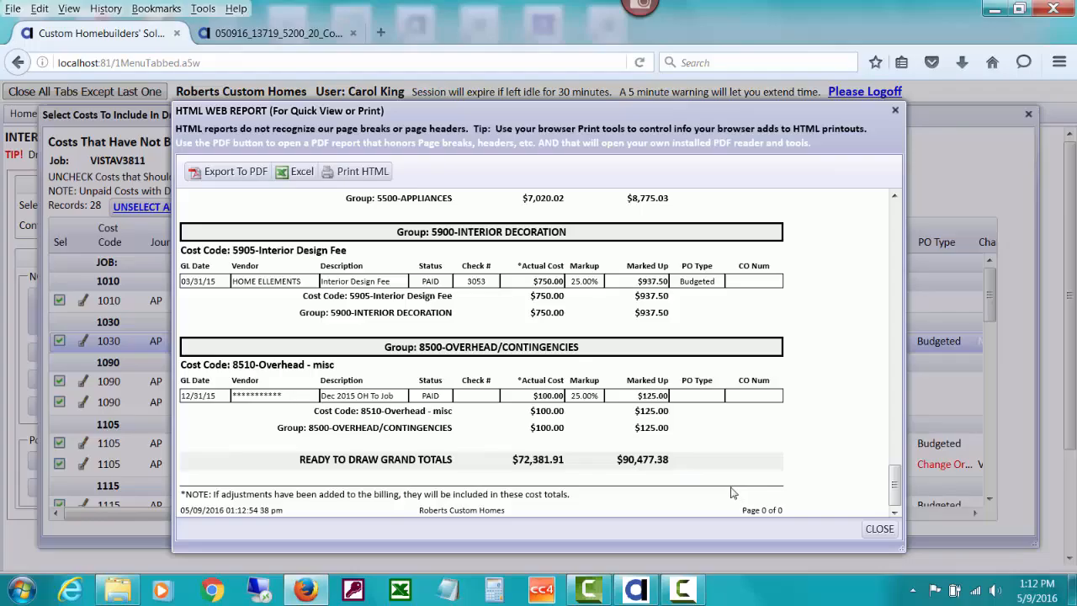
drag(894, 487, 909, 324)
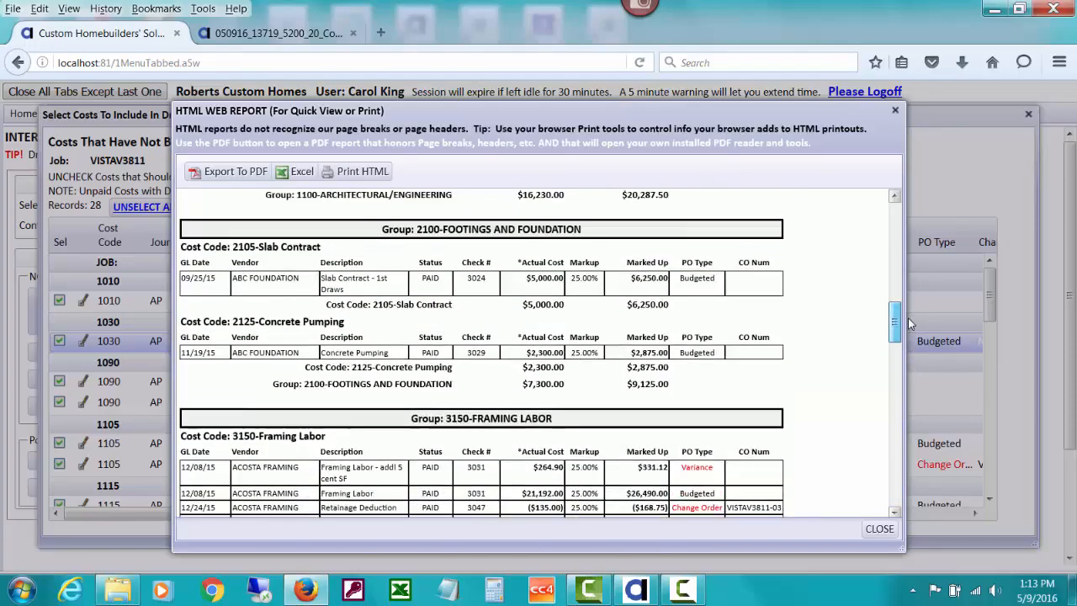
scroll(746, 345, down, 3)
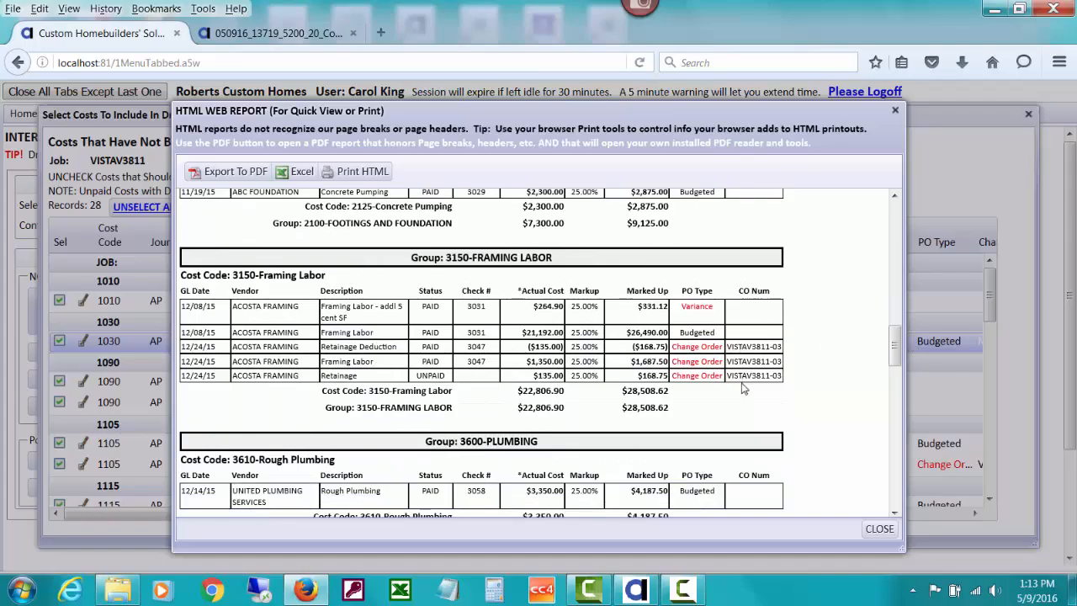
drag(897, 345, 897, 351)
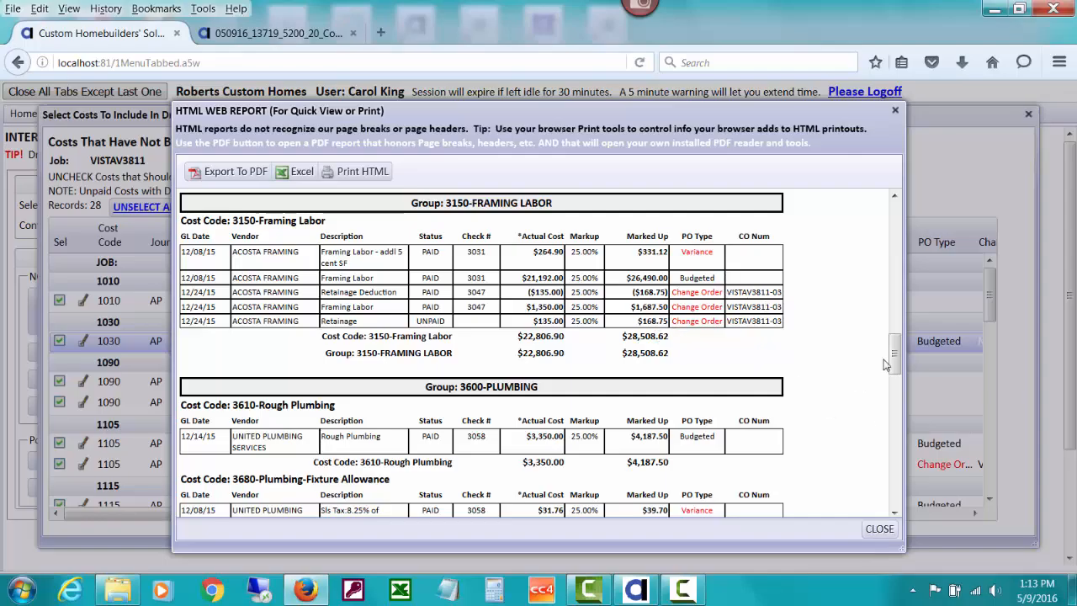
drag(896, 350, 897, 405)
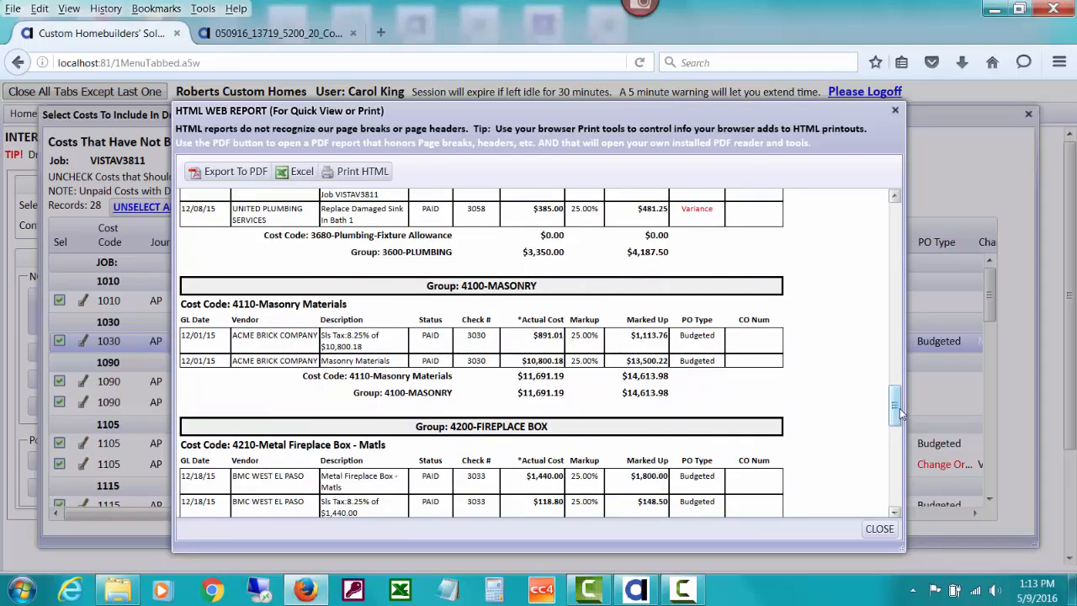
drag(895, 407, 899, 365)
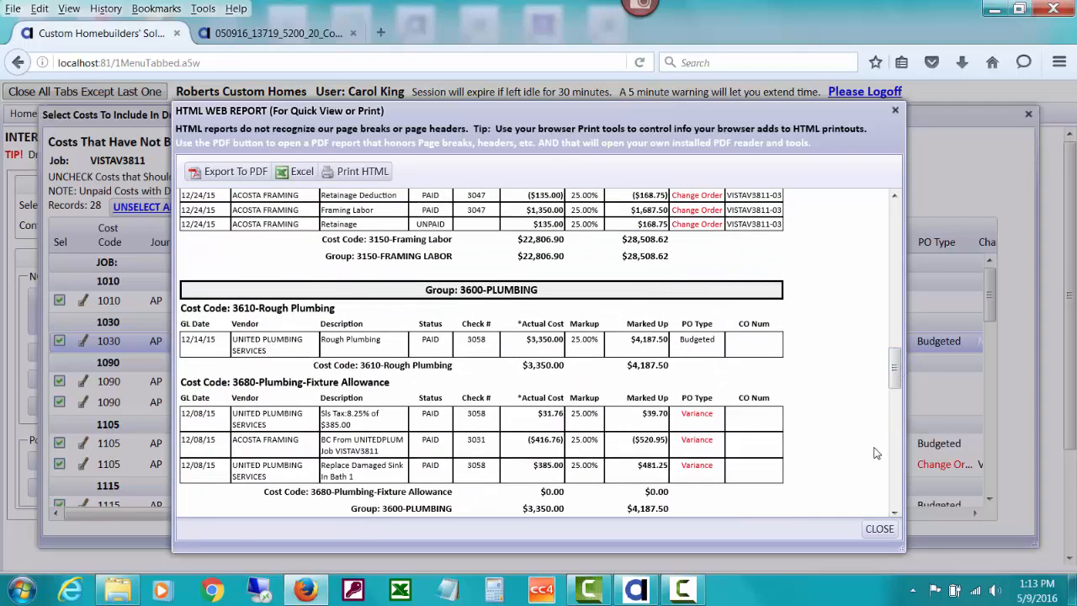
click(880, 528)
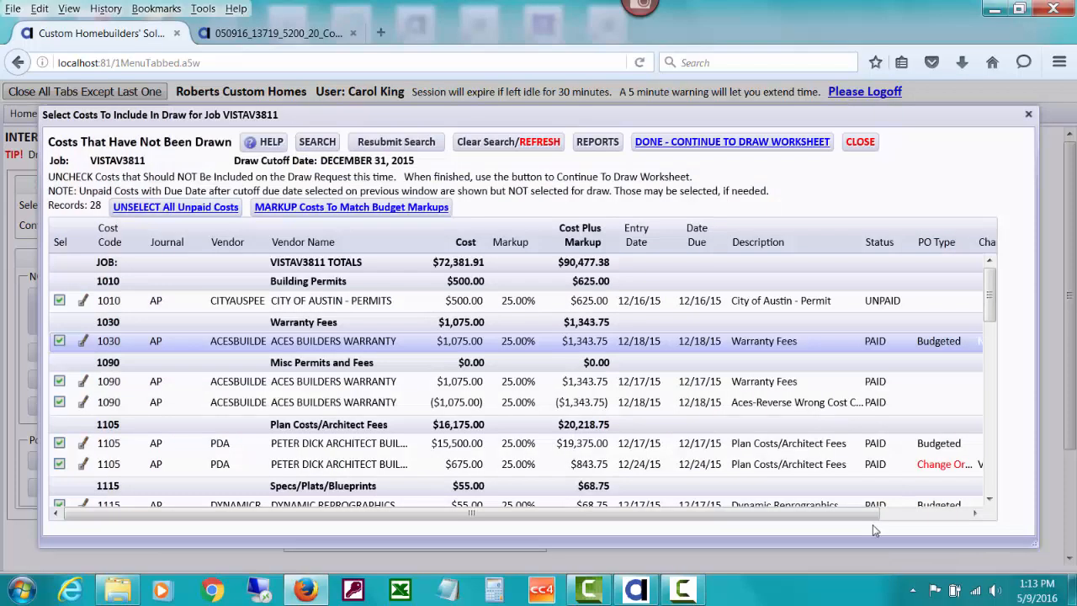
Continue to the Costs Plus Markup draw worksheet and review the marked-up budget detail for 1010 Building Permits
click(672, 144)
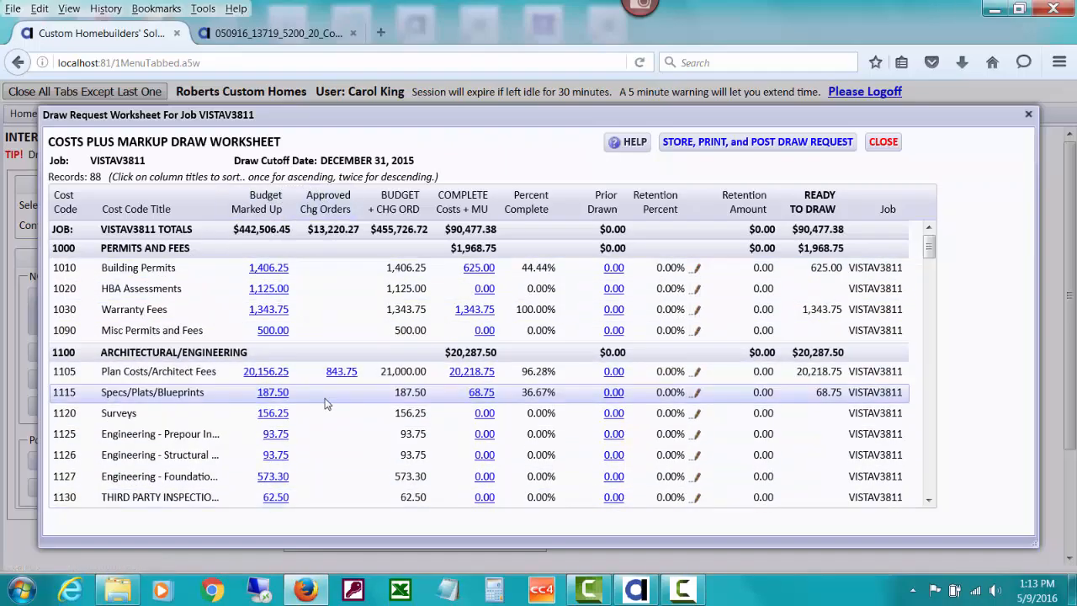
click(268, 268)
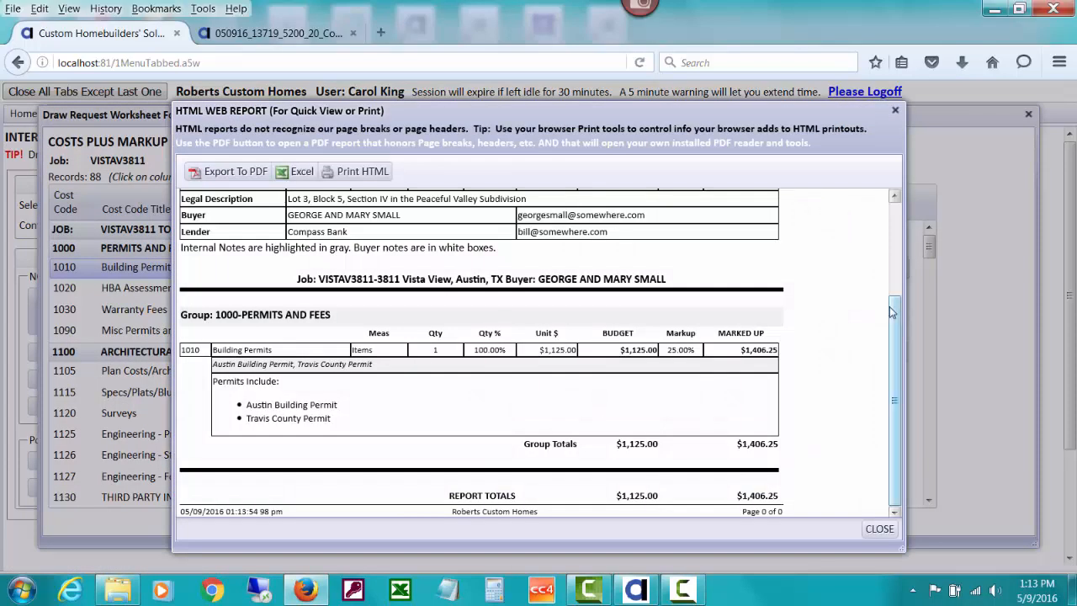
drag(898, 311, 886, 169)
click(877, 530)
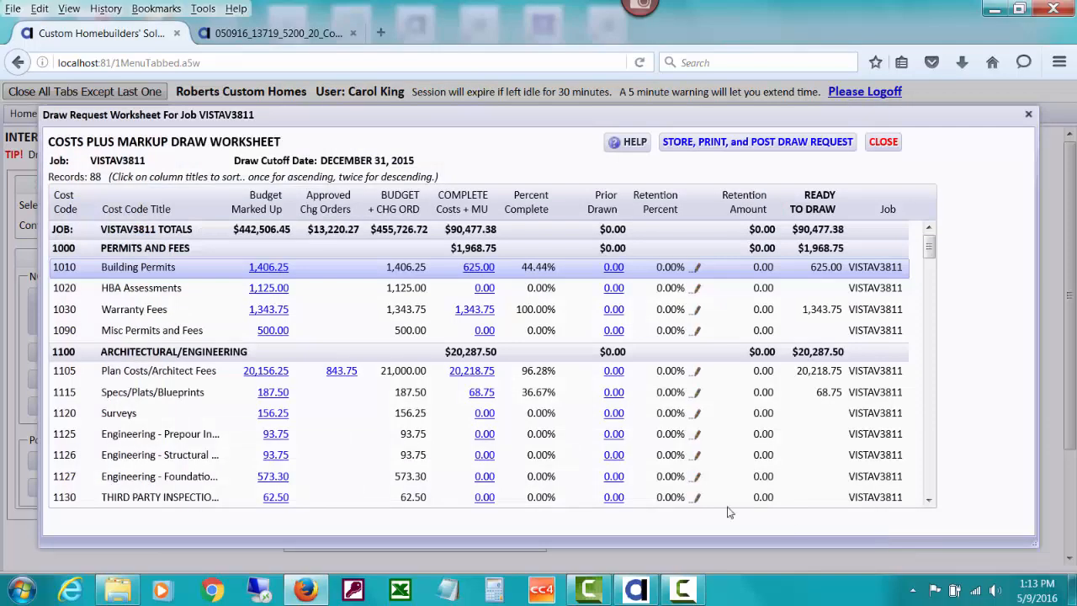
Review the draw costs detail report behind the completed costs for 1010 Building Permits and close it
click(491, 267)
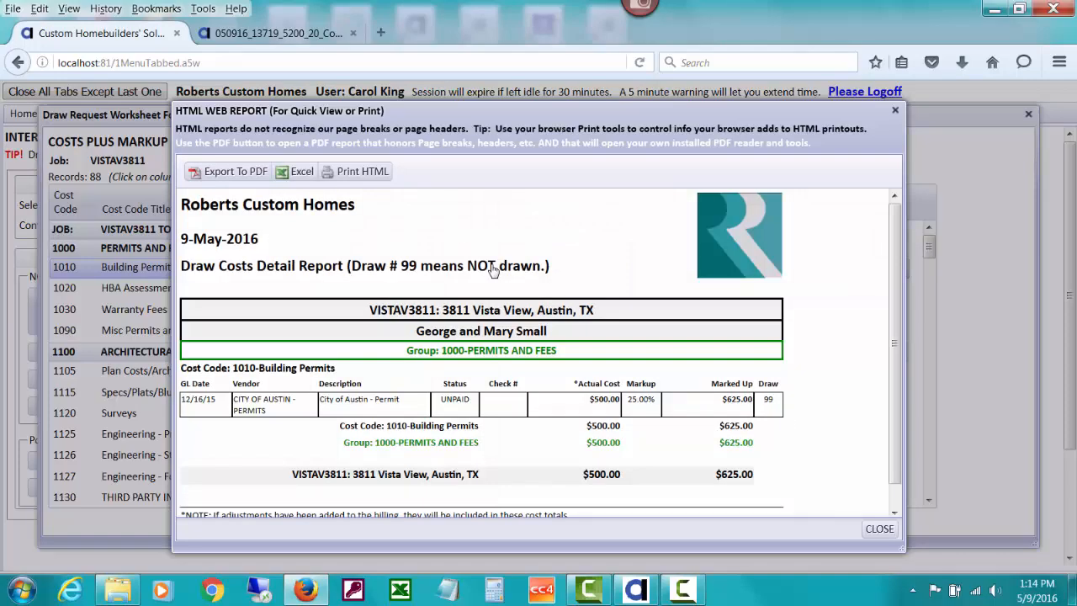
drag(889, 354, 893, 377)
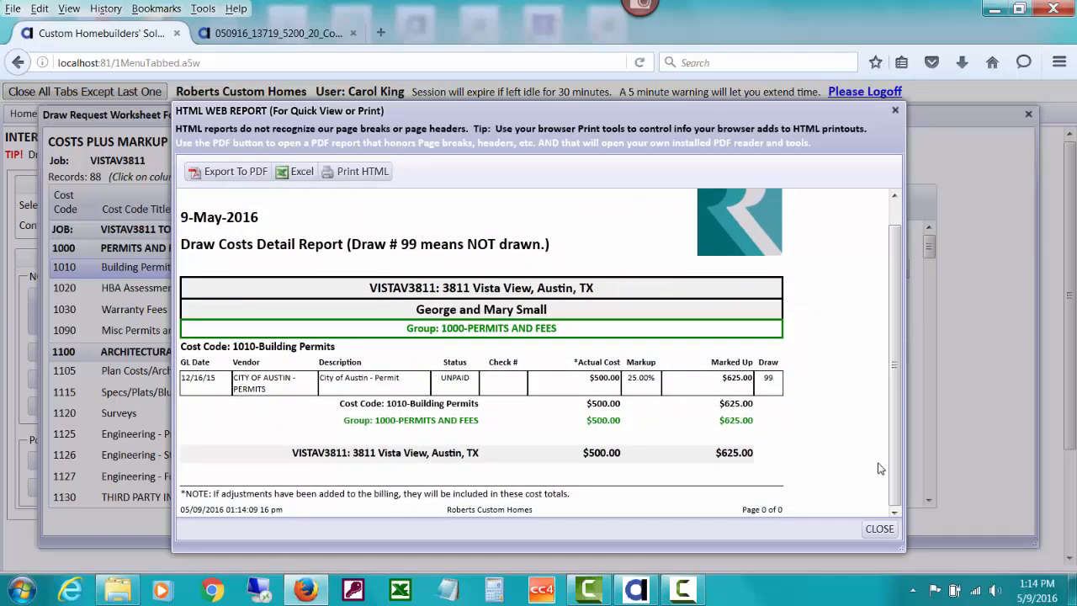
click(880, 529)
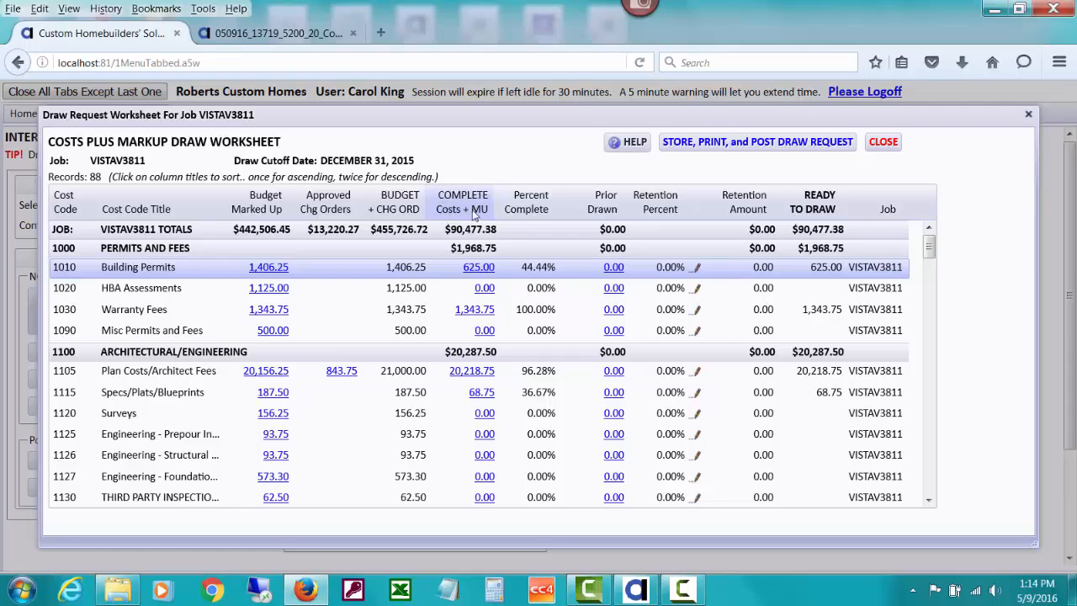
Check the actual cost and markup behind the 1010 Building Permits completed amount once more, and close the report
click(478, 268)
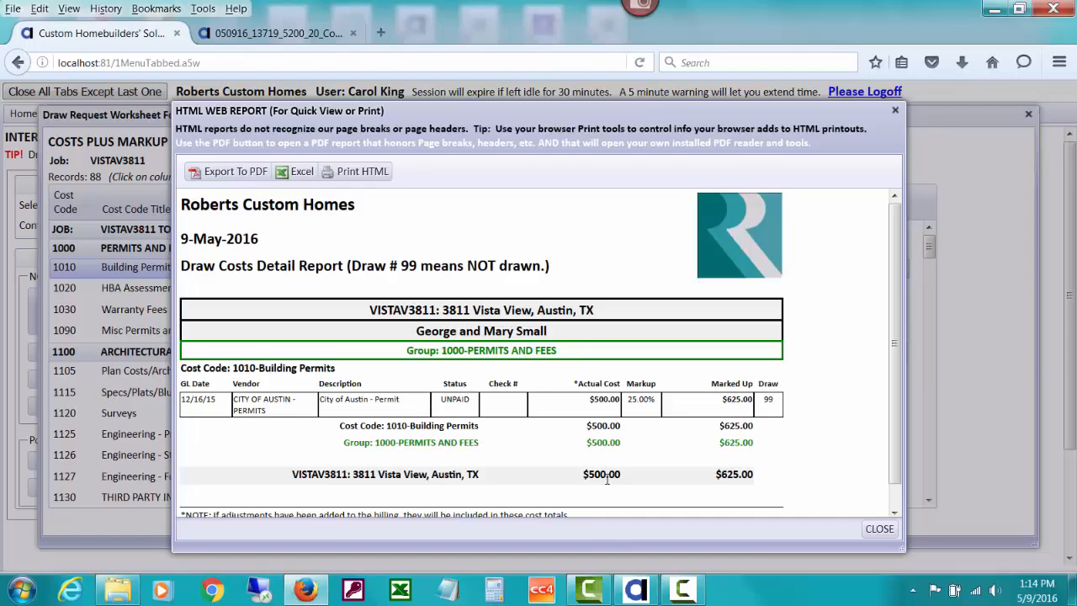
click(879, 527)
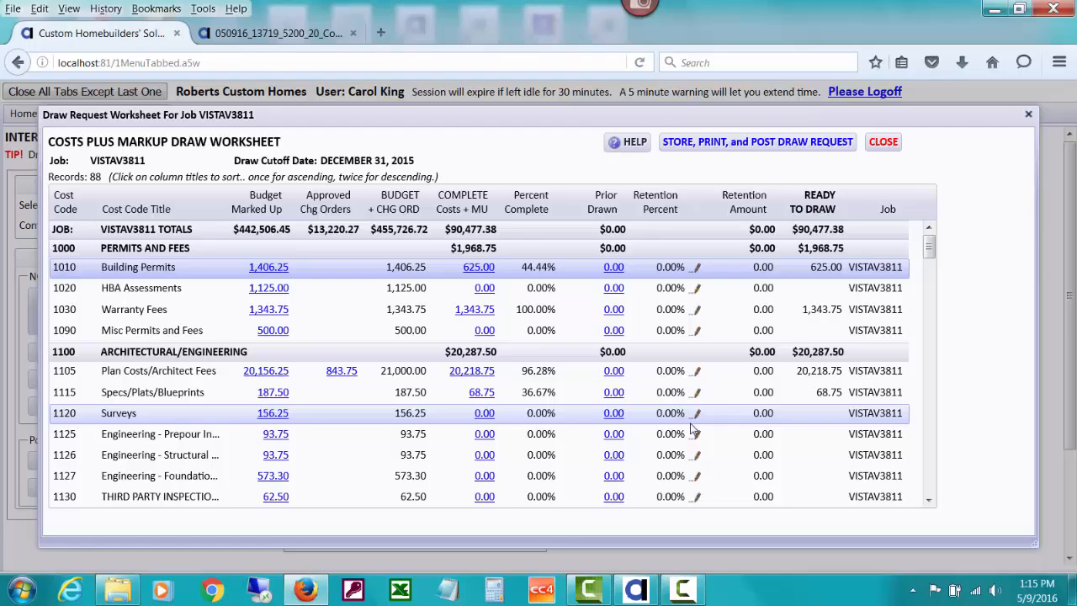
From the worksheet, edit the job setup to 10% draws retention and 8.25% buyer tax, save it, and return to the worksheet
click(698, 287)
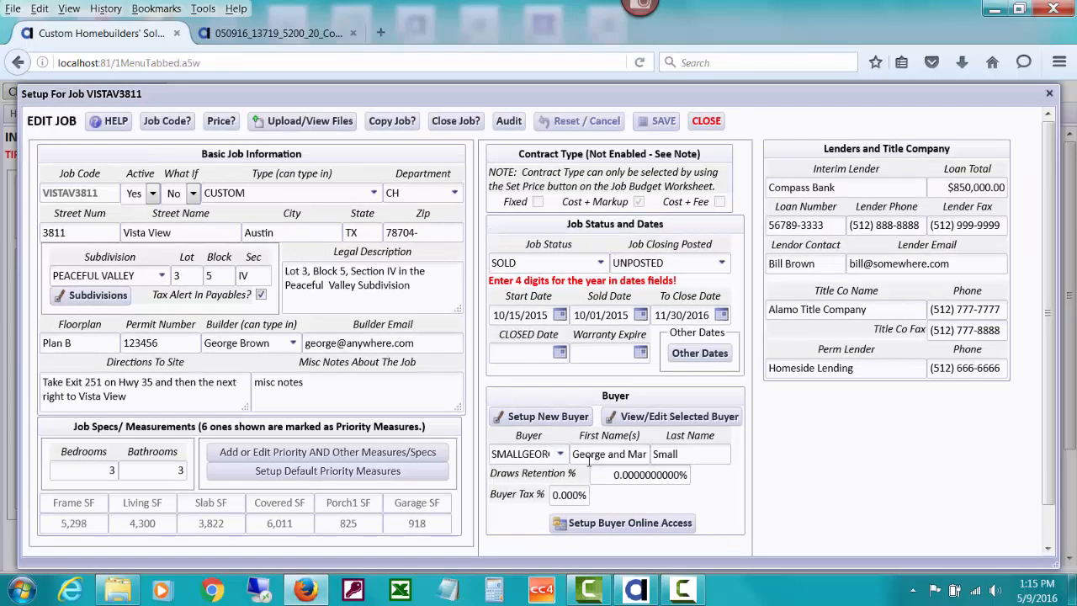
click(631, 476)
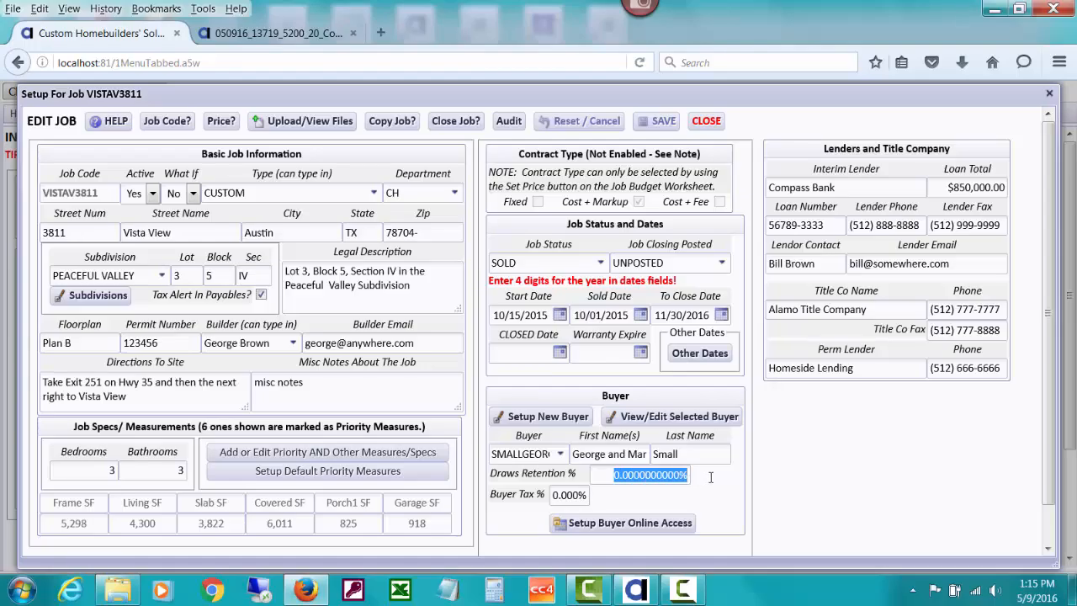
text(10)
key(Tab)
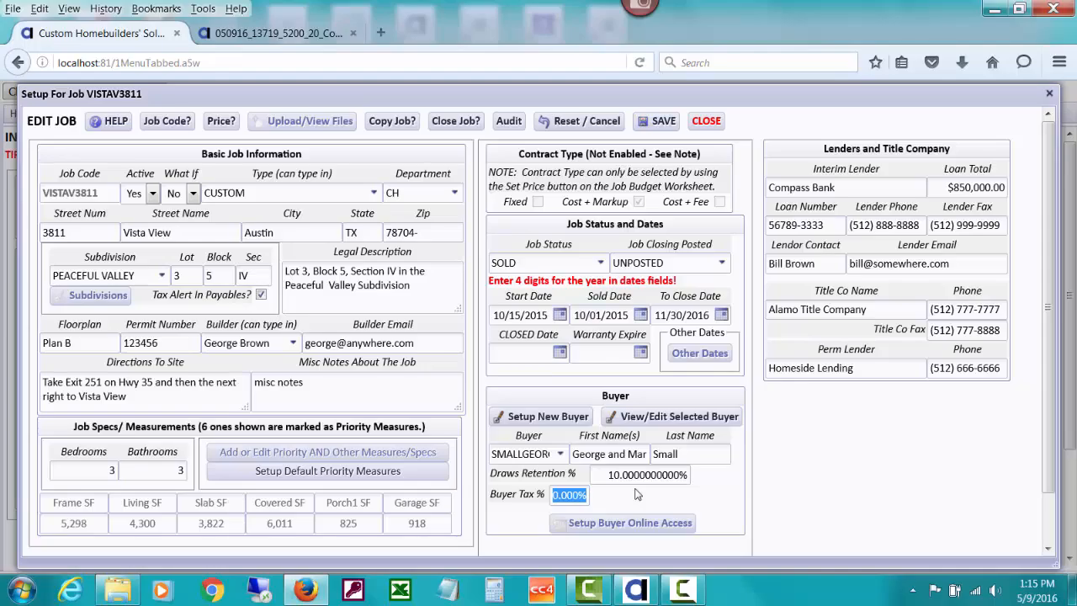
text(8.25)
key(Tab)
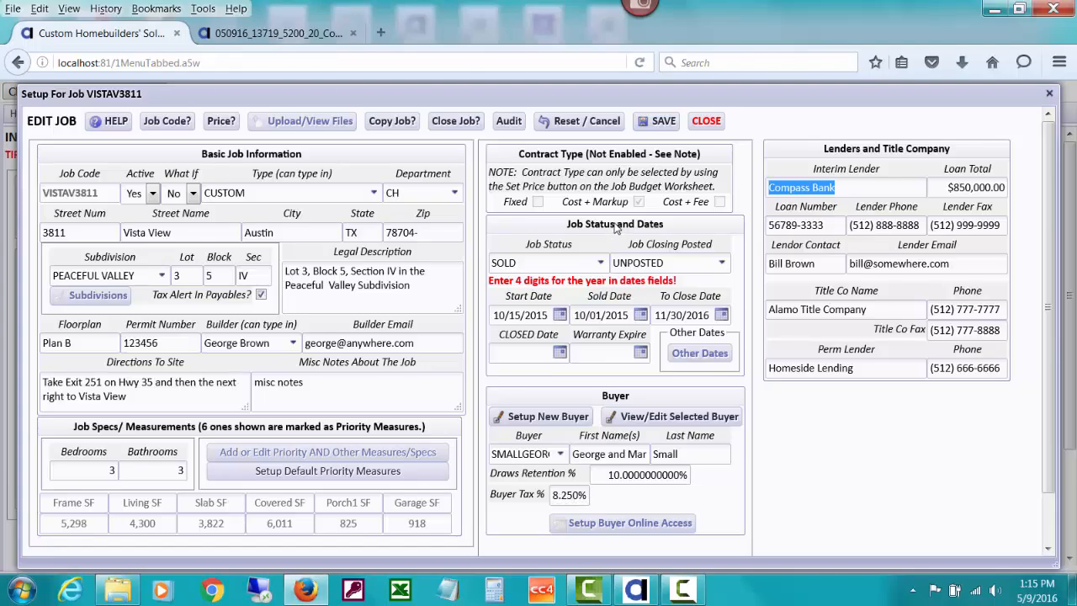
click(662, 125)
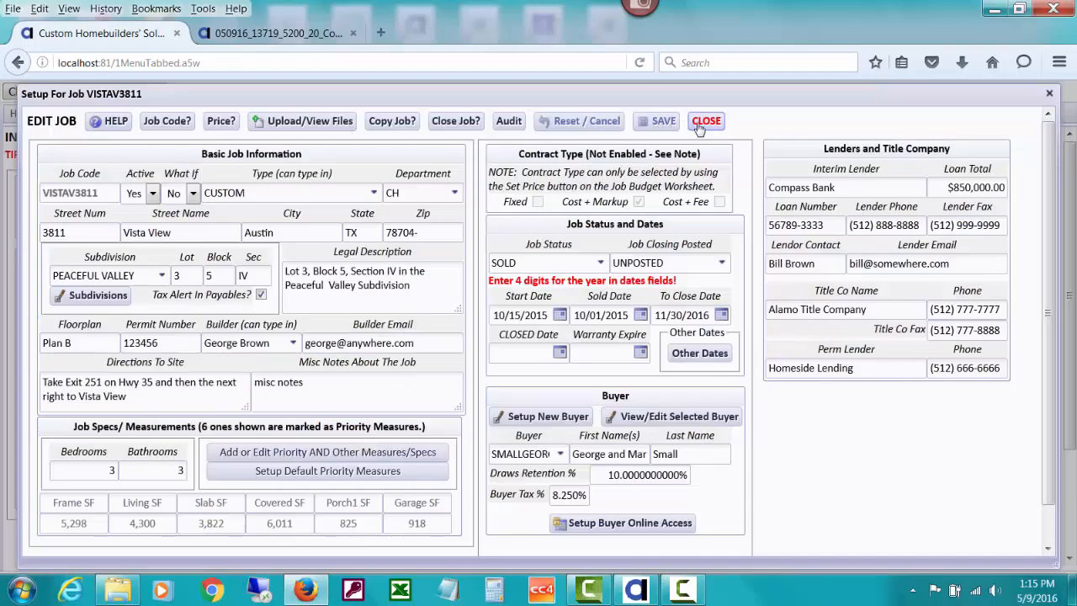
click(698, 123)
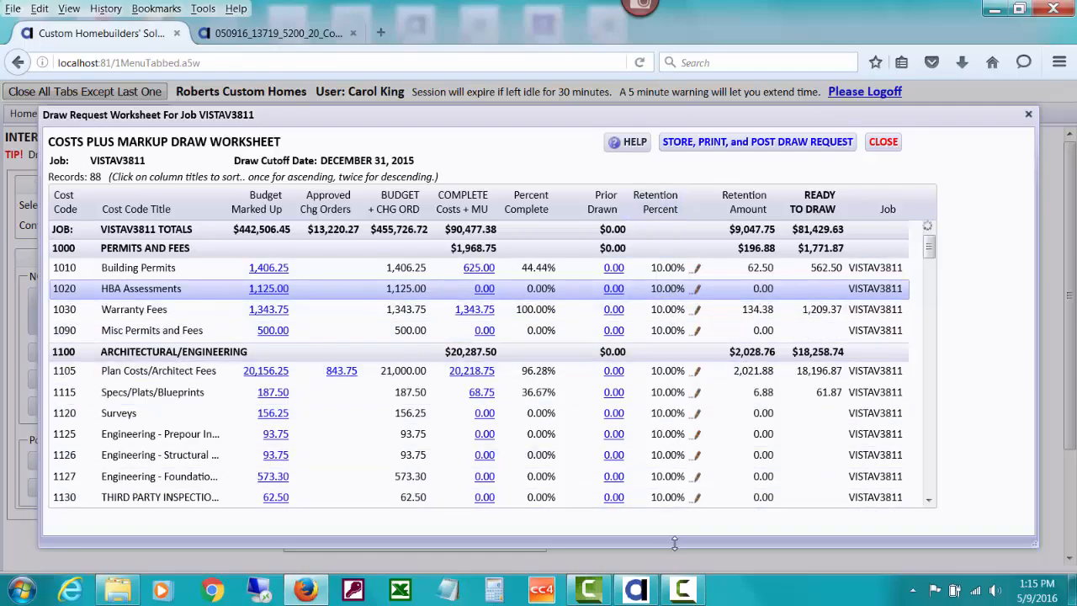
Set the job's draws retention to 0%, save the job setup, and return to the draw worksheet
mouse_move(930, 247)
mouse_down()
mouse_move(933, 277)
mouse_move(929, 244)
mouse_up()
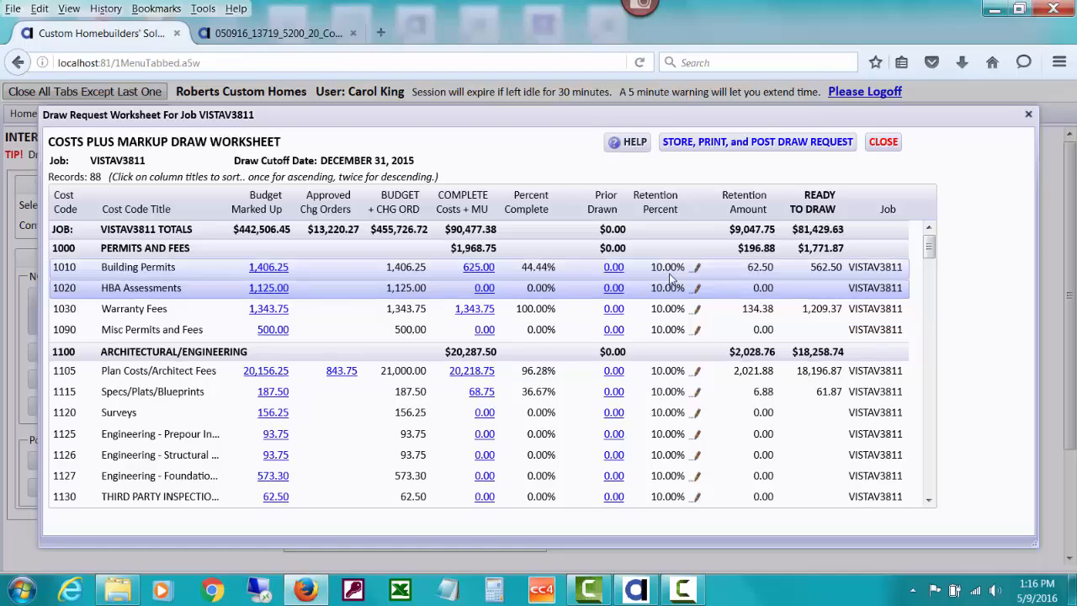
click(698, 313)
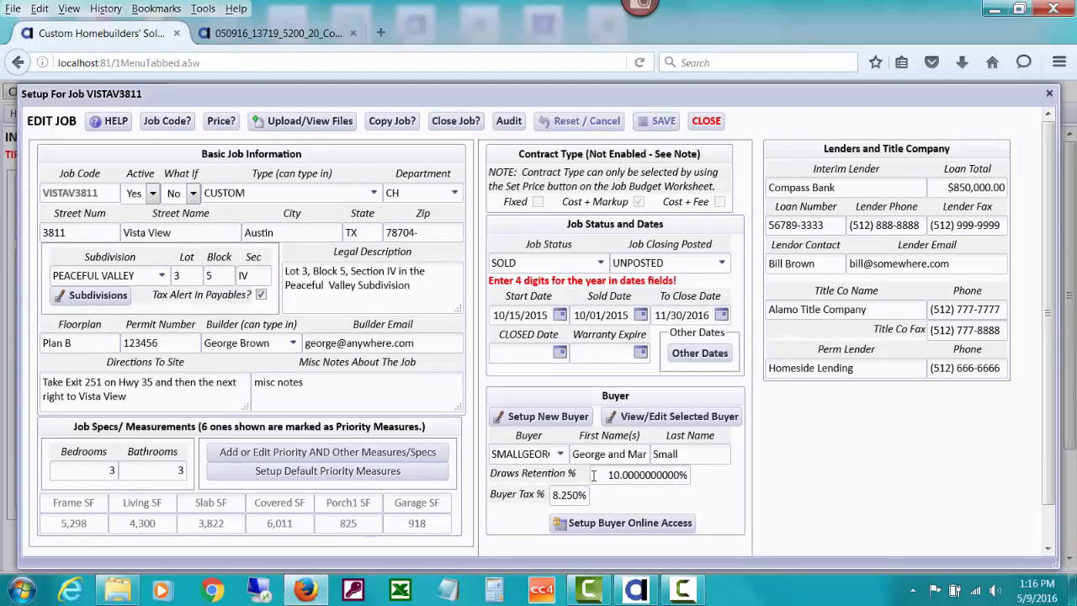
click(593, 475)
text(0)
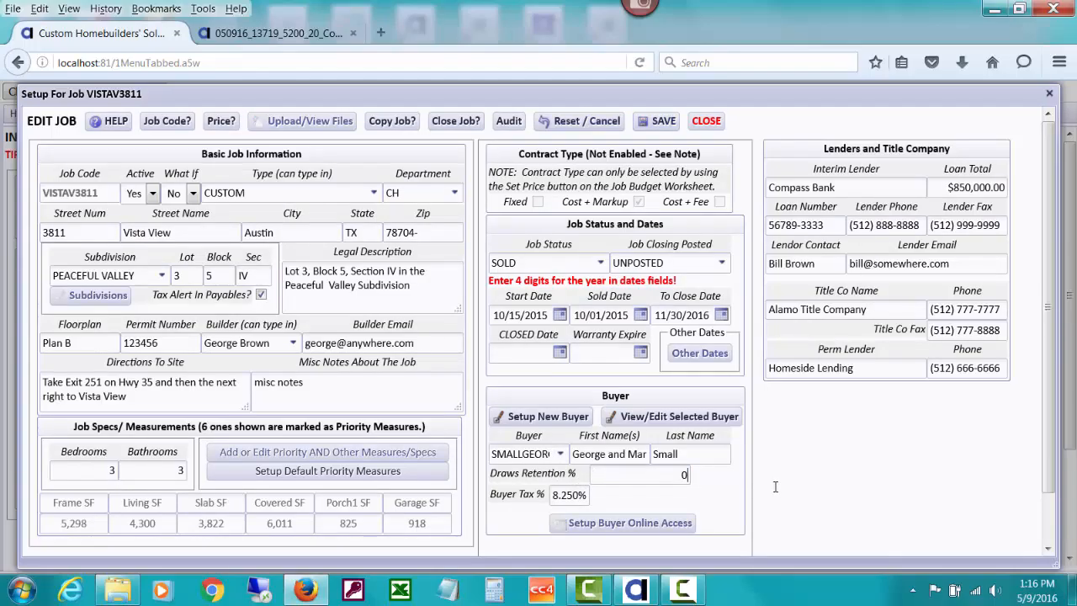
key(Tab)
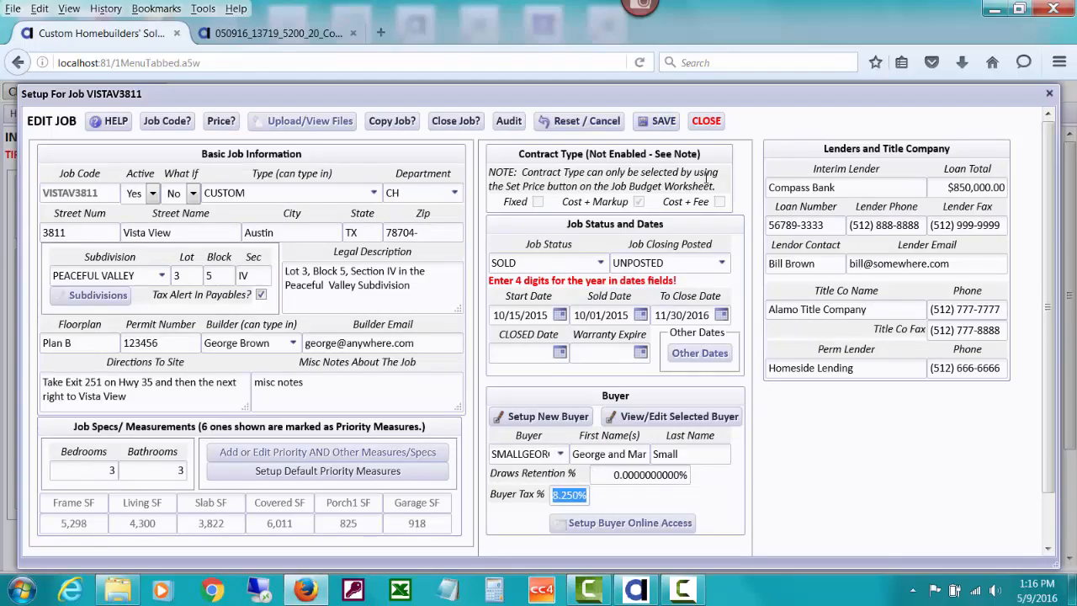
click(673, 127)
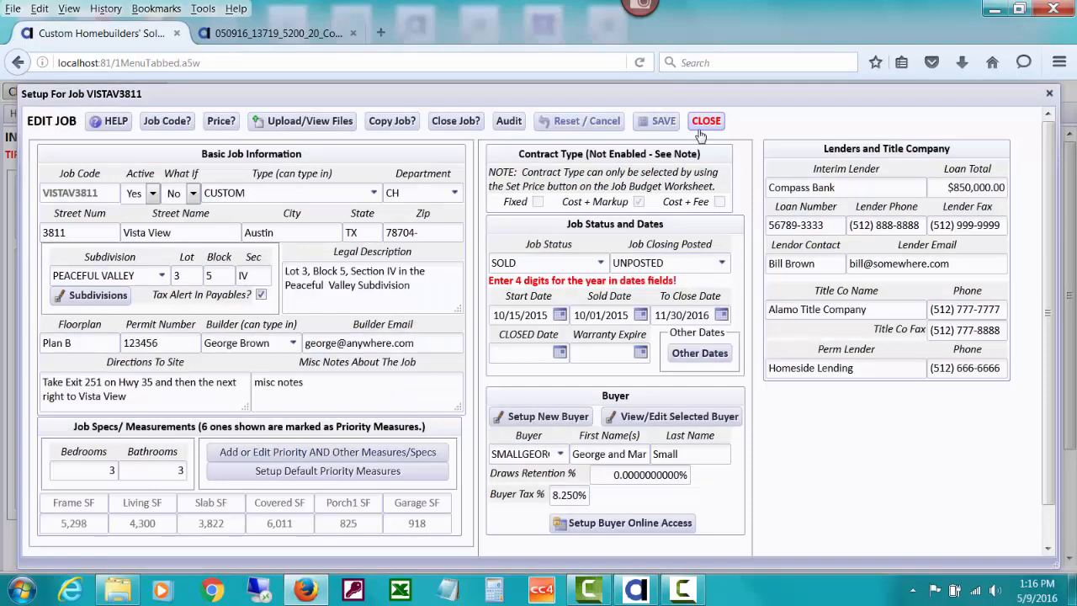
click(698, 127)
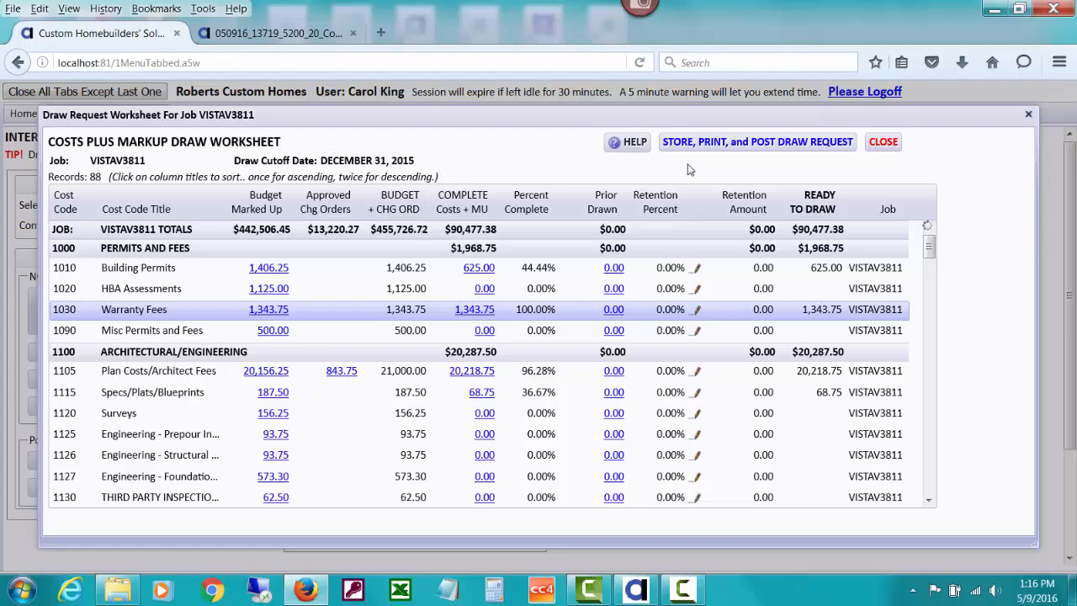
Proceed to storing and posting the draw request, and save the signature area text without editing its wording
click(788, 144)
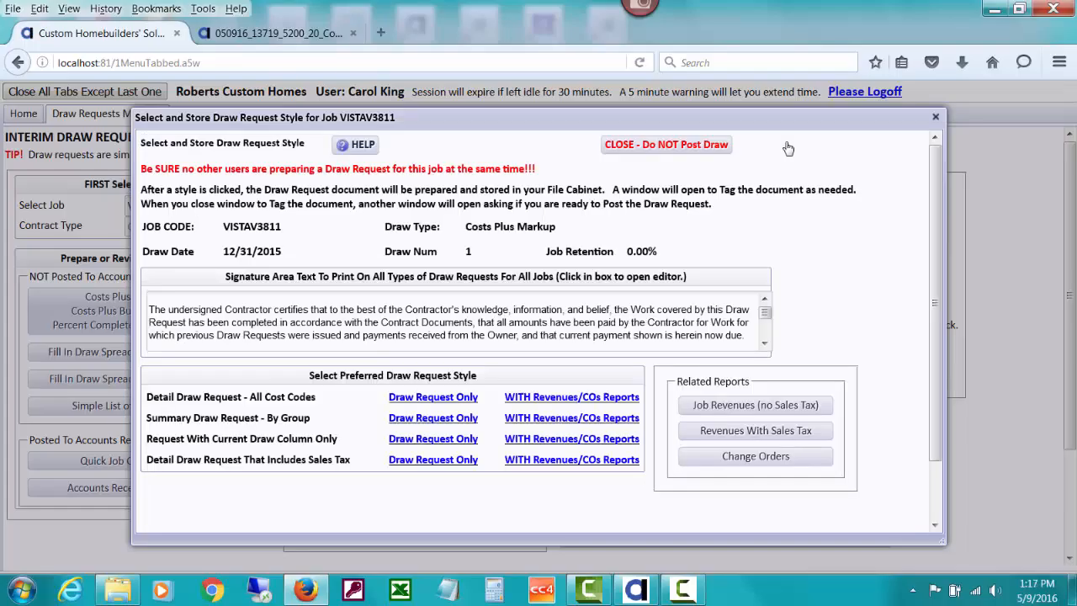
click(434, 328)
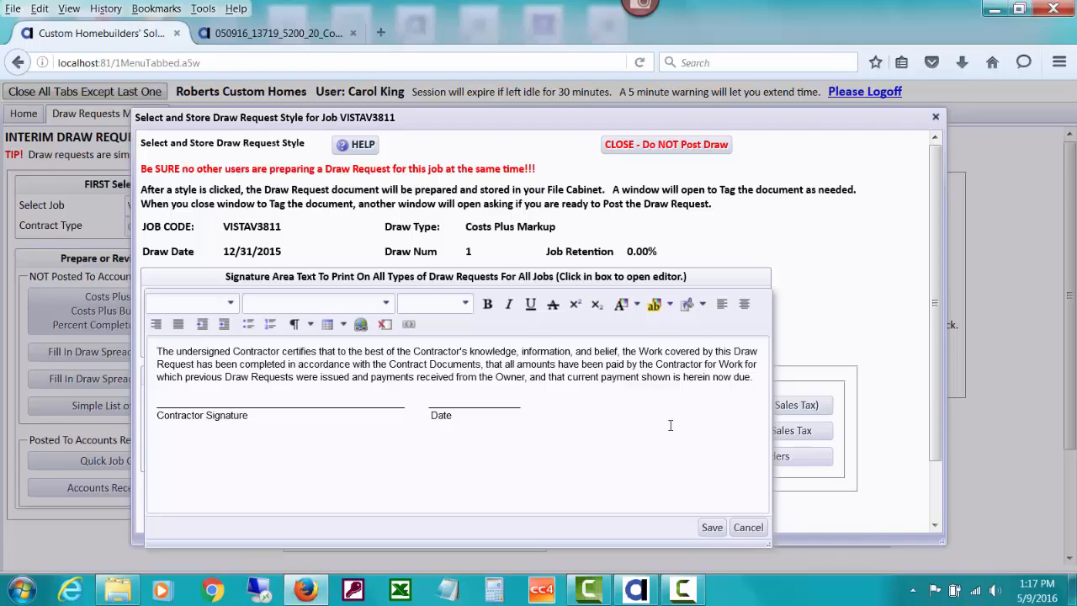
click(713, 527)
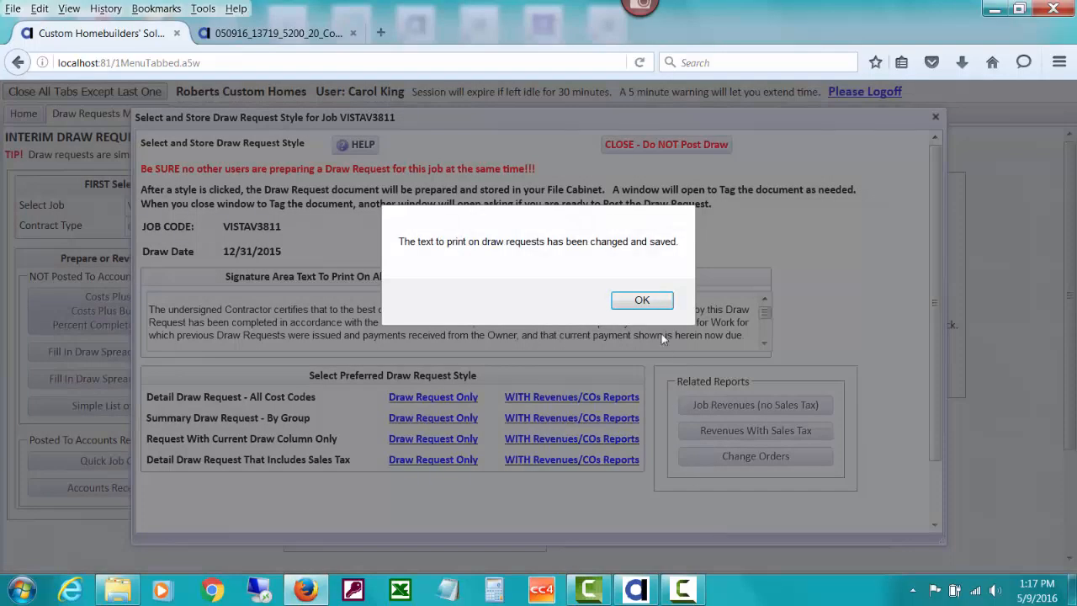
click(657, 303)
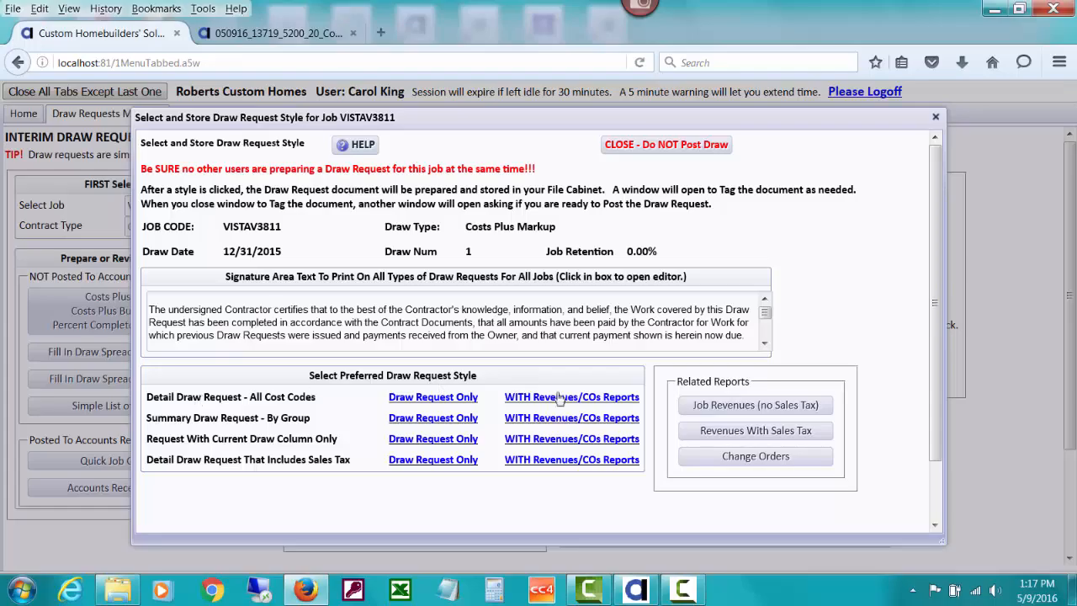
Review the Job Revenues report without sales tax for the job and close it
click(817, 407)
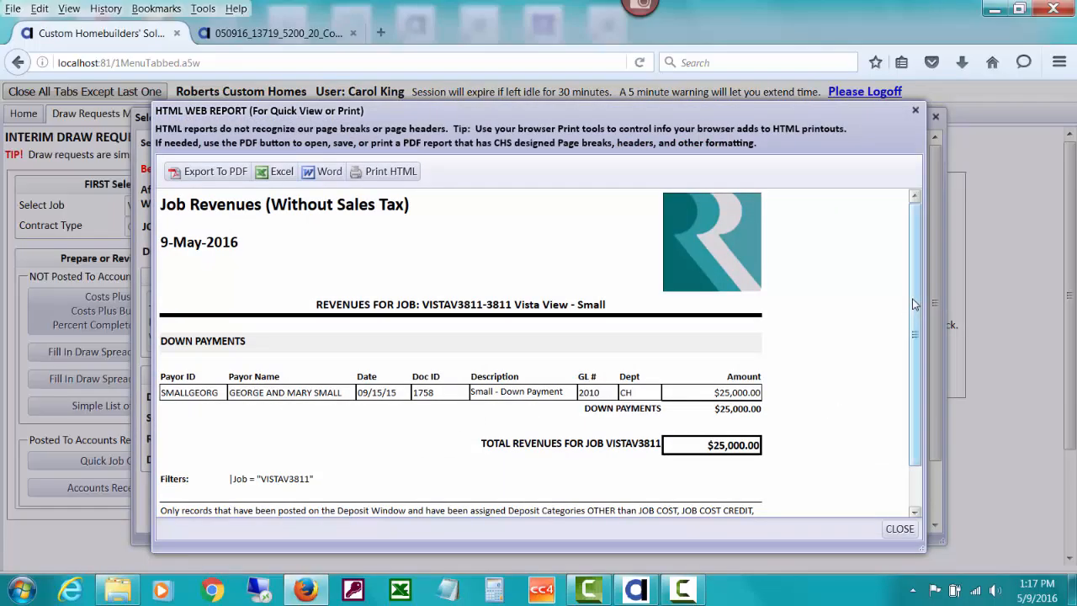
drag(915, 301, 917, 381)
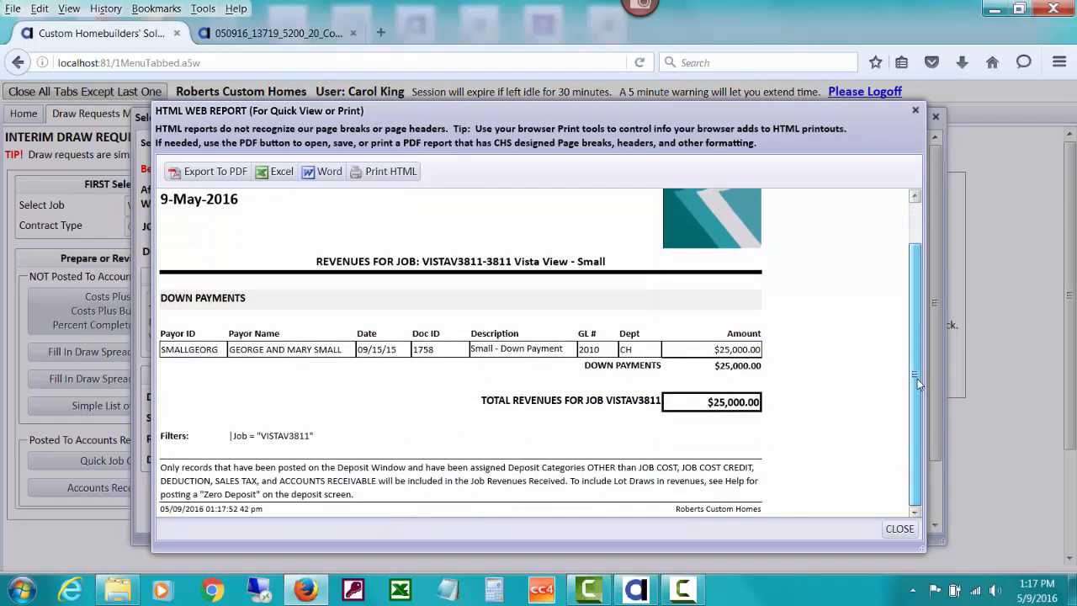
click(899, 529)
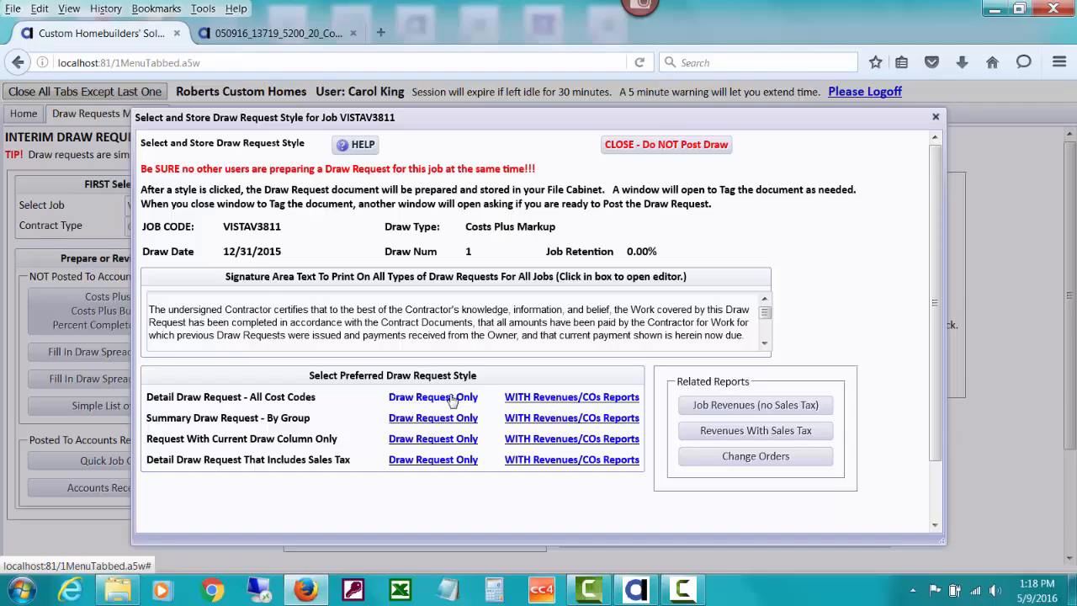
Store the Detail Draw Request for all cost codes with Revenues/COs Reports, and shorten its file title to Draw_1_VISTAV3811_20160509
click(578, 402)
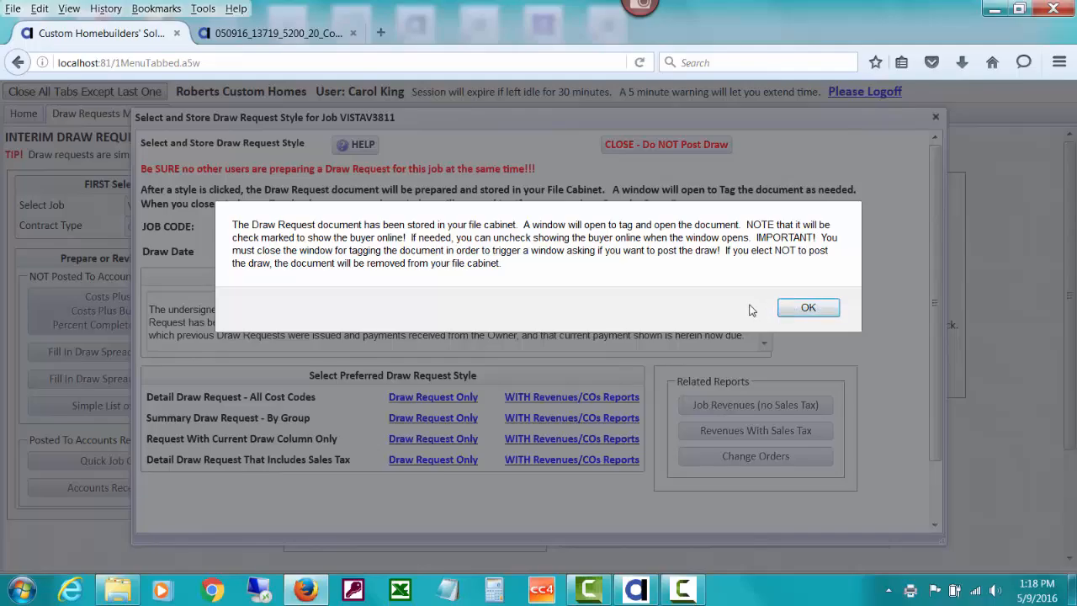
click(807, 308)
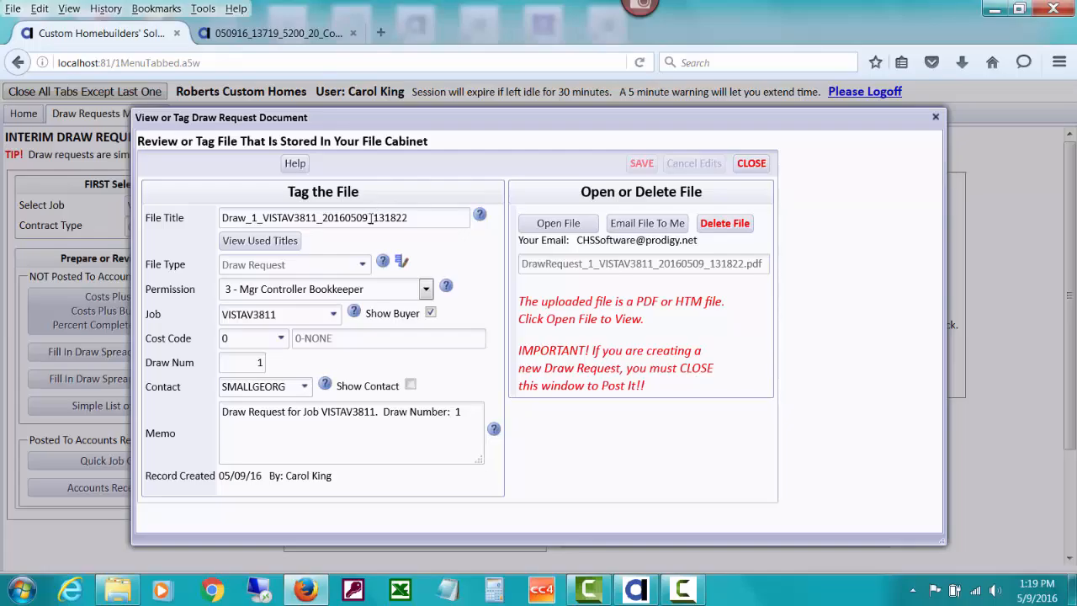
double_click(369, 218)
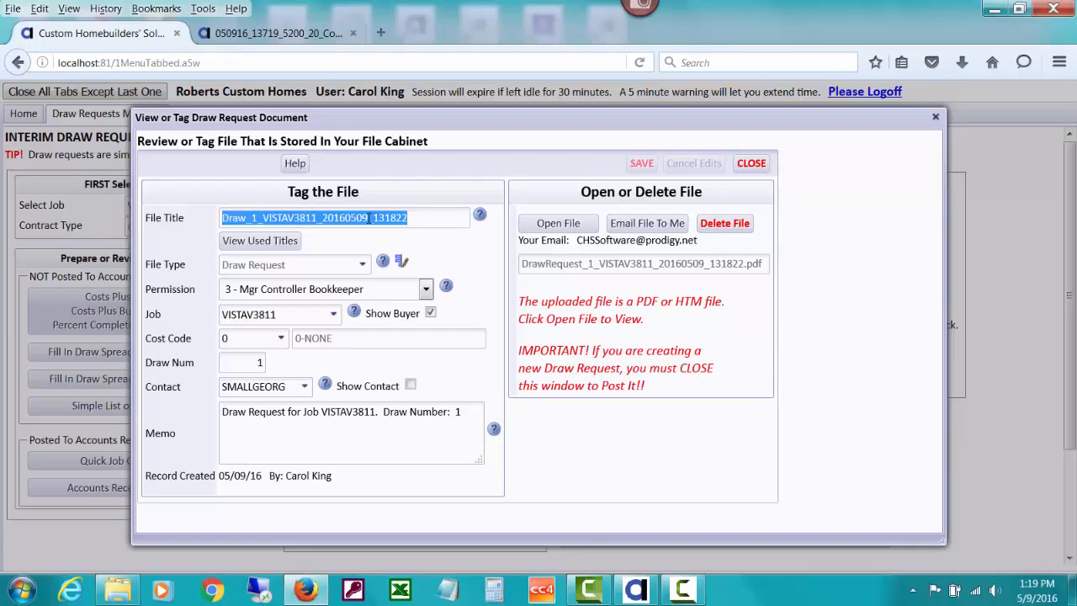
drag(369, 218, 437, 218)
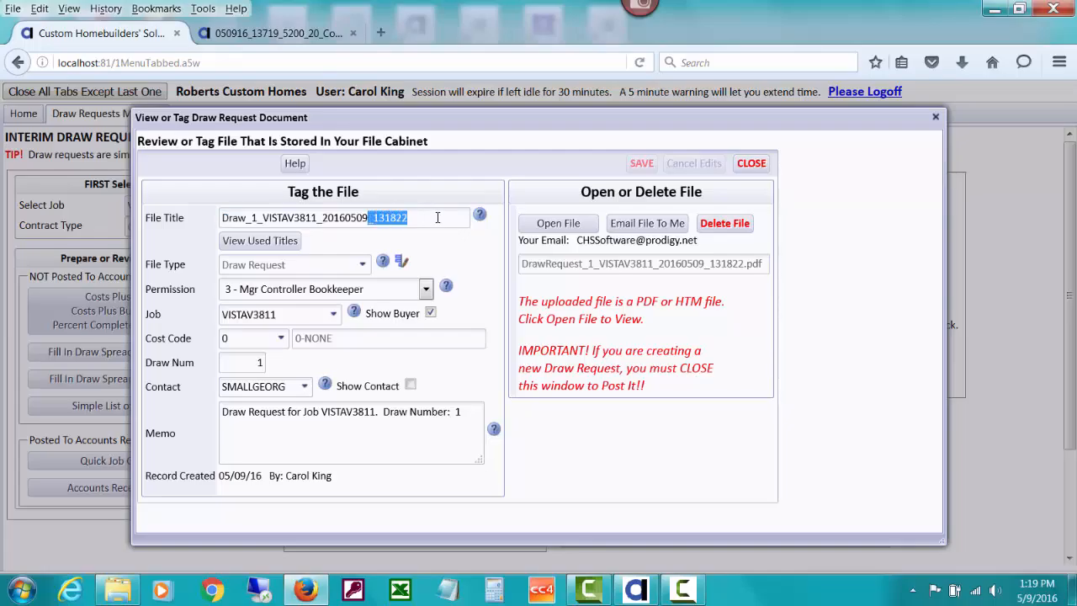
key(BackSpace)
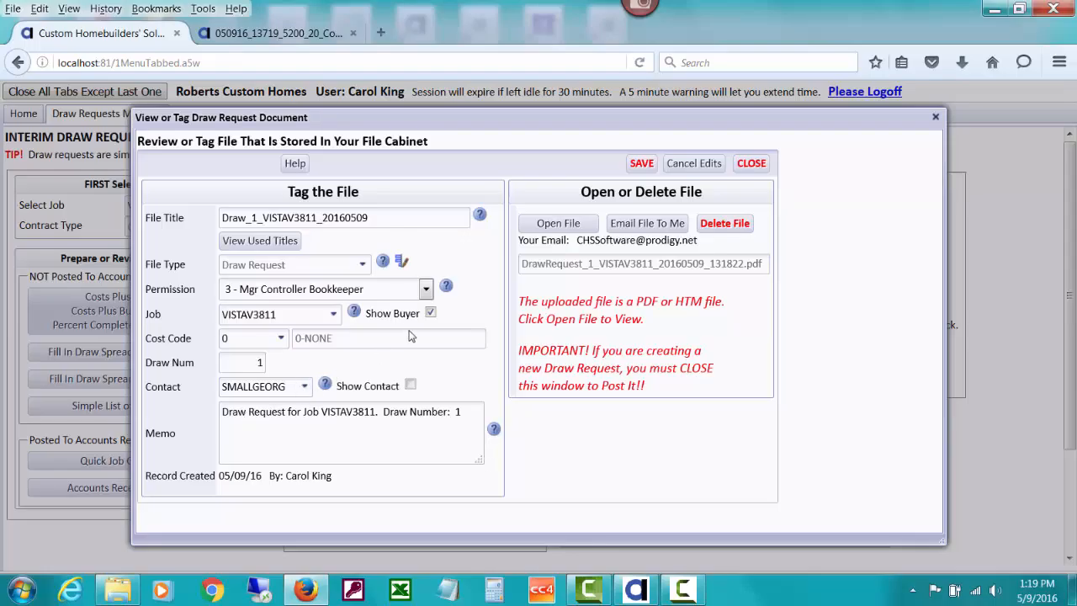
Open the stored draw request document from the file cabinet and display the PDF in Adobe Acrobat
click(545, 225)
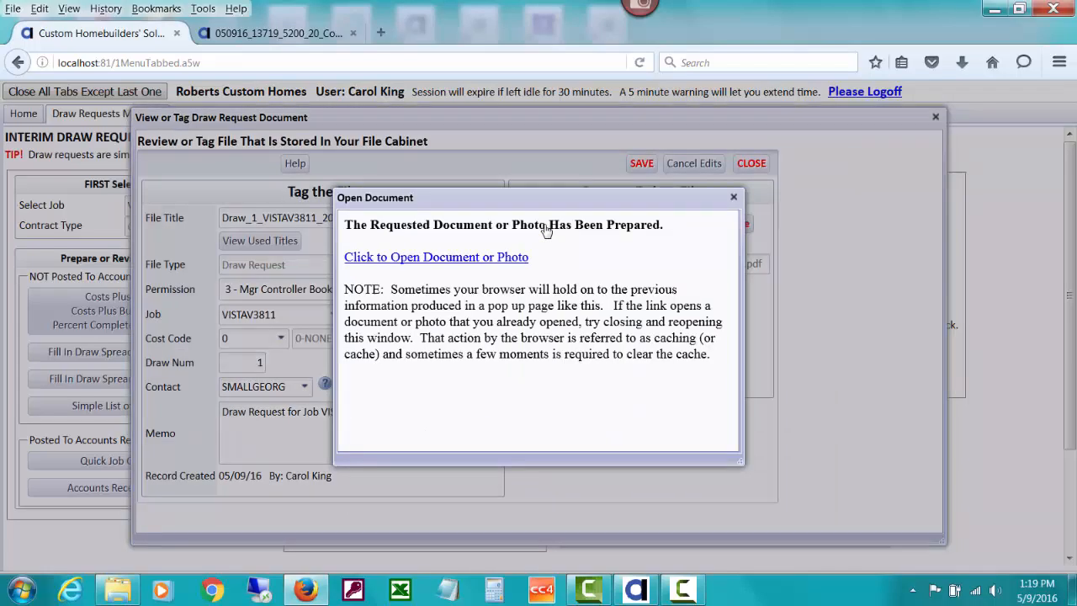
click(505, 258)
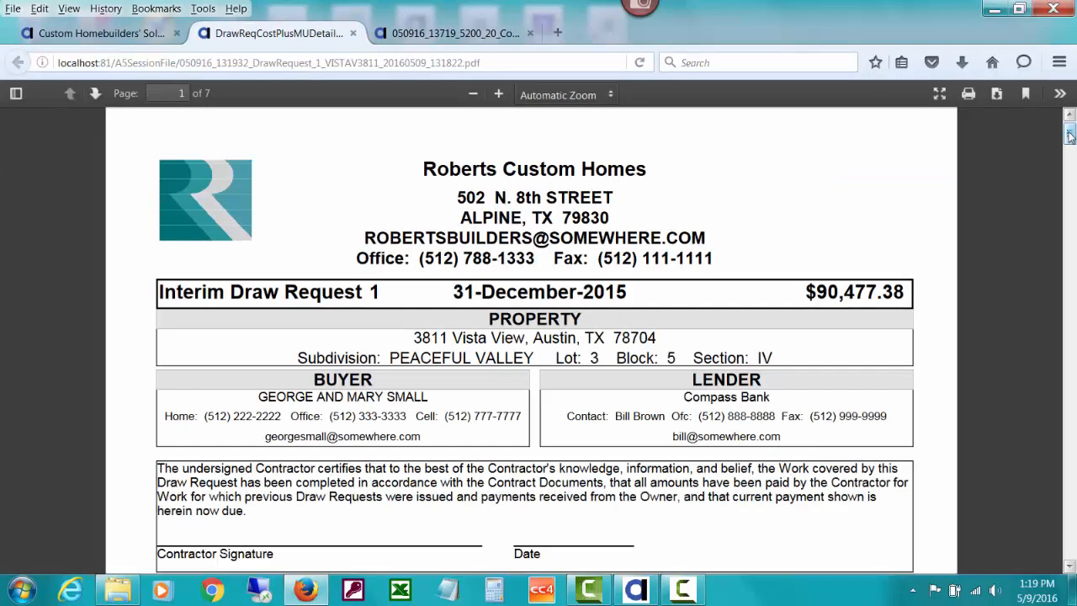
scroll(1070, 135, down, 1)
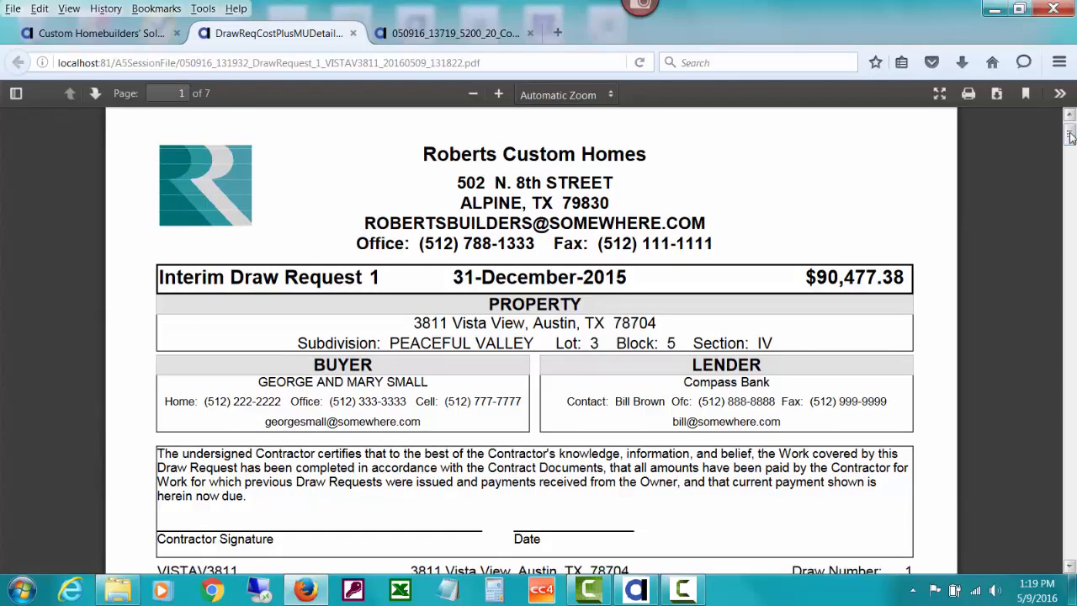
click(998, 98)
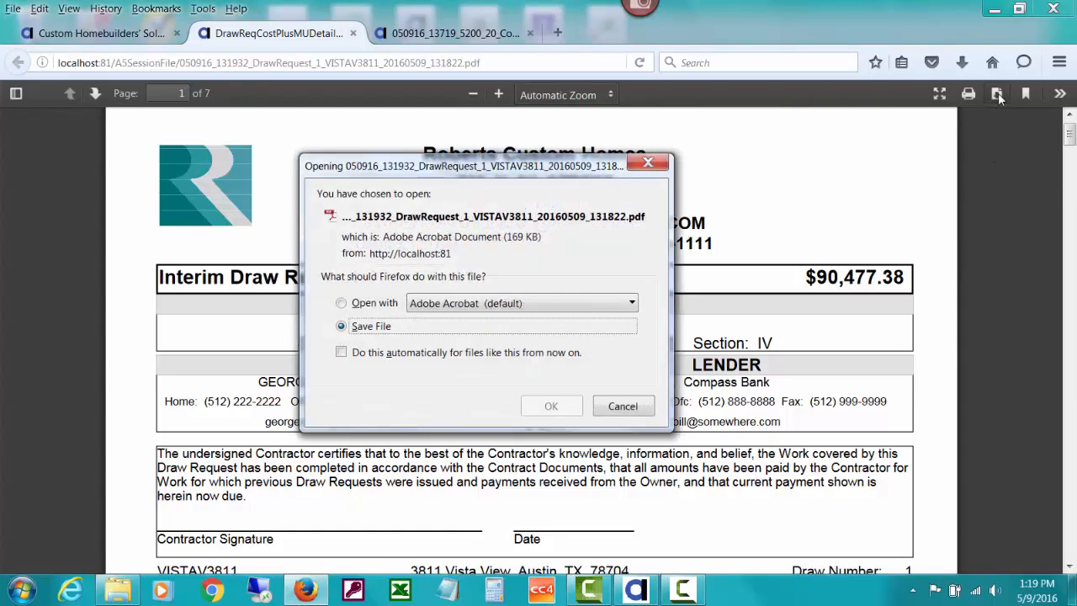
click(341, 304)
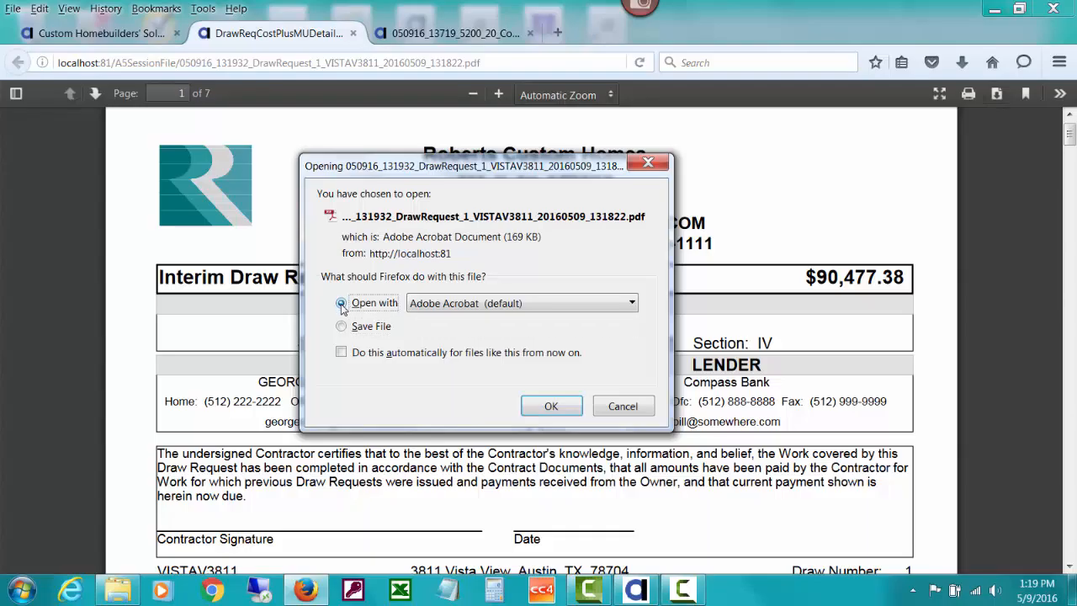
click(548, 405)
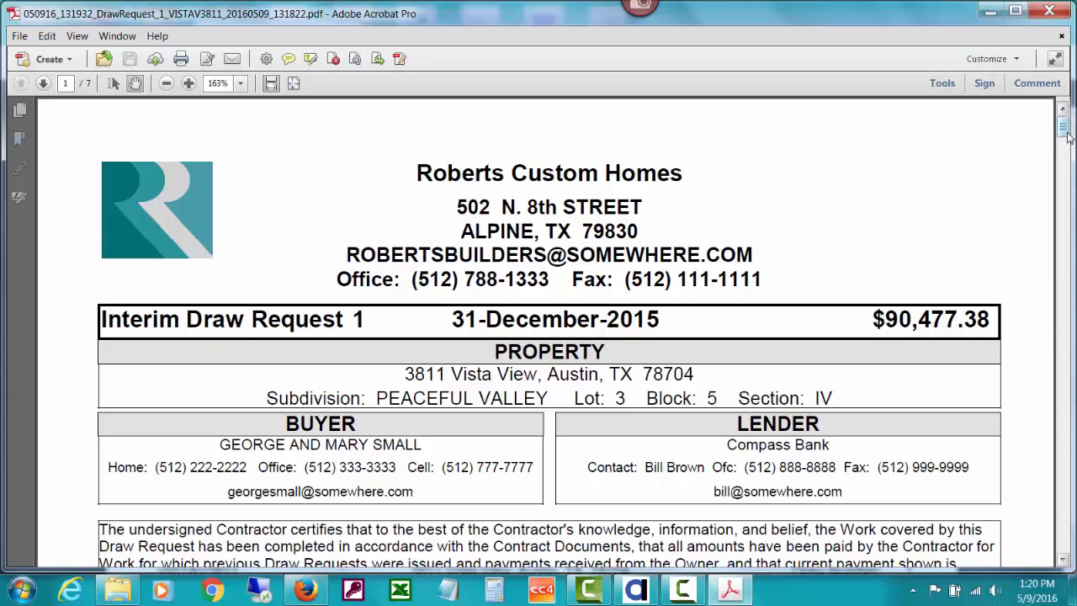
Examine the draw request's first page, including the property and lender details, signature area, and cost code table
scroll(1064, 127, down, 2)
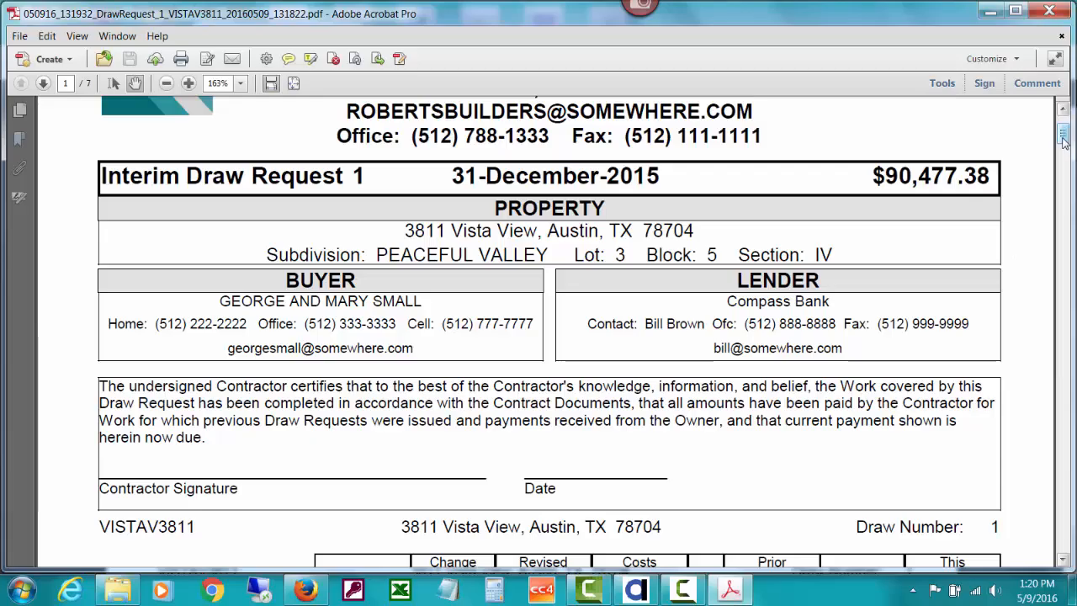
drag(1064, 137, 1064, 159)
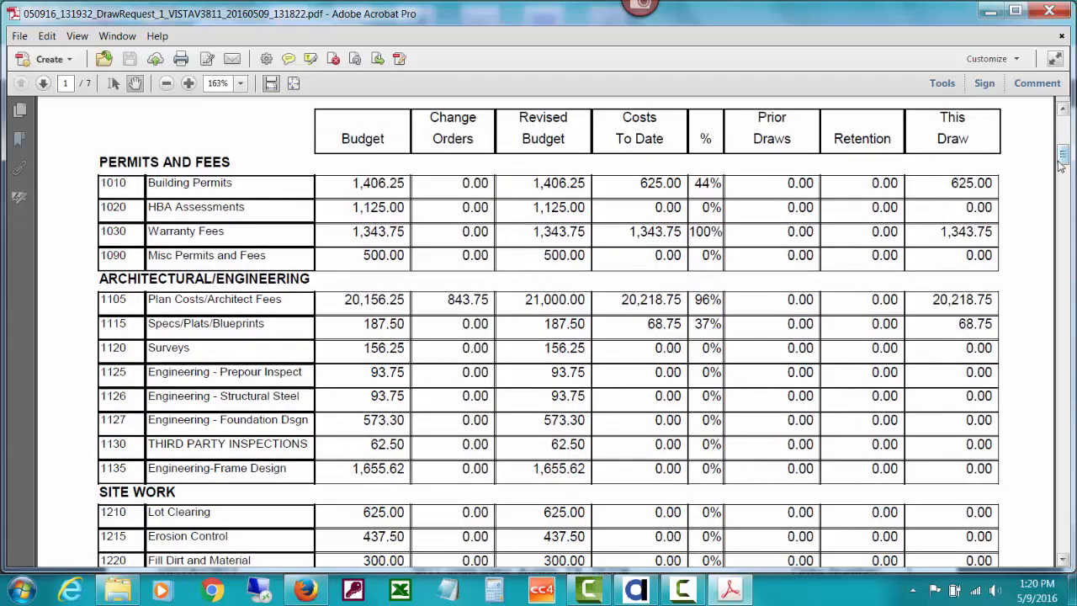
drag(1064, 160, 1066, 144)
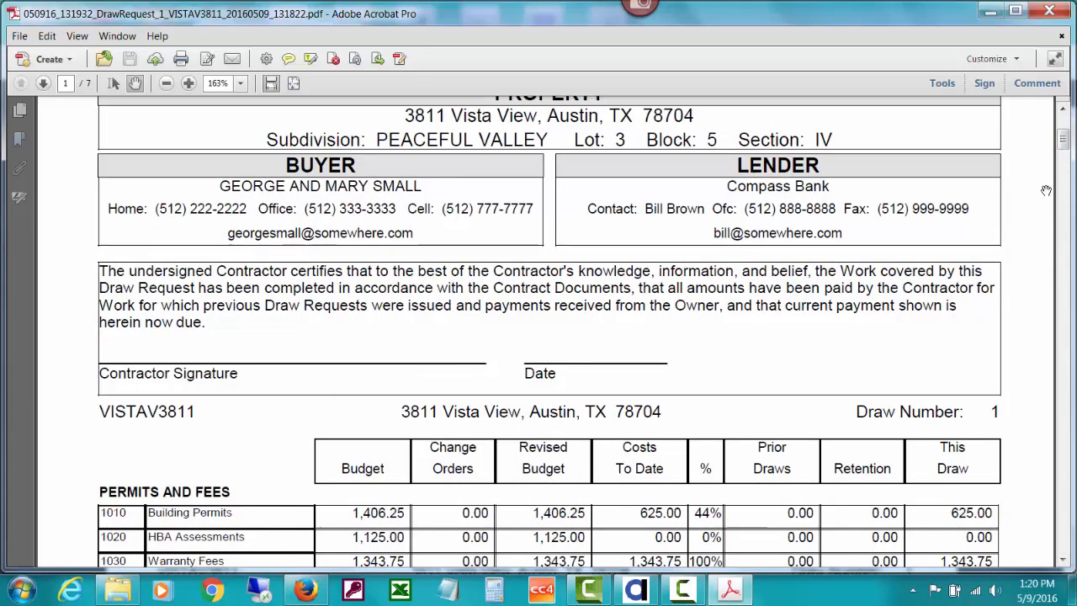
Examine the rest of the draw request PDF: cost code table, contract and balance summaries, revenues page, and start of the approved change orders
drag(1065, 145, 1065, 152)
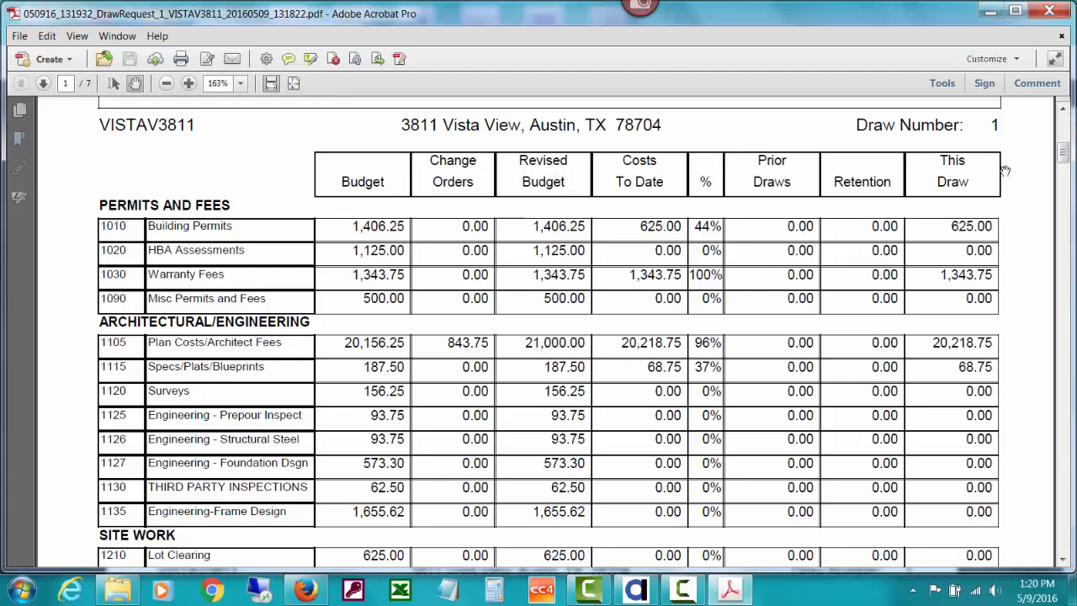
mouse_move(1065, 151)
mouse_down()
mouse_move(1063, 132)
mouse_move(1065, 351)
mouse_up()
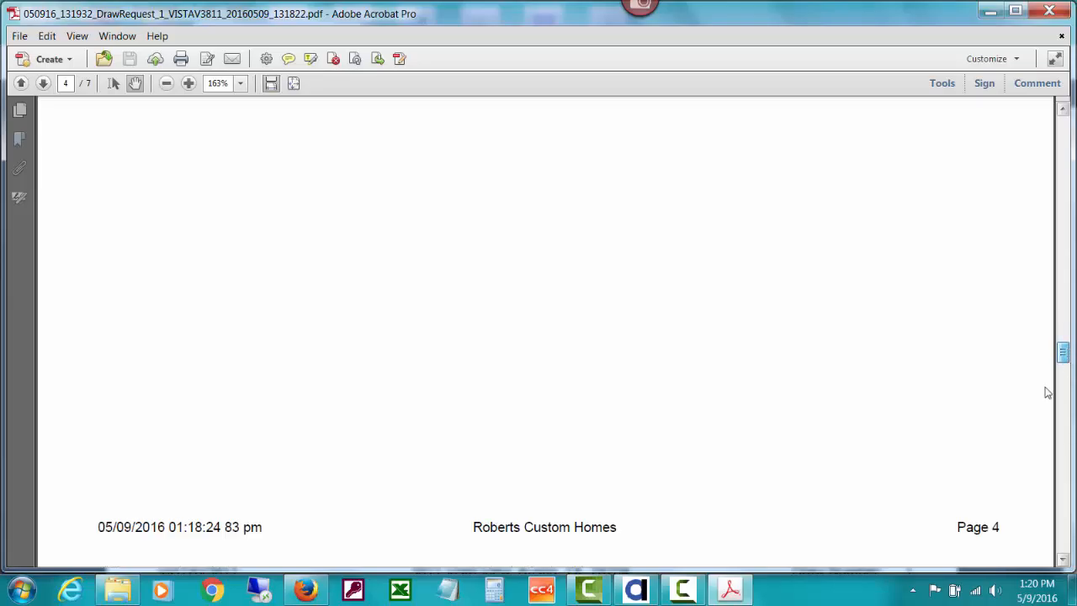
scroll(947, 473, down, 3)
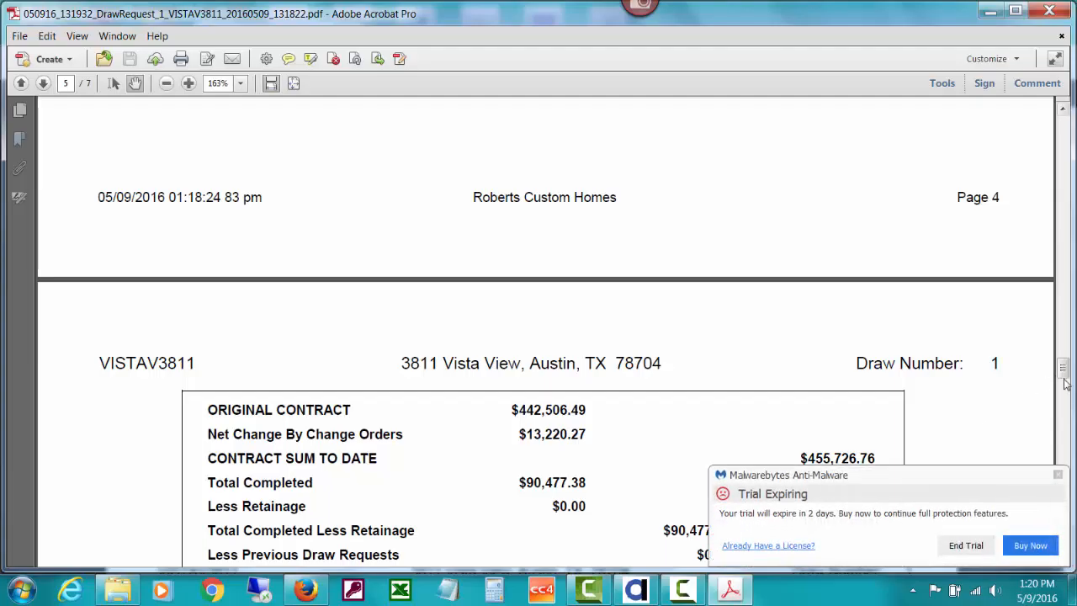
drag(1064, 374, 1064, 383)
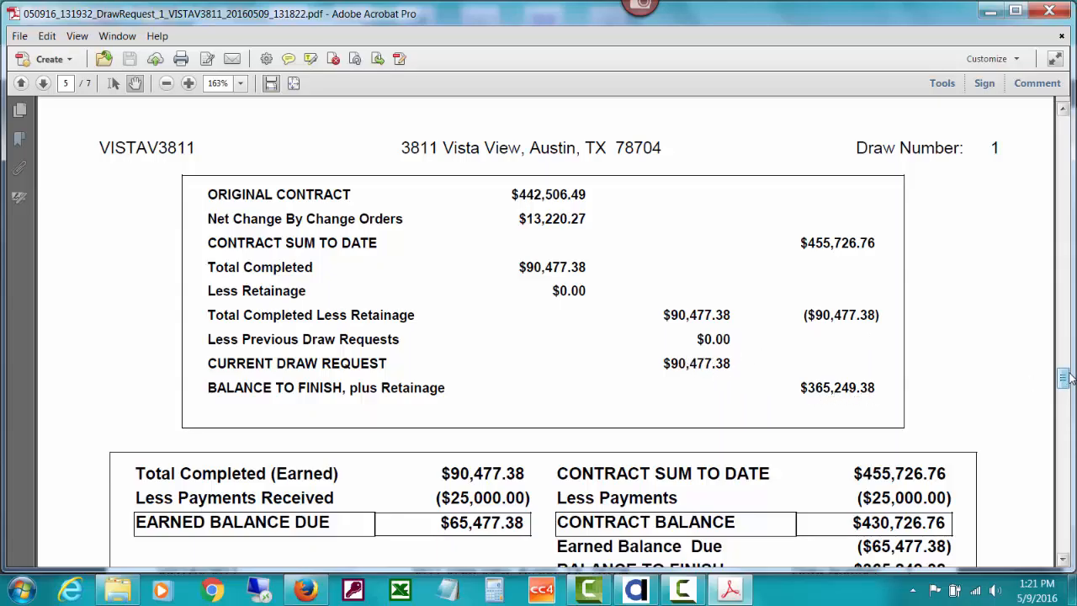
scroll(1066, 378, down, 2)
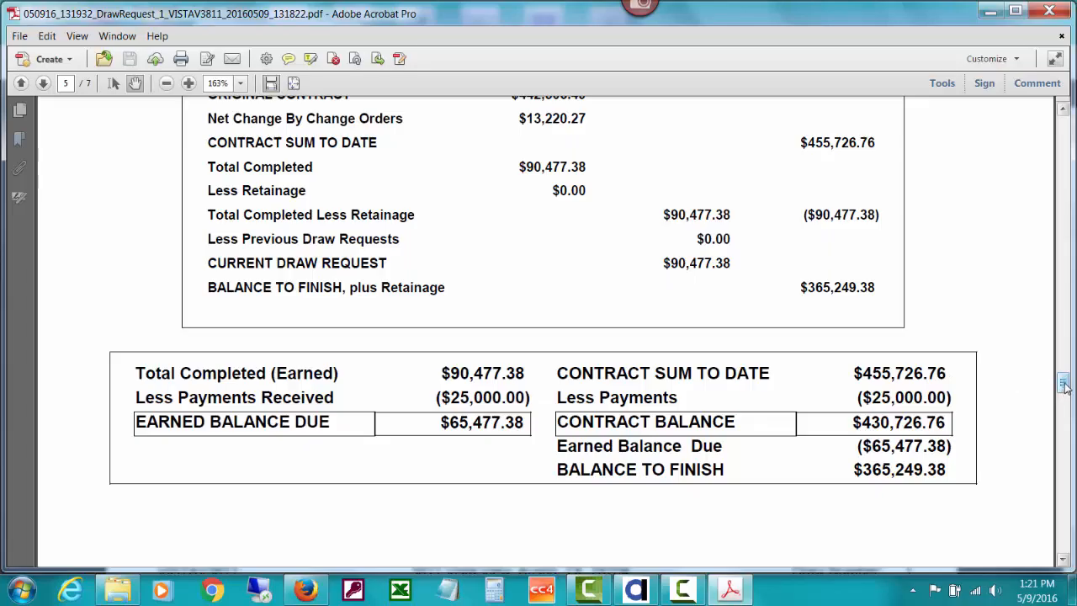
scroll(1064, 384, down, 2)
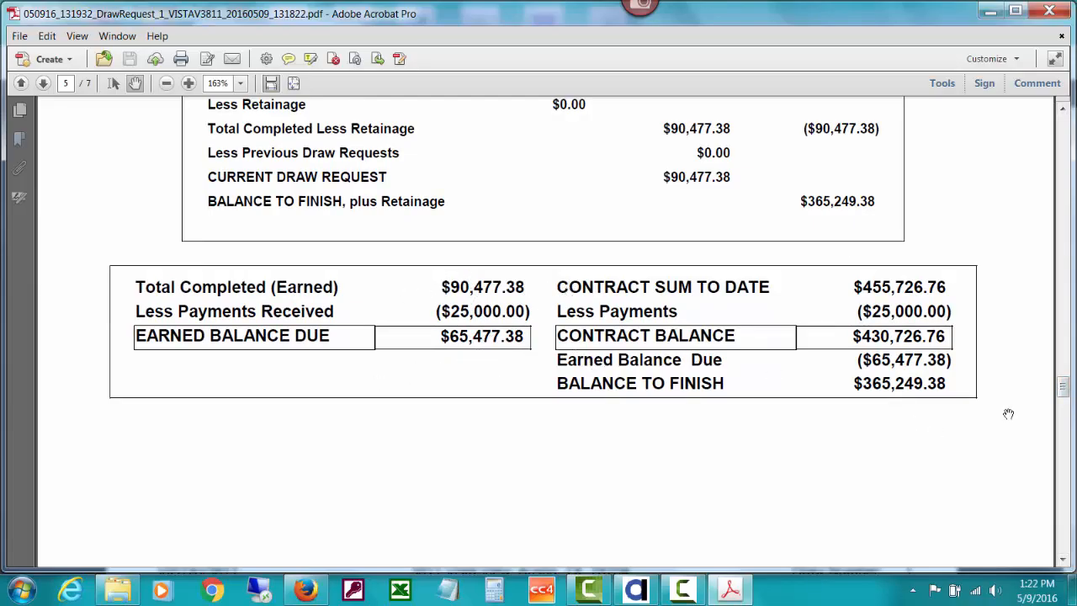
drag(1064, 385, 1064, 484)
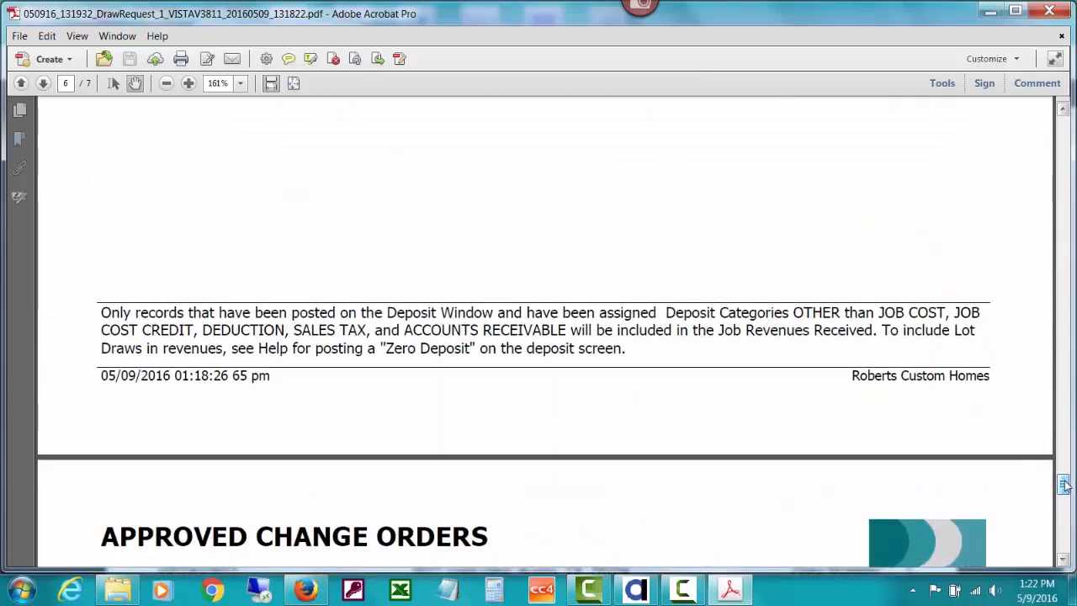
Close the detail draw request PDF views, save the stored file's tag edits, and close the tagging window
click(1051, 12)
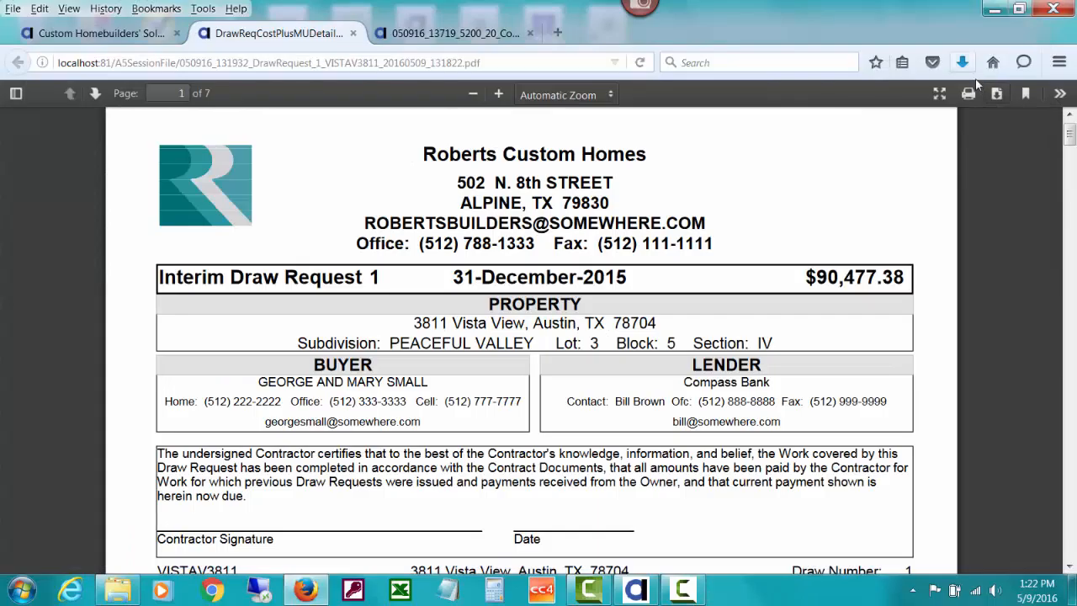
click(353, 34)
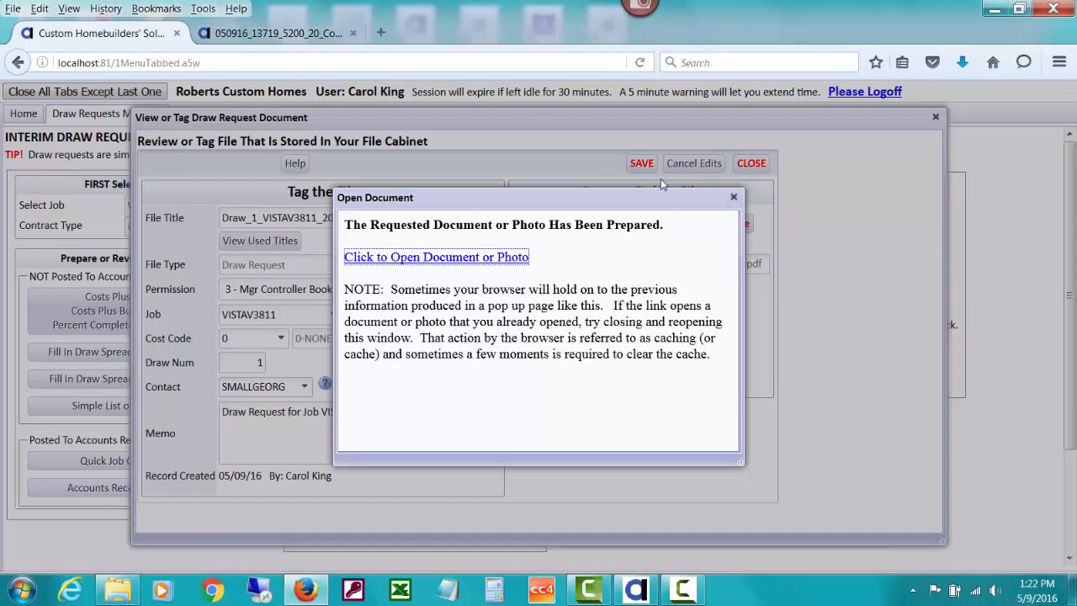
click(733, 199)
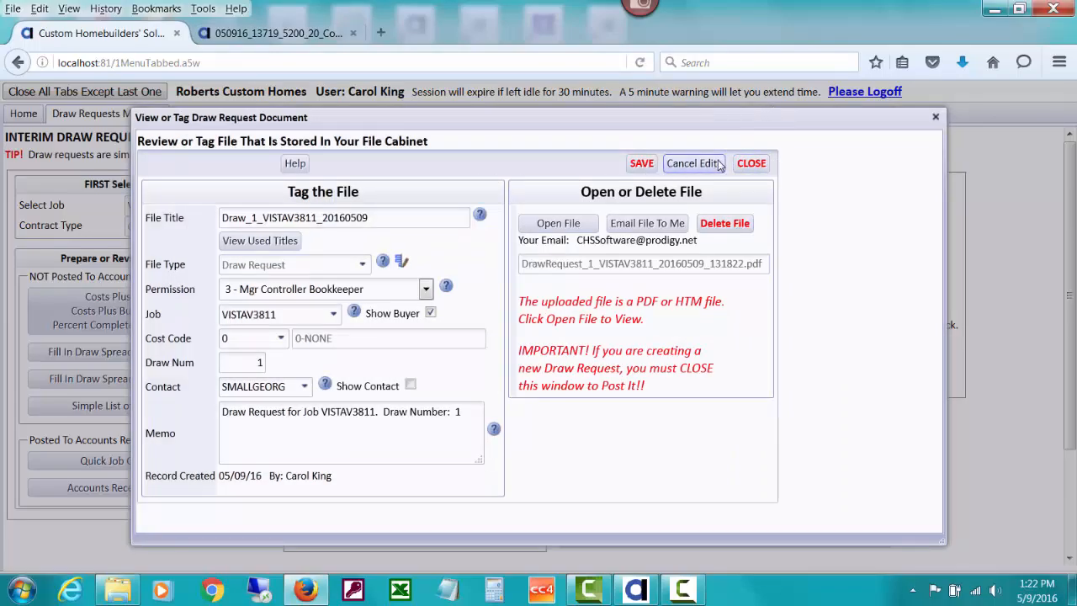
click(746, 164)
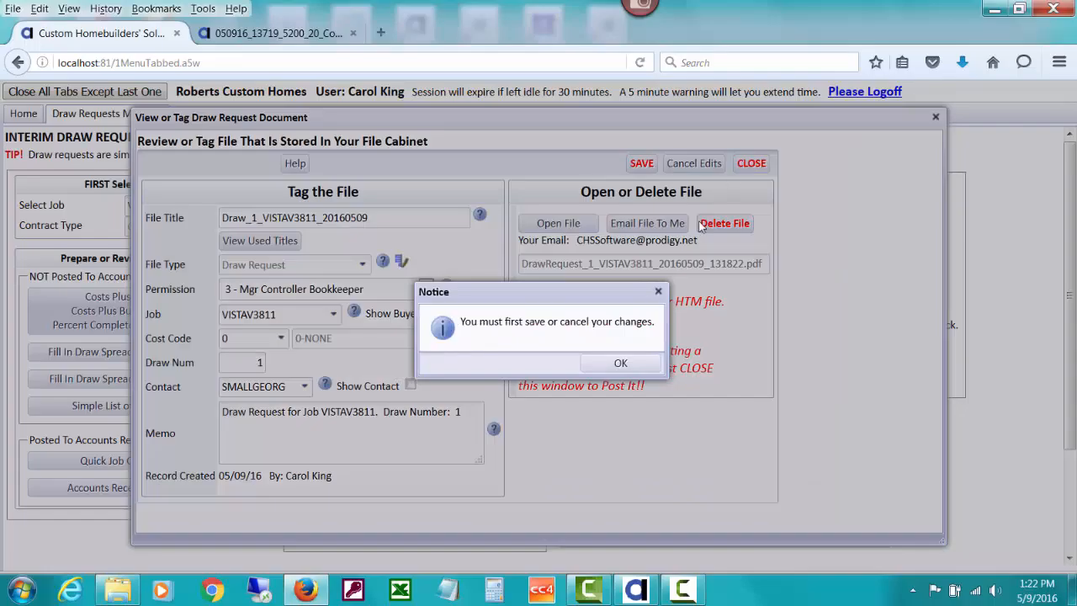
click(620, 364)
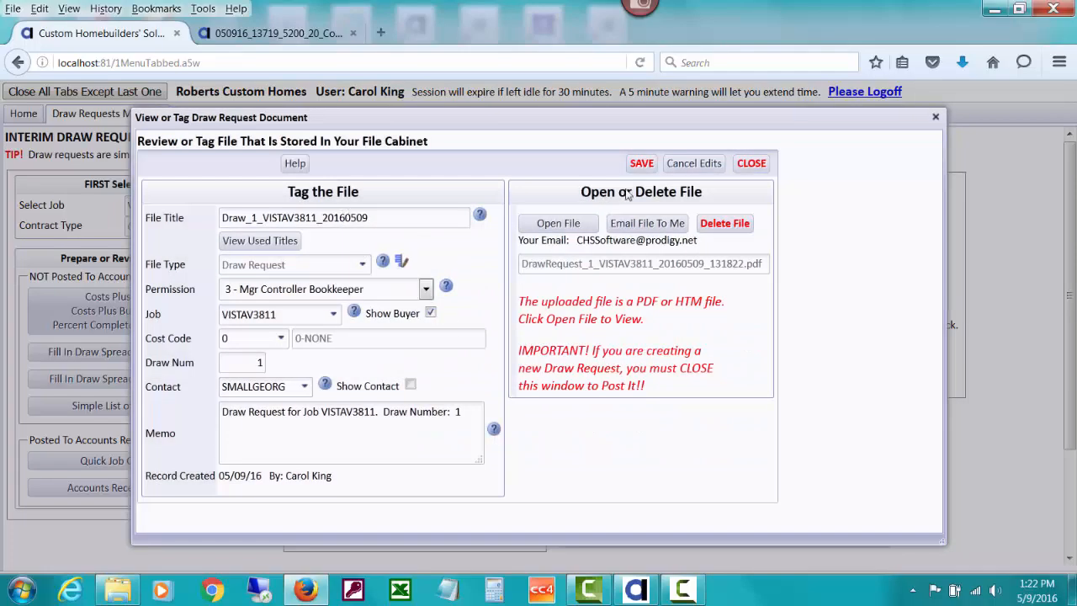
click(646, 165)
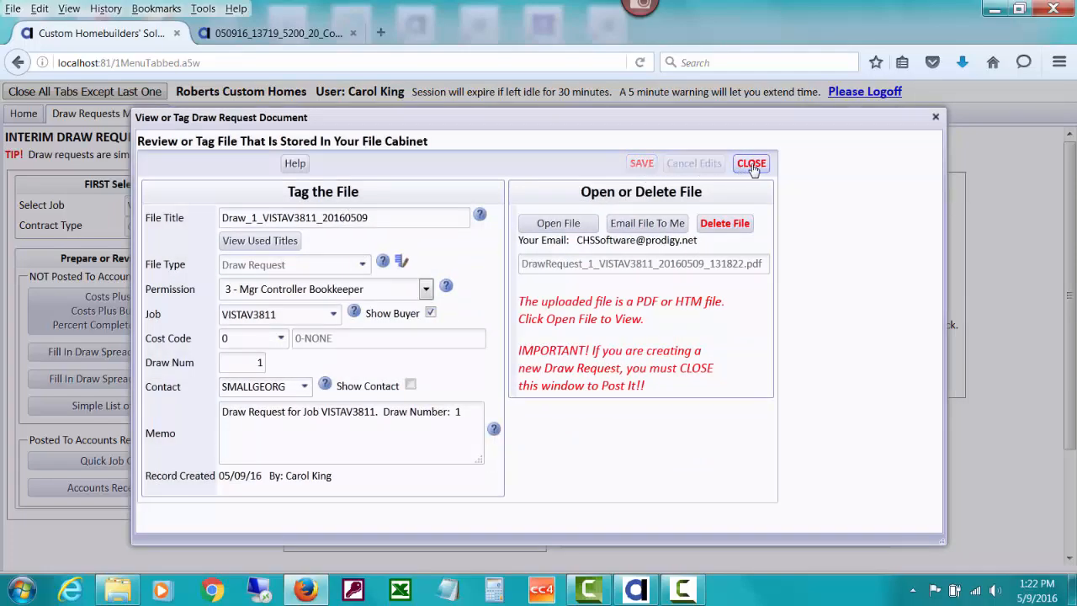
click(751, 164)
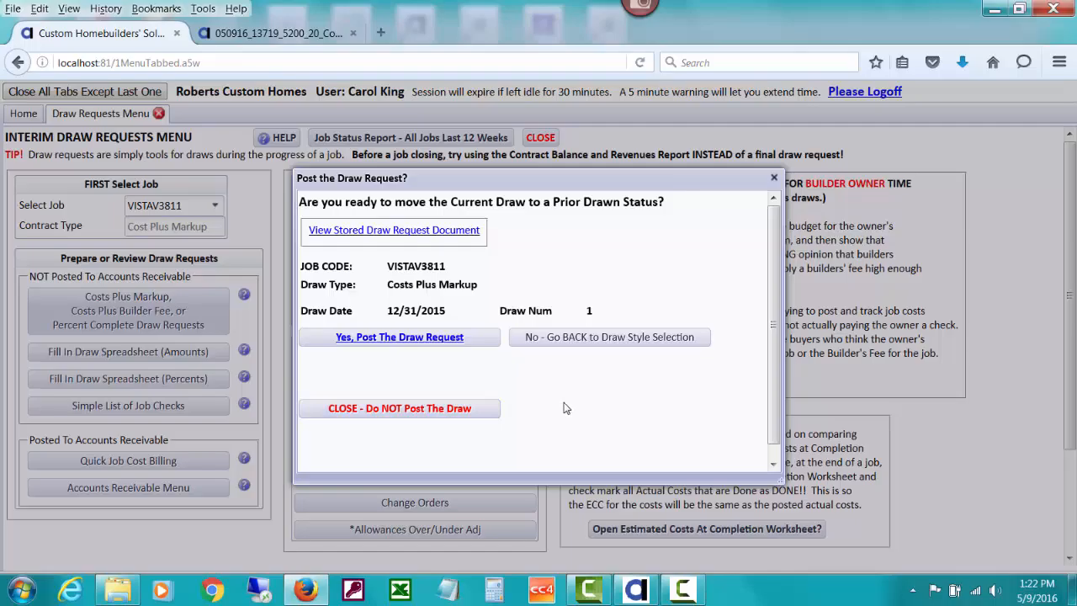
Return to the draw style selection, store the Summary Draw Request - By Group as Draw Request Only, and open its PDF
click(559, 338)
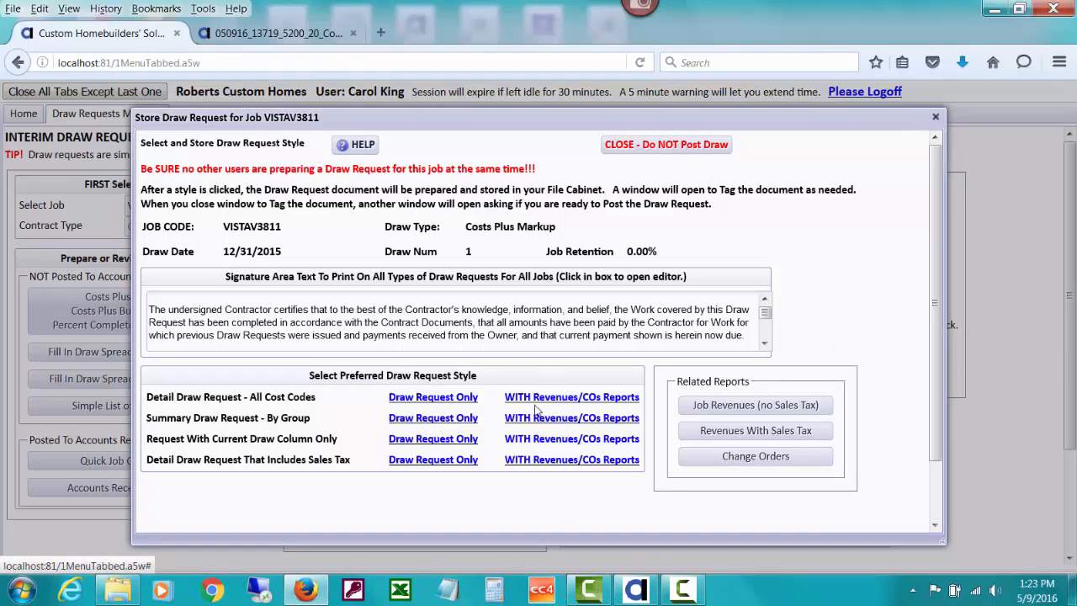
click(450, 419)
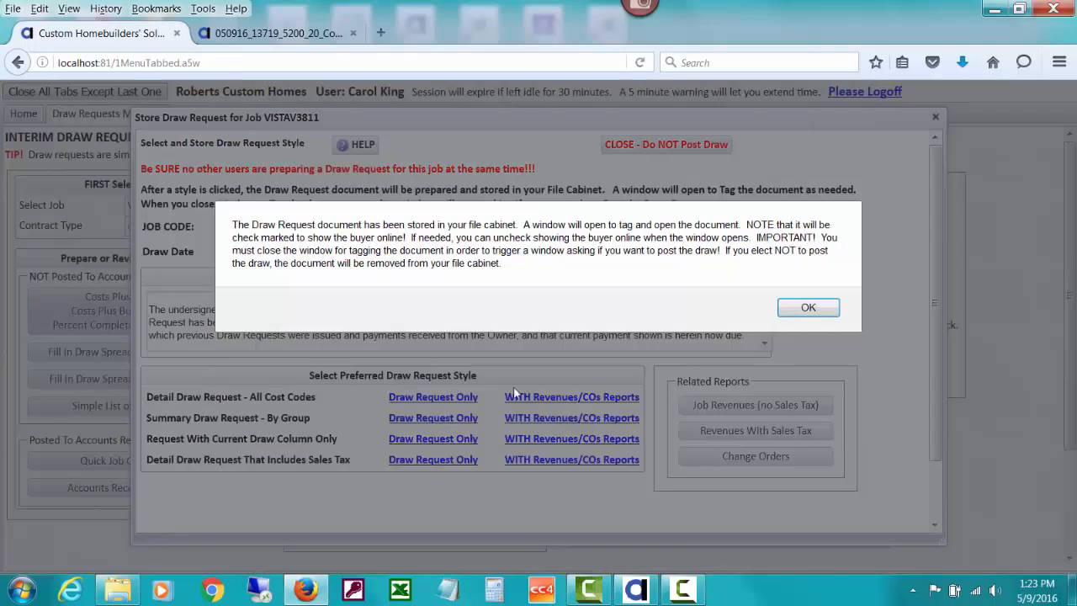
click(795, 318)
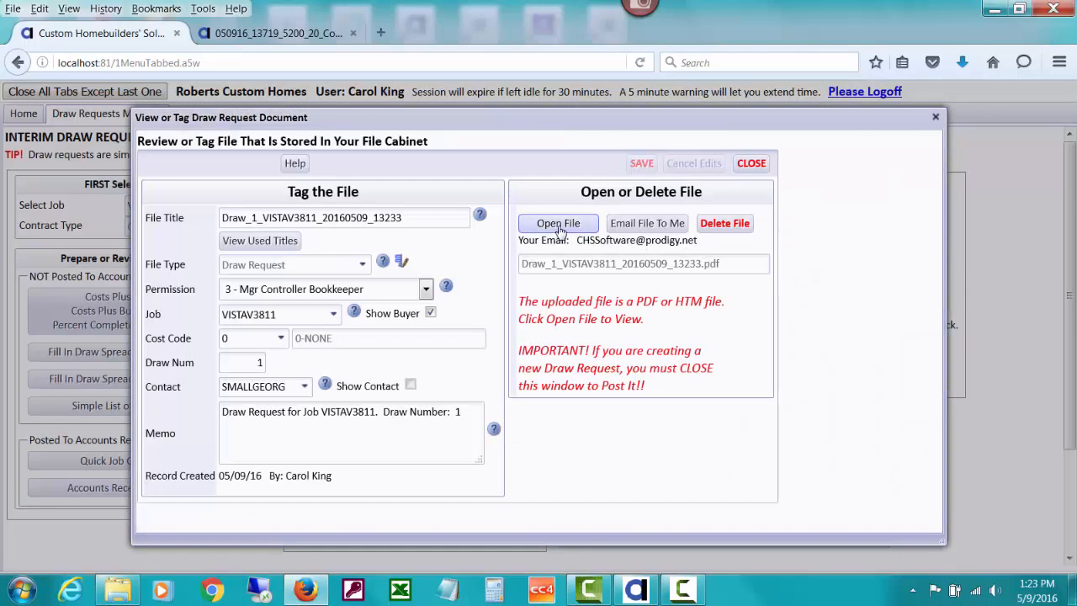
click(561, 232)
click(506, 257)
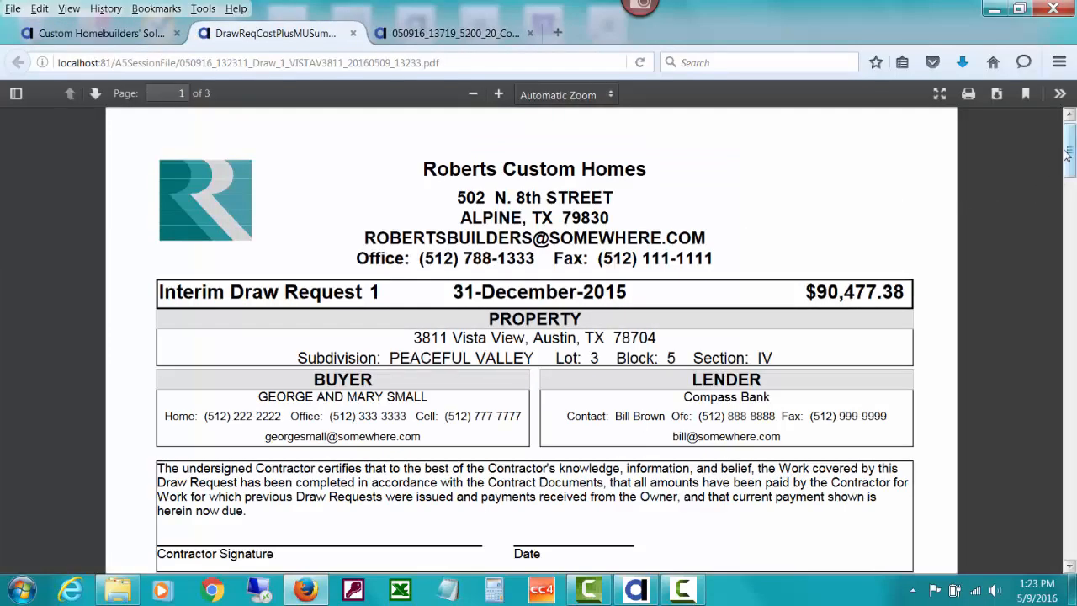
Review the group totals in the summary draw request PDF, and close the document and its tagging window
drag(1071, 170, 1069, 237)
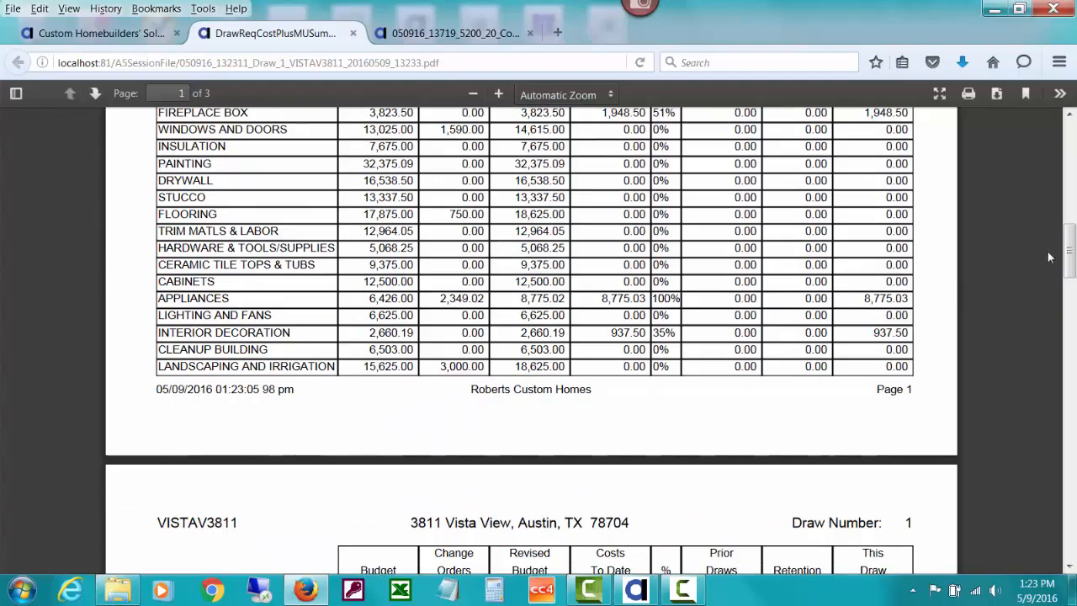
mouse_move(1070, 248)
mouse_down()
mouse_move(1070, 299)
mouse_move(1070, 241)
mouse_up()
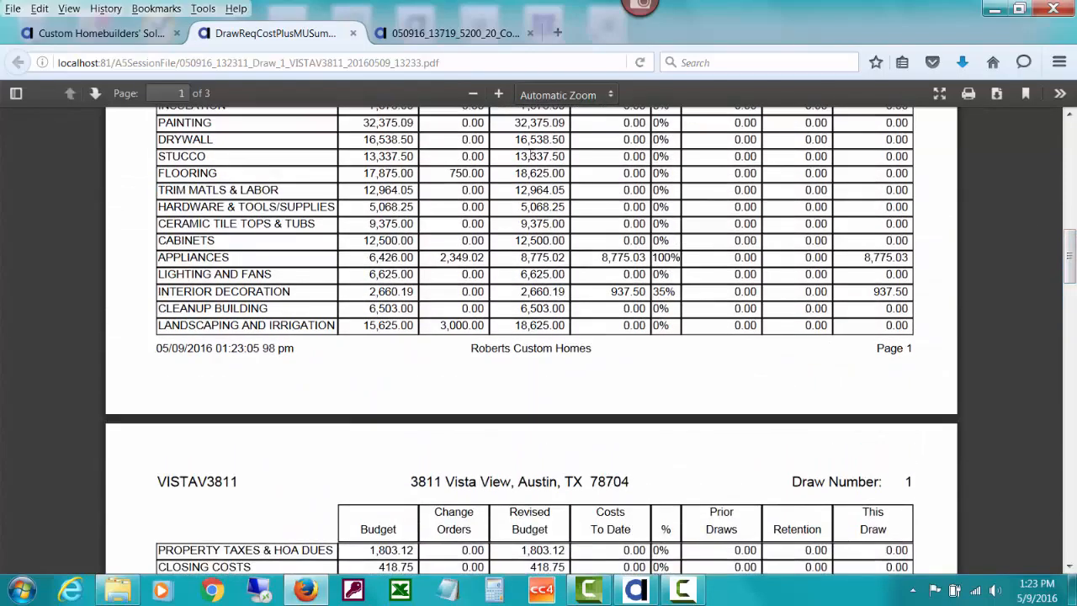
click(354, 33)
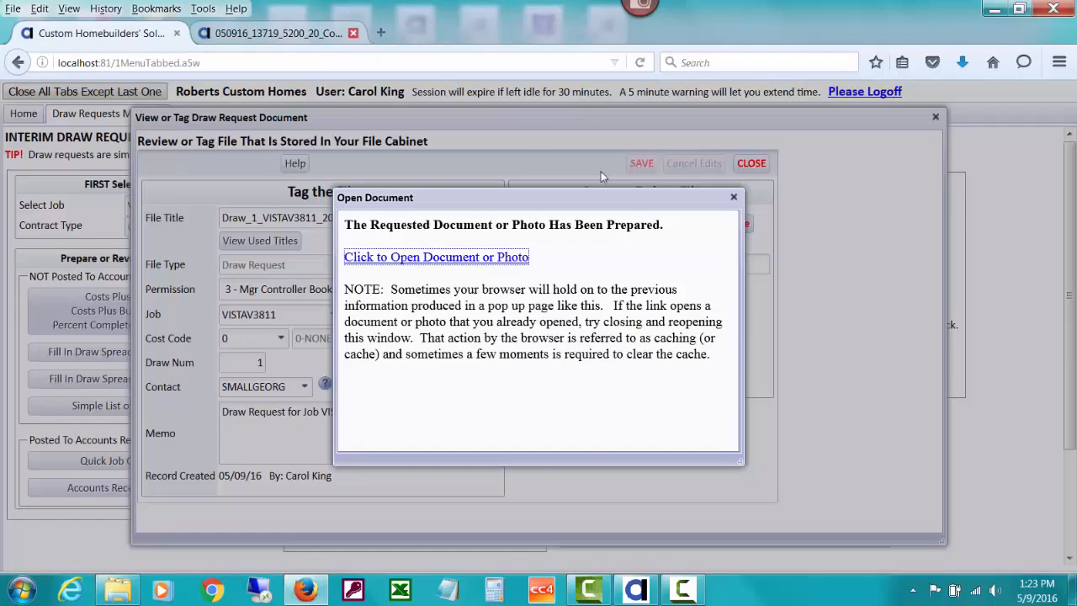
click(733, 198)
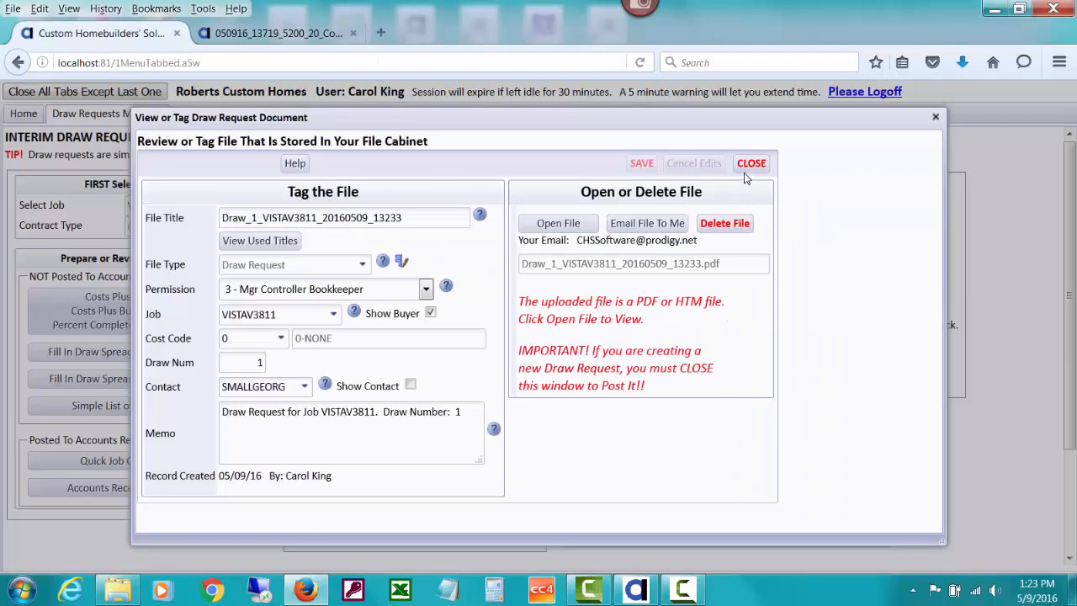
click(751, 163)
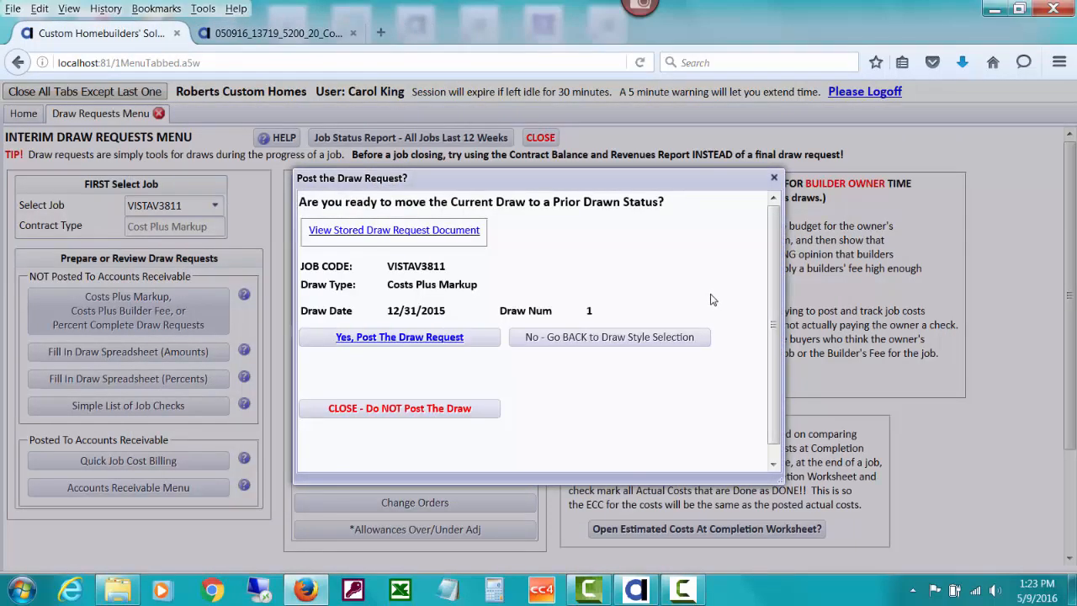
Go back without posting, store the Request With Current Draw Column Only style as Draw Request Only, and open its PDF
click(678, 335)
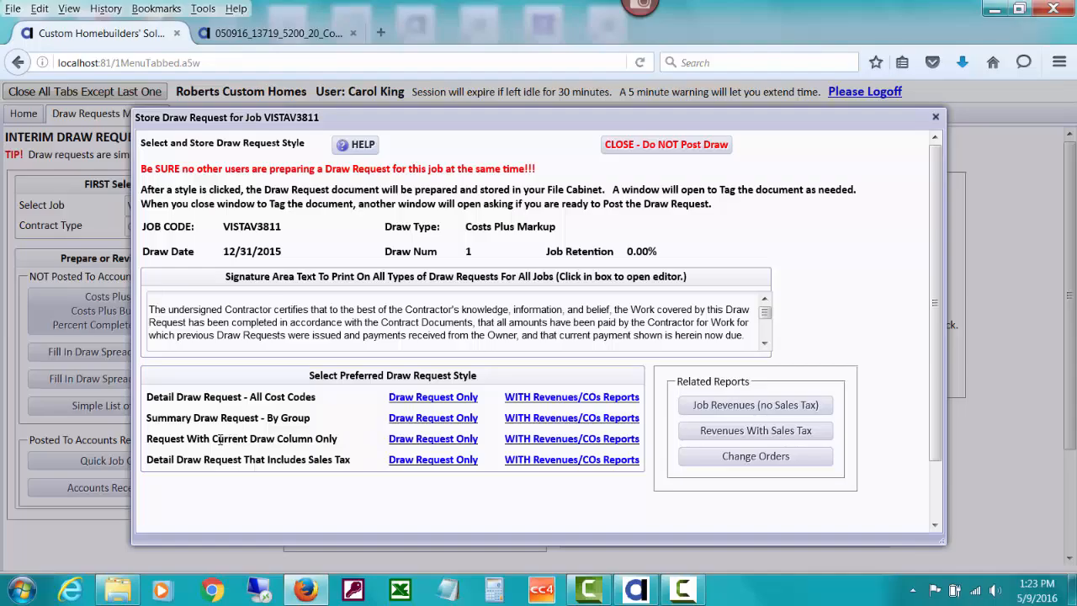
click(414, 446)
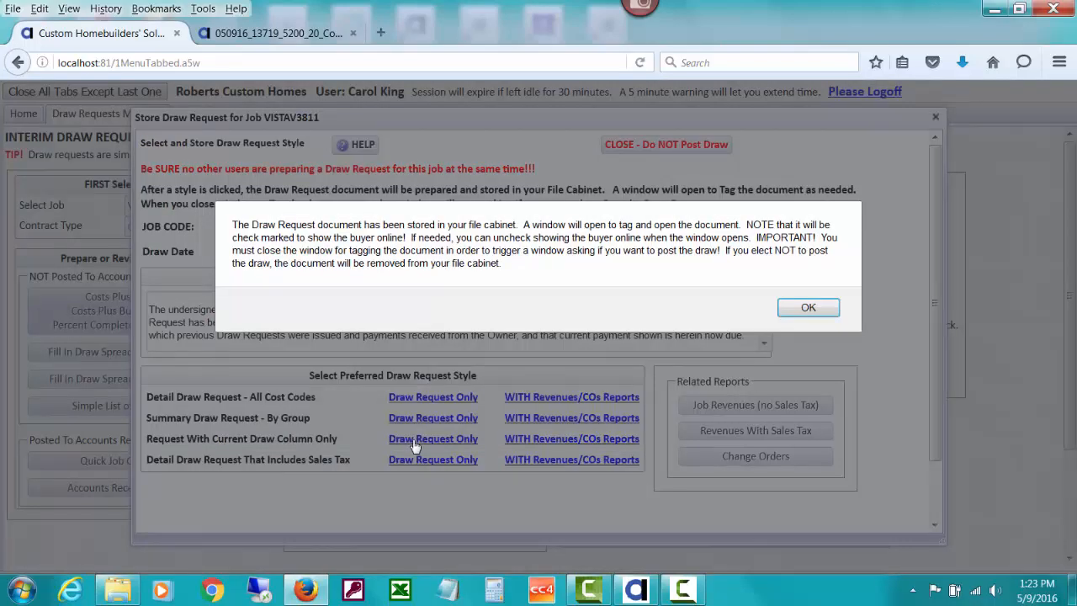
click(803, 309)
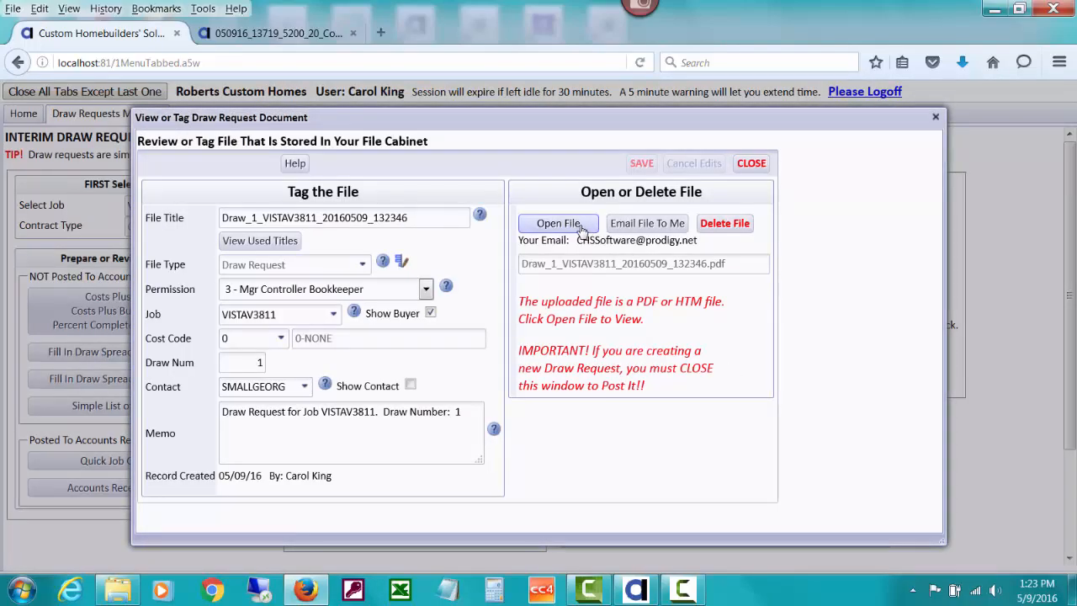
click(580, 226)
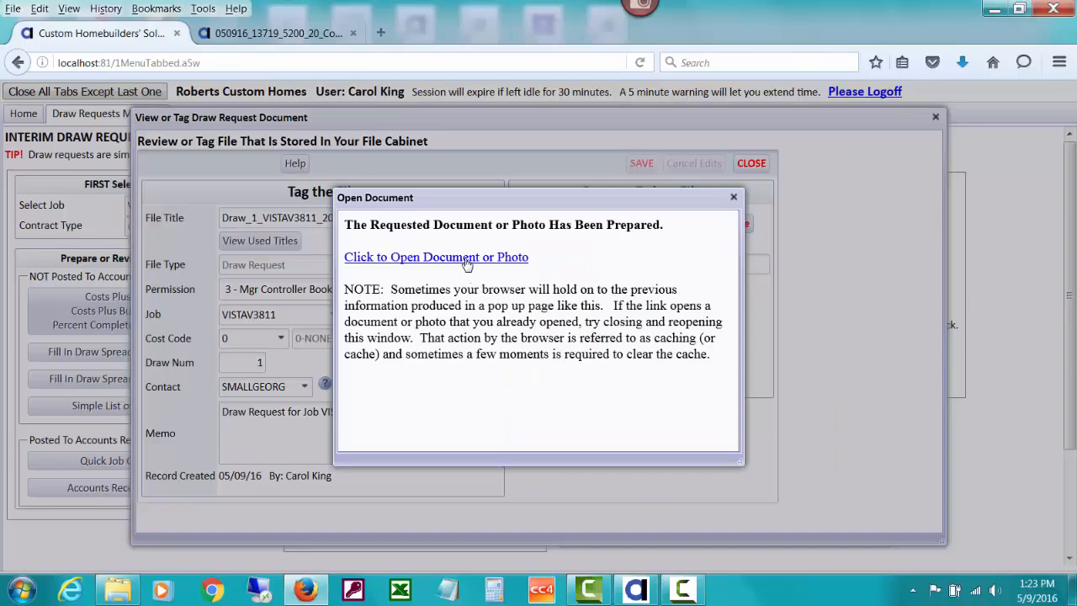
click(467, 258)
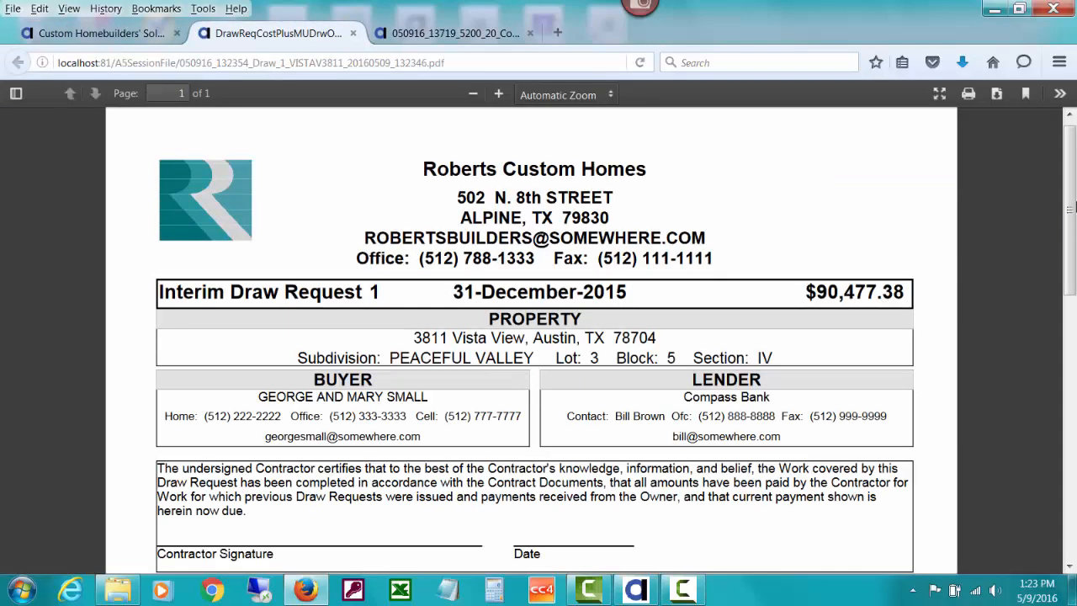
Review the cost code amounts and total in the current-draw-column request, and close the PDF
drag(1071, 207, 1073, 361)
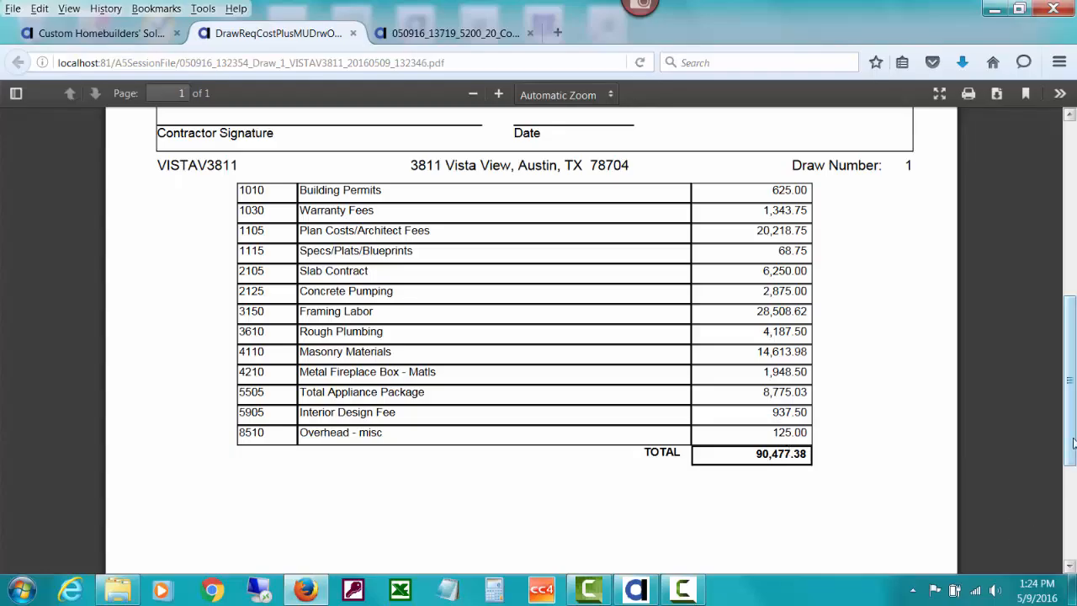
mouse_move(1070, 435)
mouse_down()
mouse_move(1064, 326)
mouse_move(1065, 359)
mouse_up()
scroll(1062, 379, down, 8)
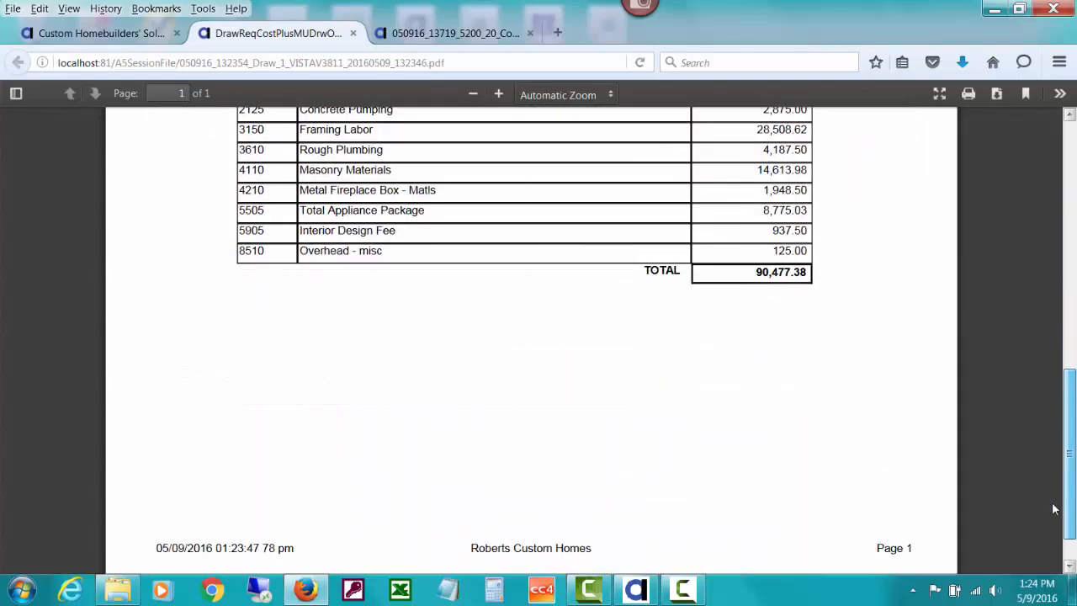
scroll(1027, 378, up, 7)
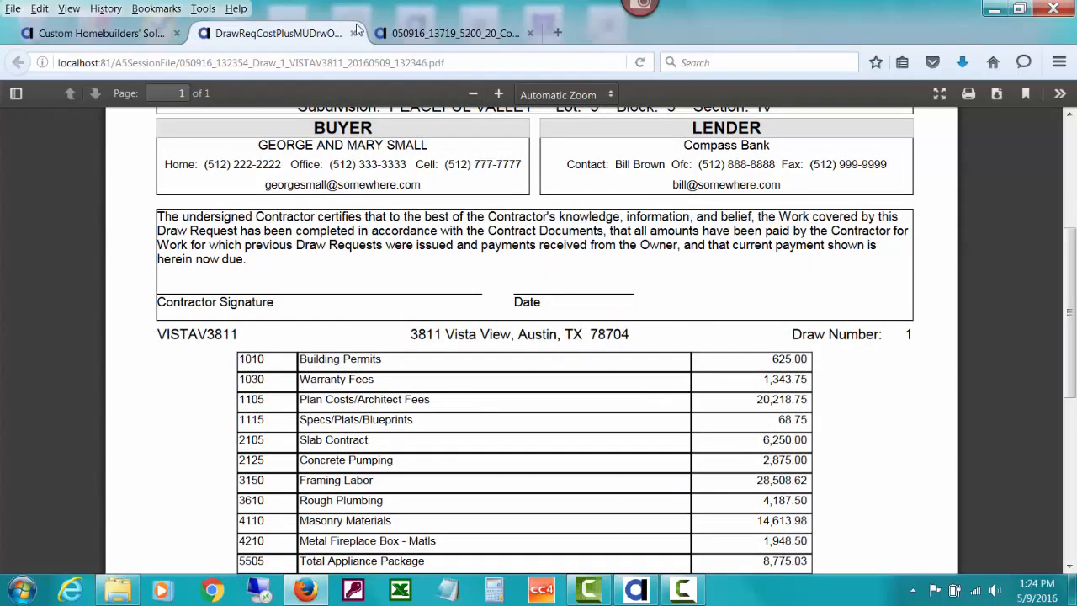
click(352, 33)
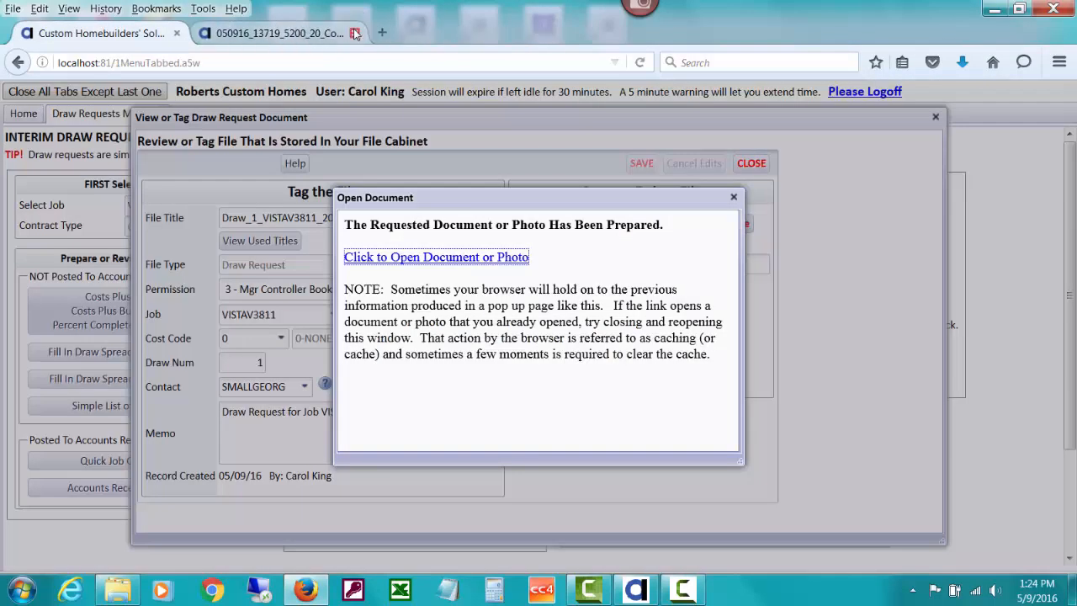
Close the current-draw-column request's tagging window and return to the draw style selection without posting the draw
click(734, 197)
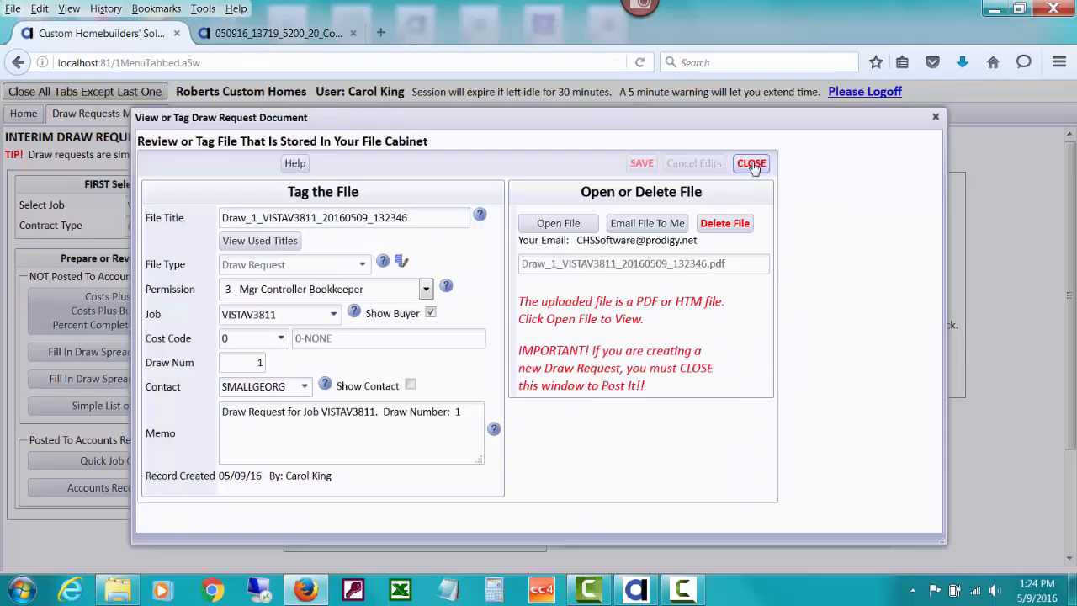
click(751, 163)
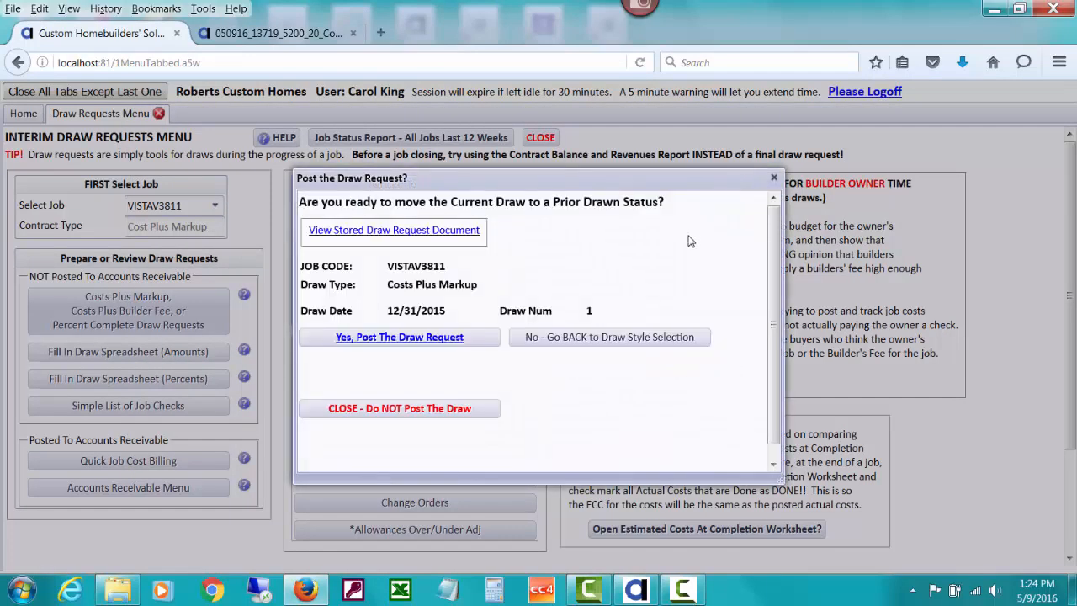
click(661, 336)
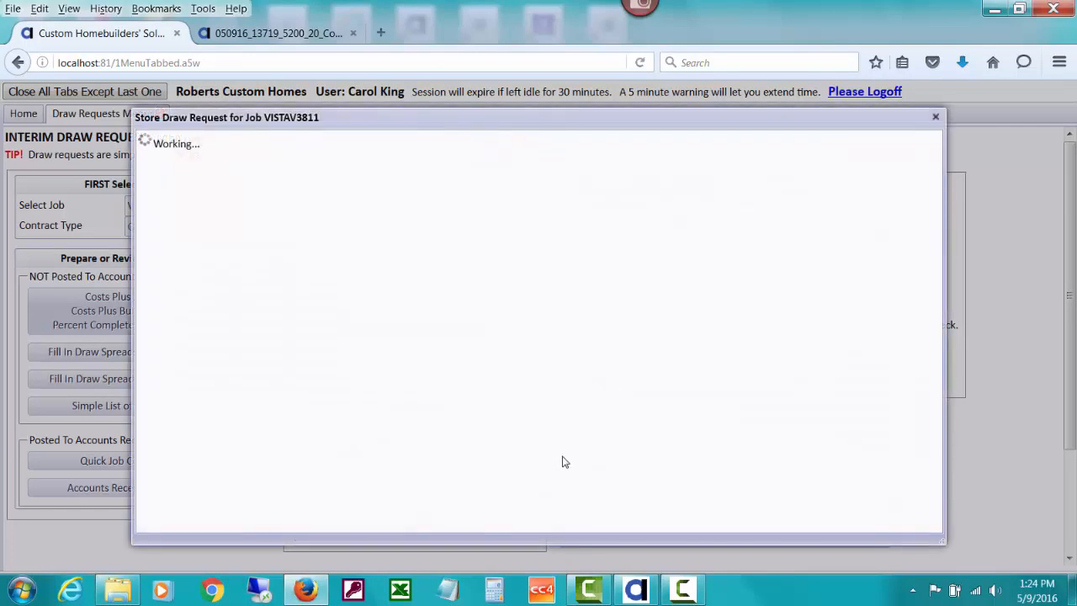
Store the Detail Draw Request That Includes Sales Tax style as Draw Request Only, and open its PDF
click(462, 460)
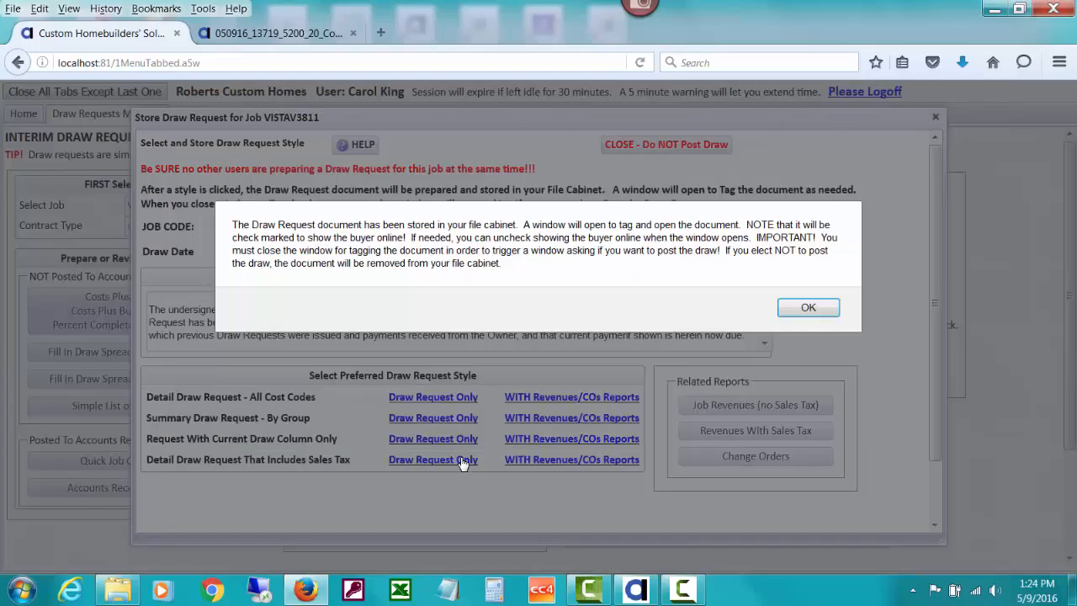
click(801, 308)
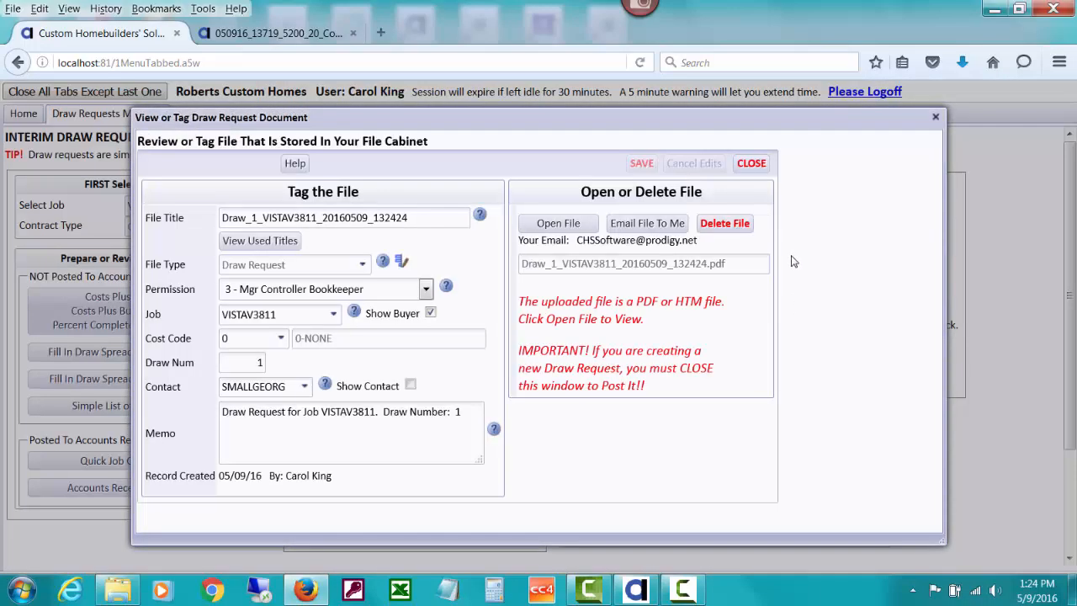
click(593, 225)
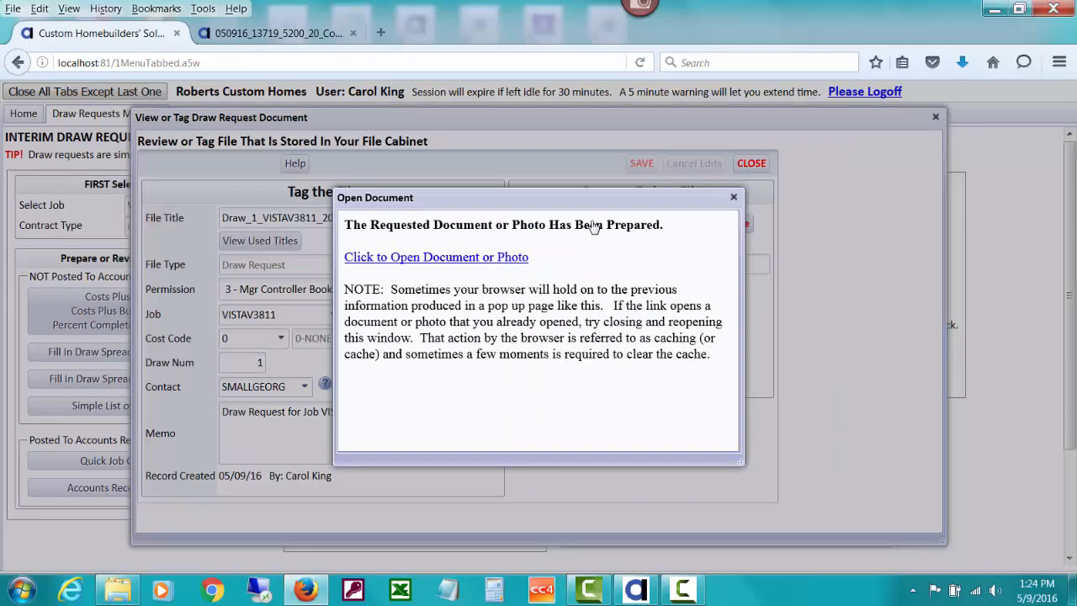
click(502, 258)
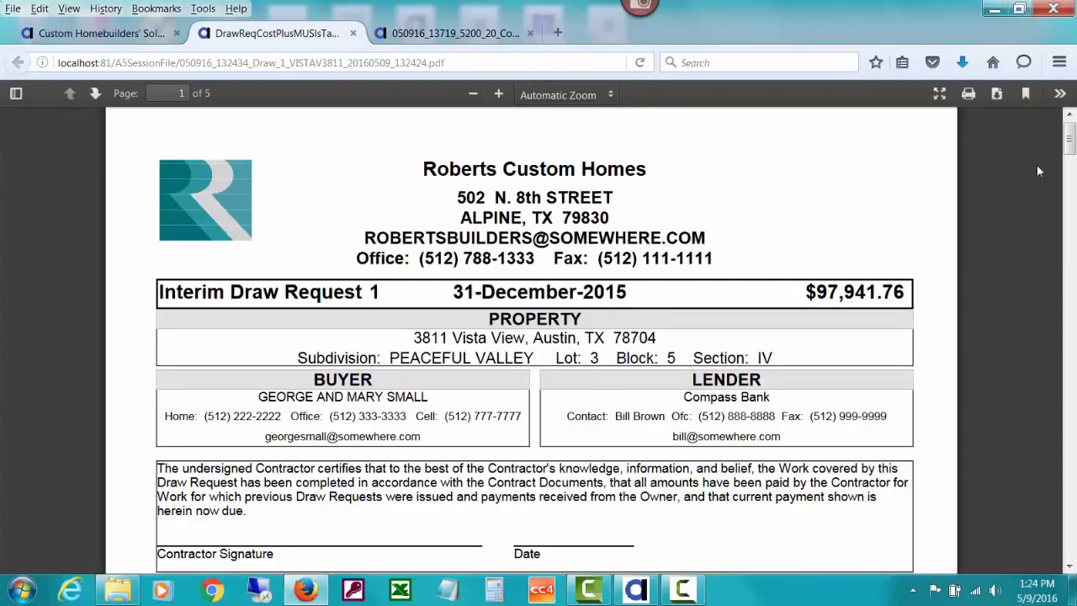
Review the sales tax draw request, close its PDF and tagging window, and return to the draw style selection without posting
drag(1070, 136, 1069, 402)
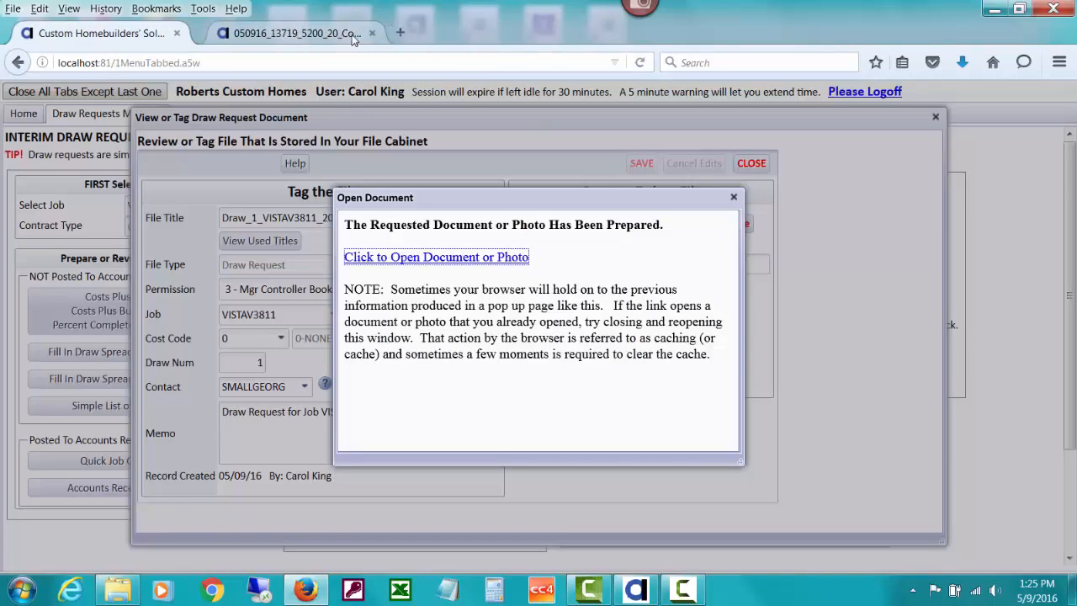
click(352, 33)
click(734, 199)
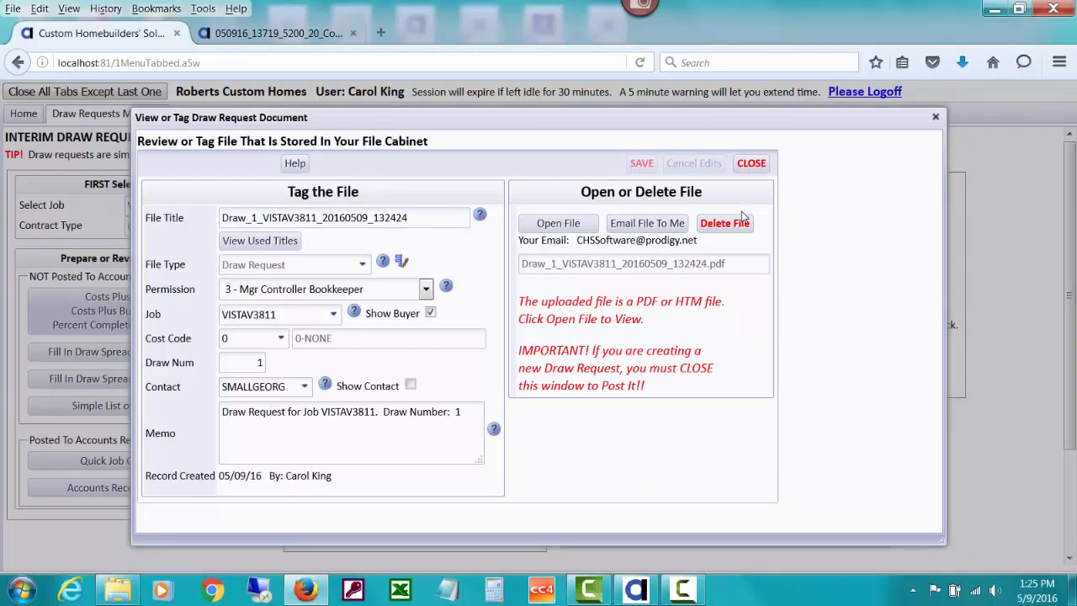
click(749, 163)
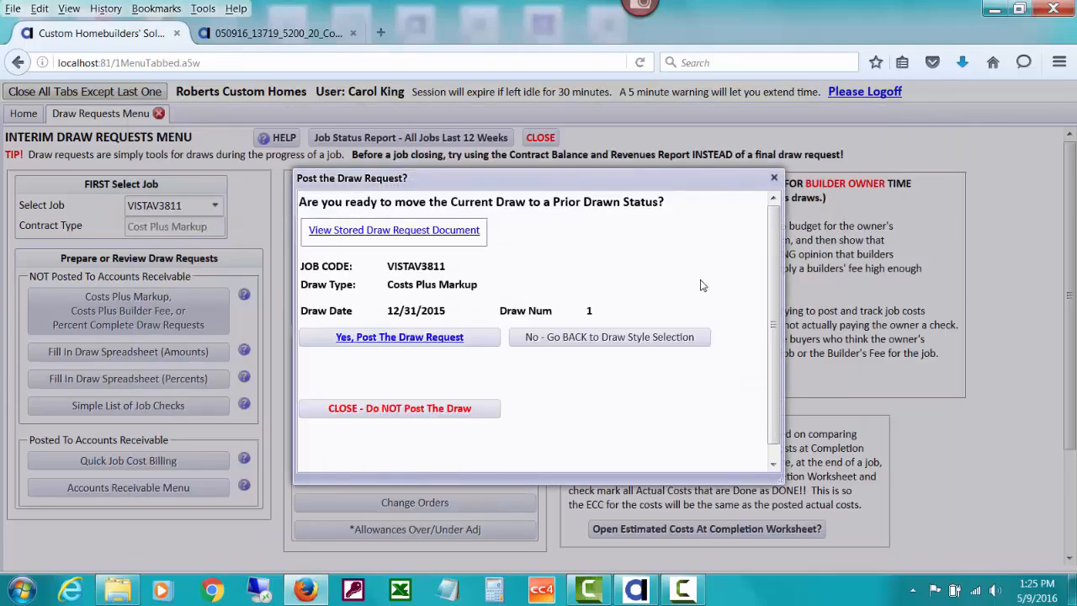
click(627, 344)
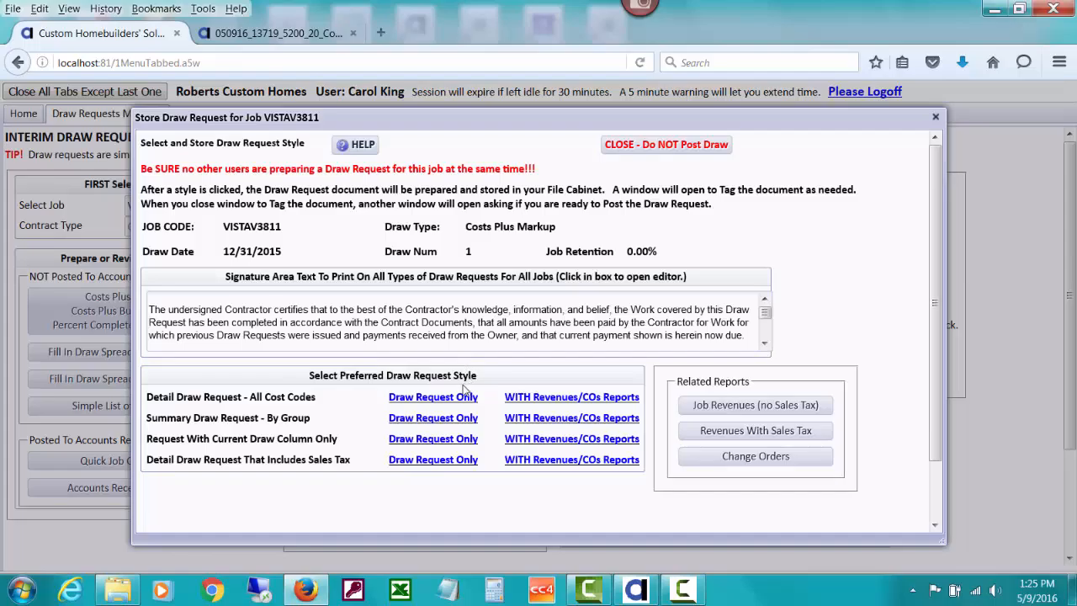
Store the Detail Draw Request - All Cost Codes style with Revenues/COs Reports, and save its file title as Draw_1_VISTAV3811_20160509
click(516, 400)
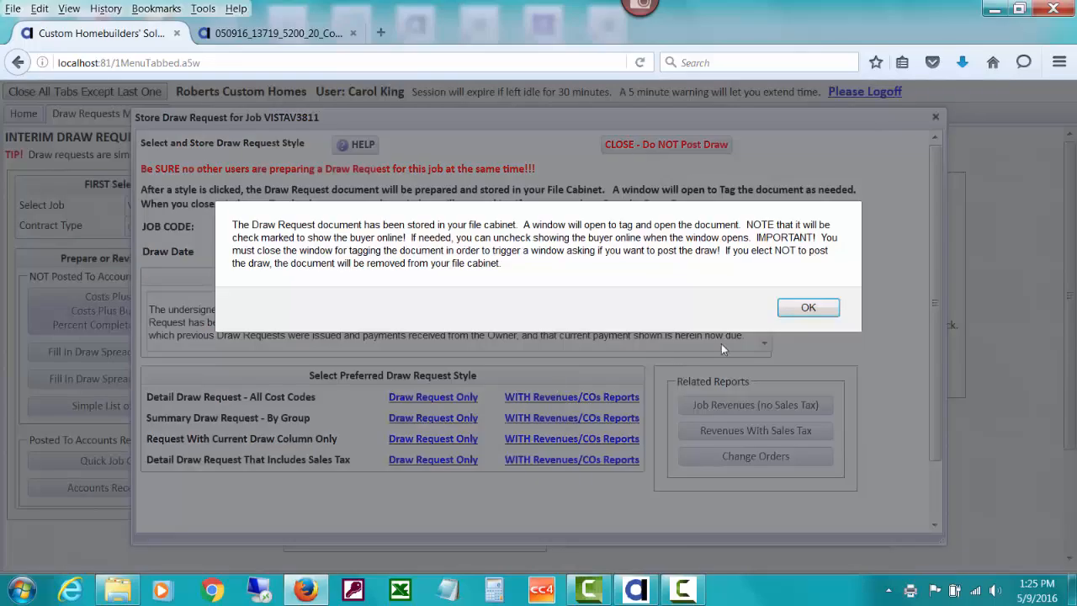
click(808, 309)
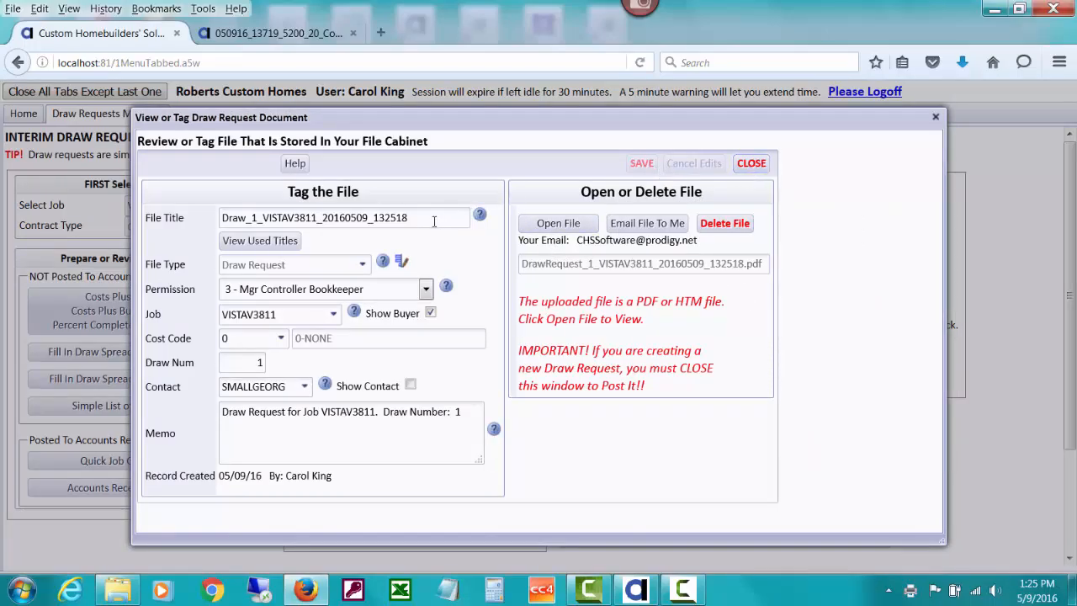
double_click(369, 217)
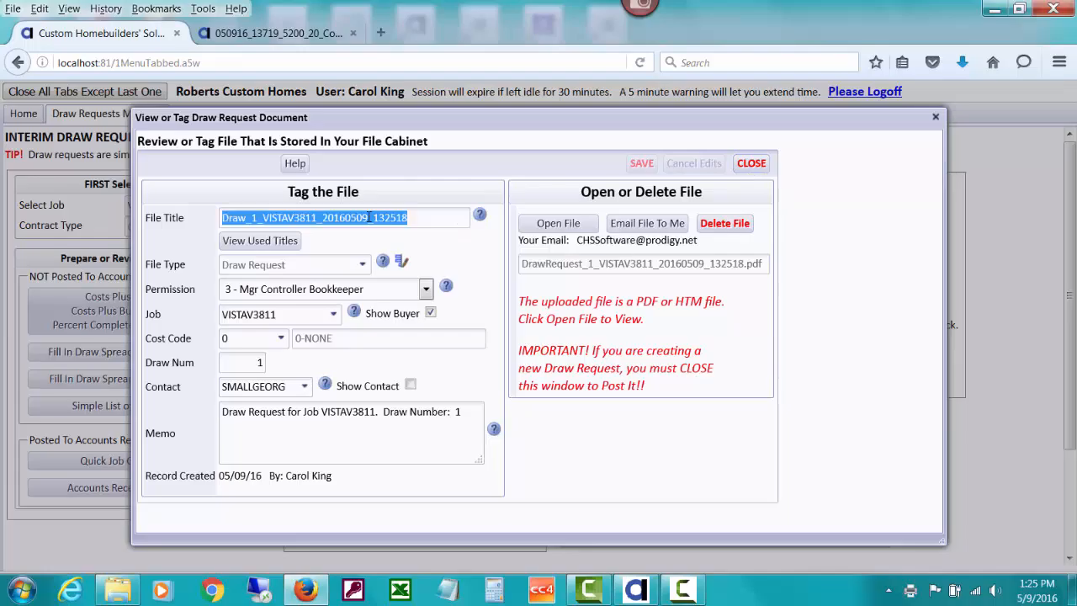
click(369, 217)
drag(368, 217, 450, 219)
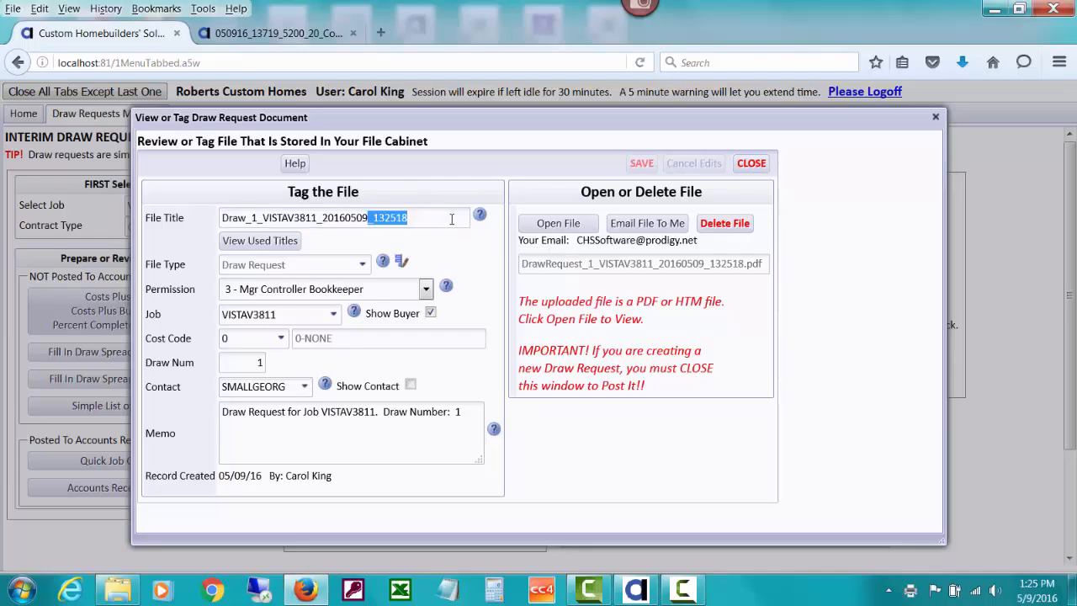
key(Delete)
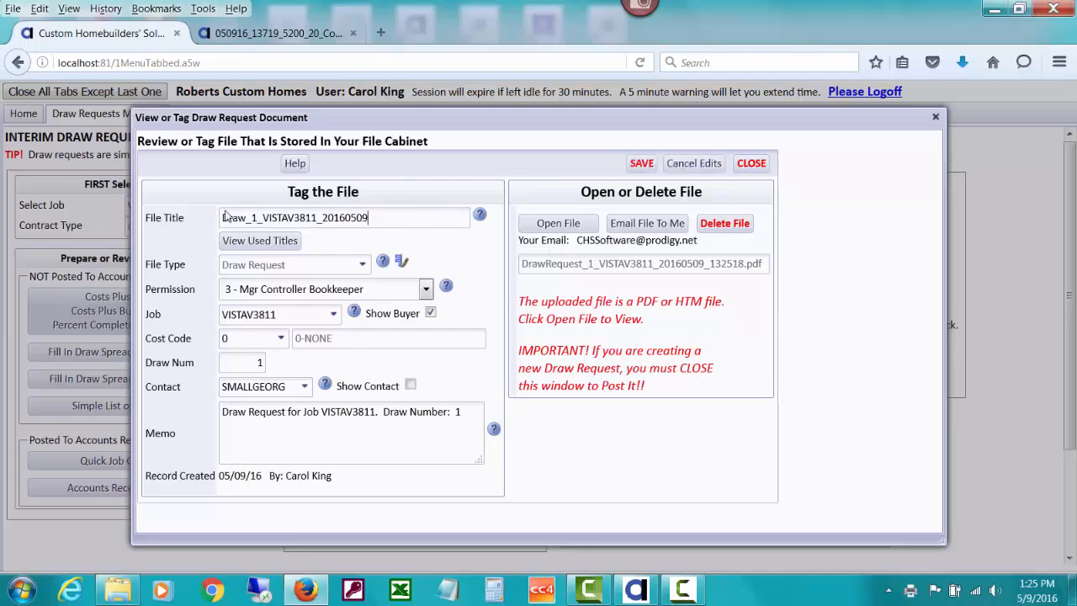
click(639, 169)
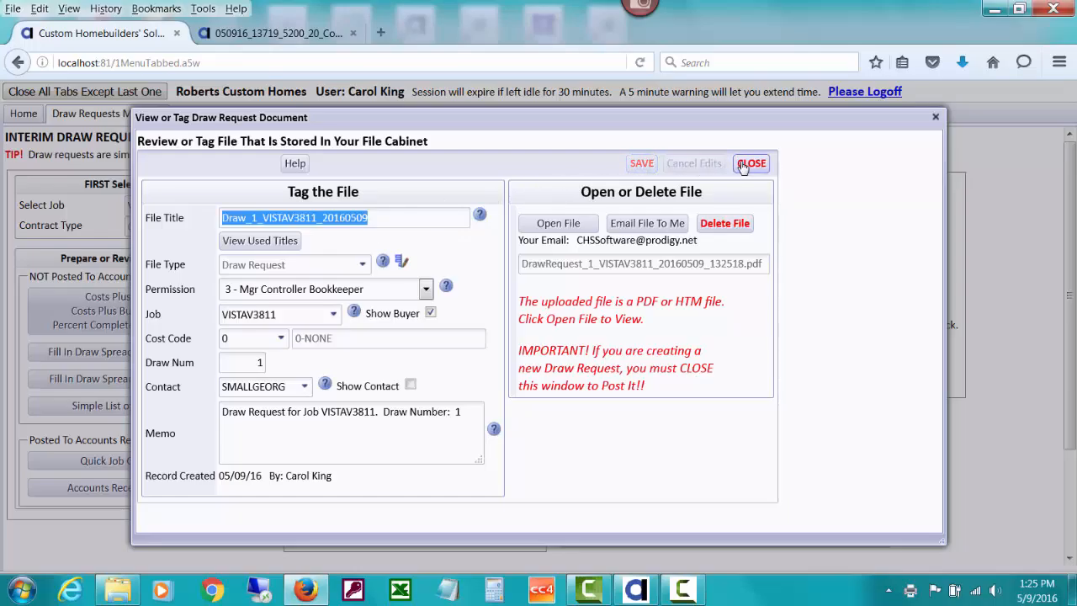
Close the tagging window and post draw request 1 for job VISTAV3811
click(752, 163)
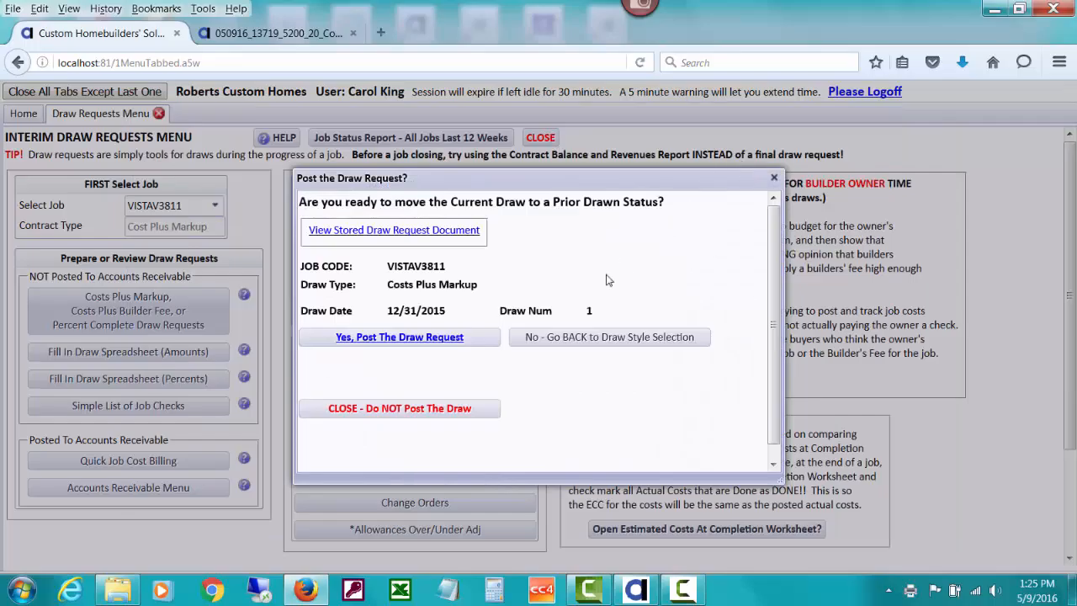
click(441, 339)
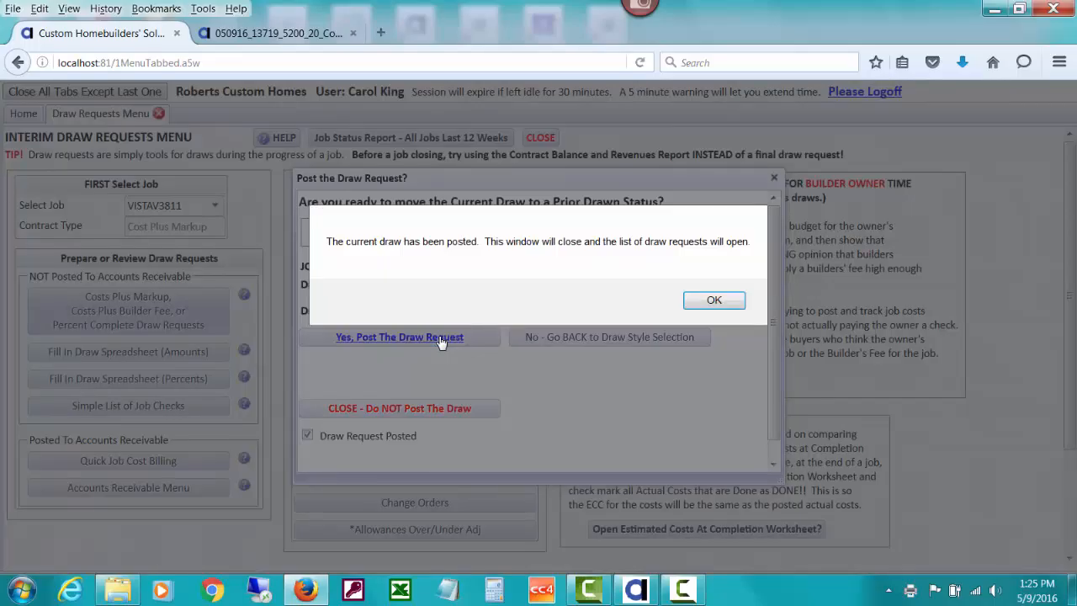
click(714, 303)
click(714, 301)
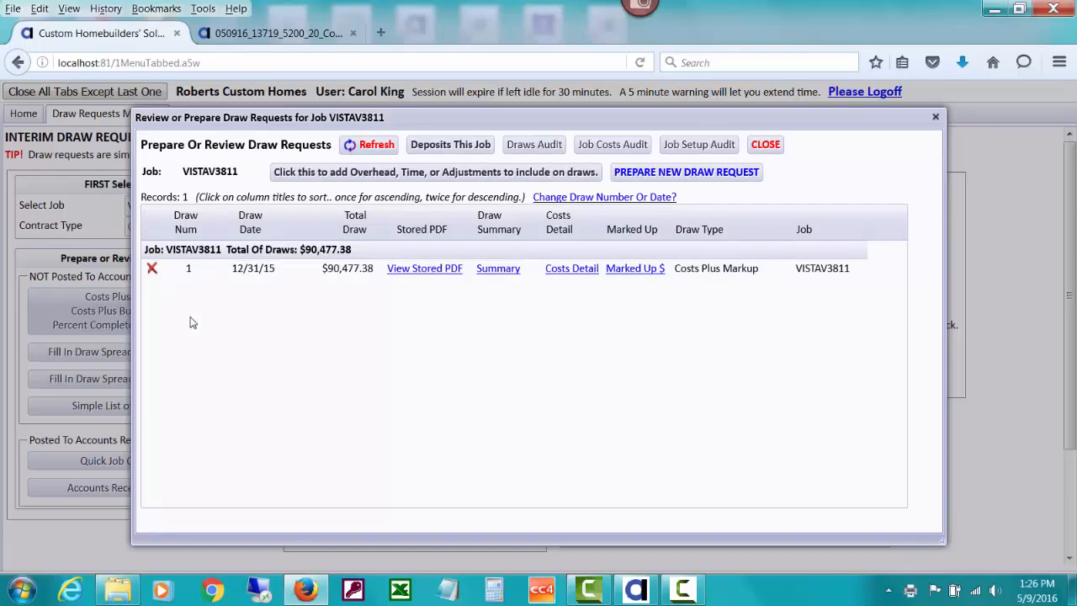
Open the stored PDF of draw 1 from the file cabinet, review its cost code lines, and return to the draw requests list
click(423, 269)
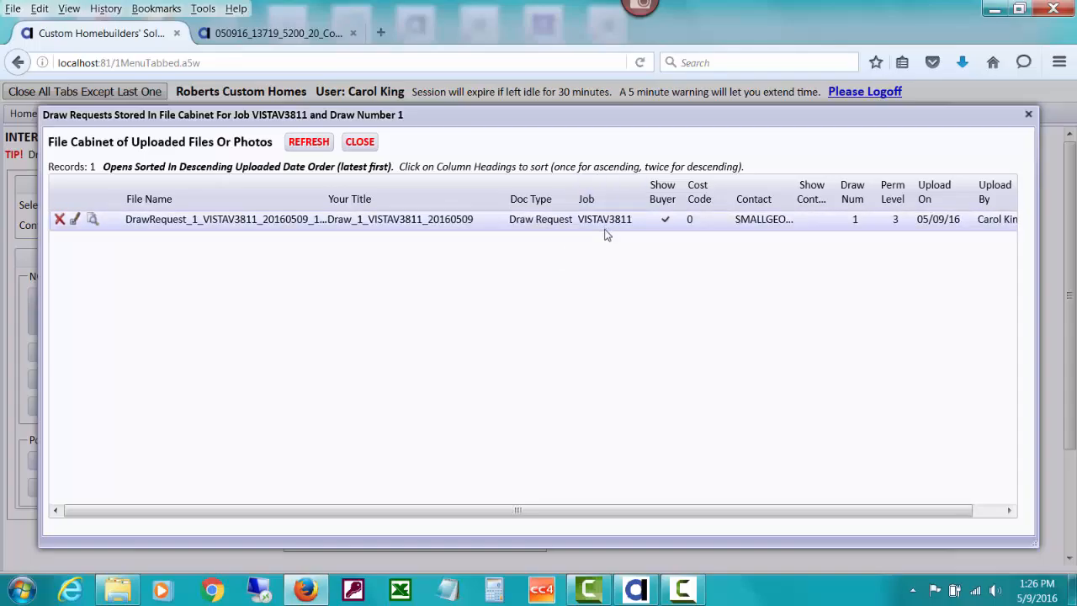
click(93, 219)
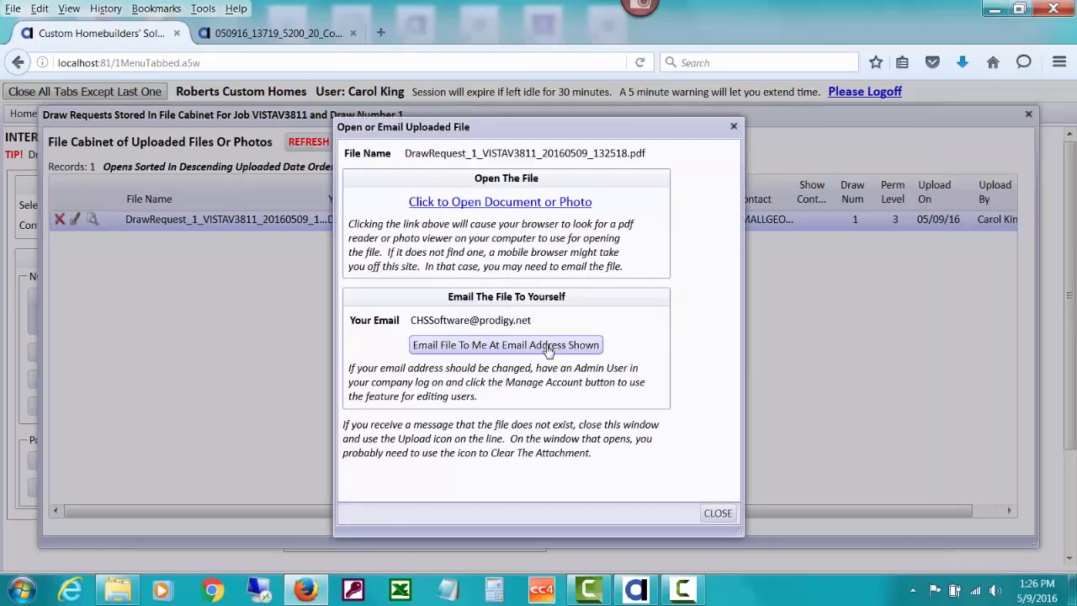
click(538, 203)
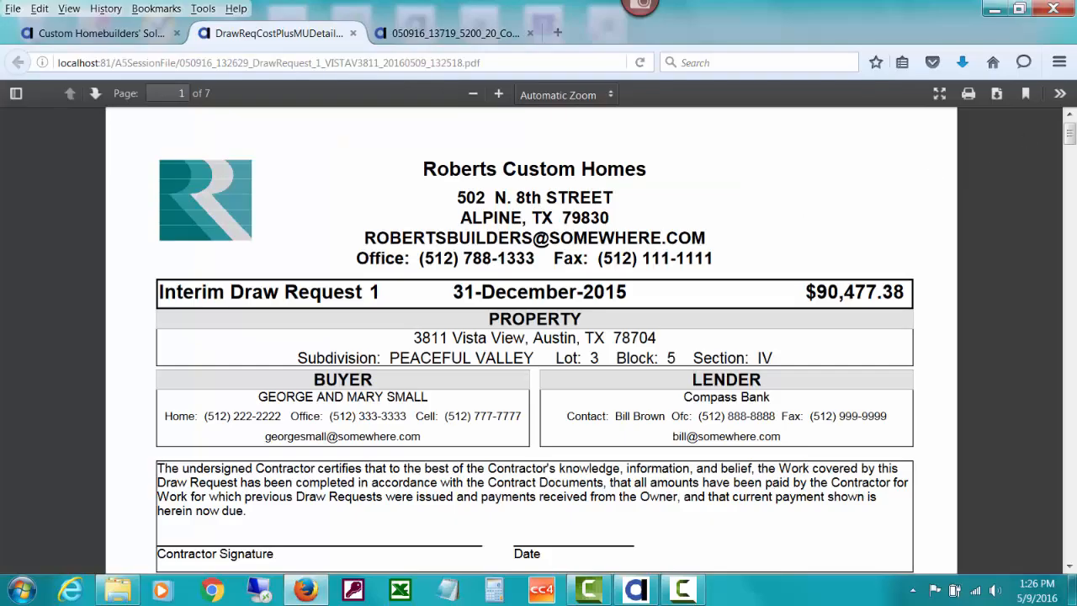
drag(1069, 142, 1070, 158)
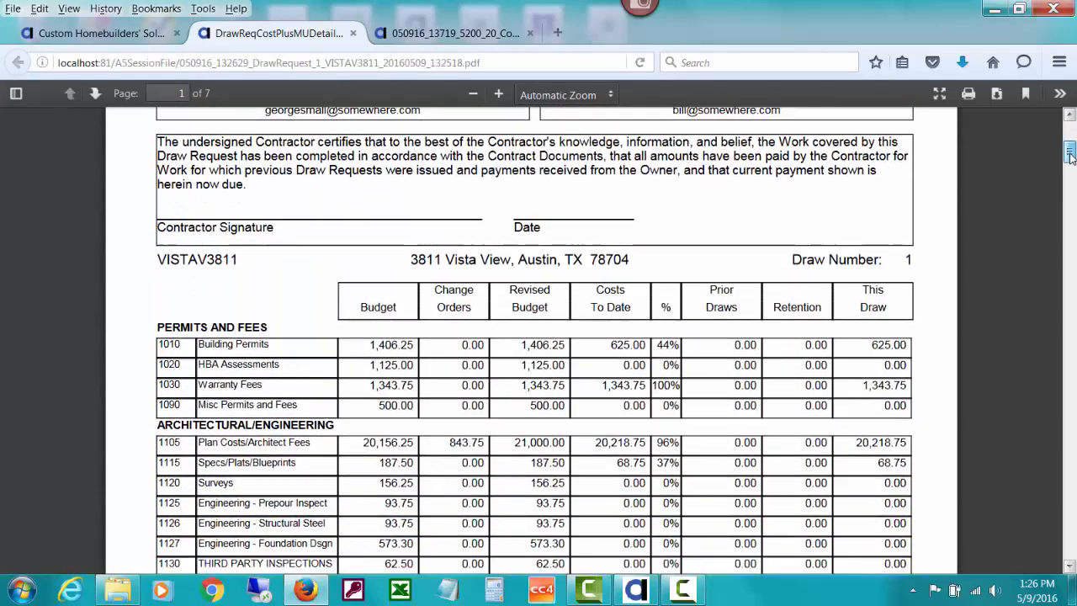
key(ctrl+w)
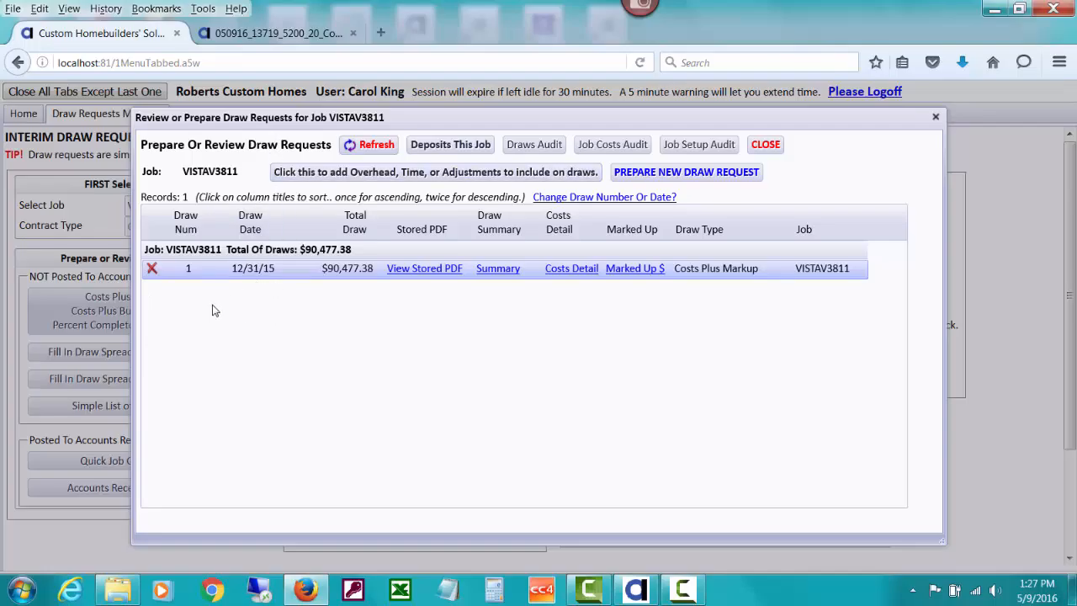
click(151, 269)
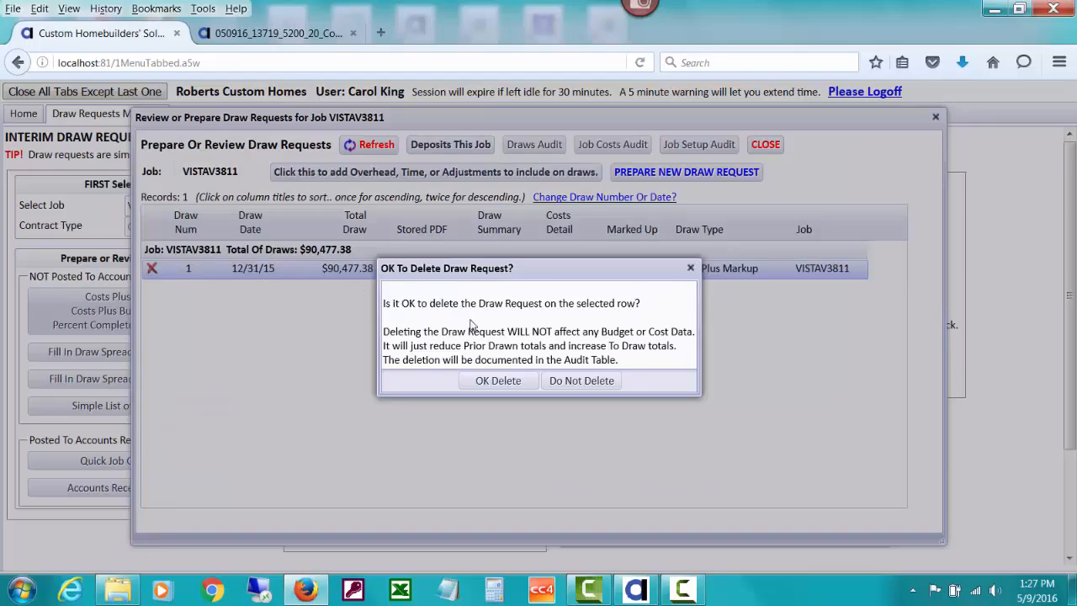
click(592, 387)
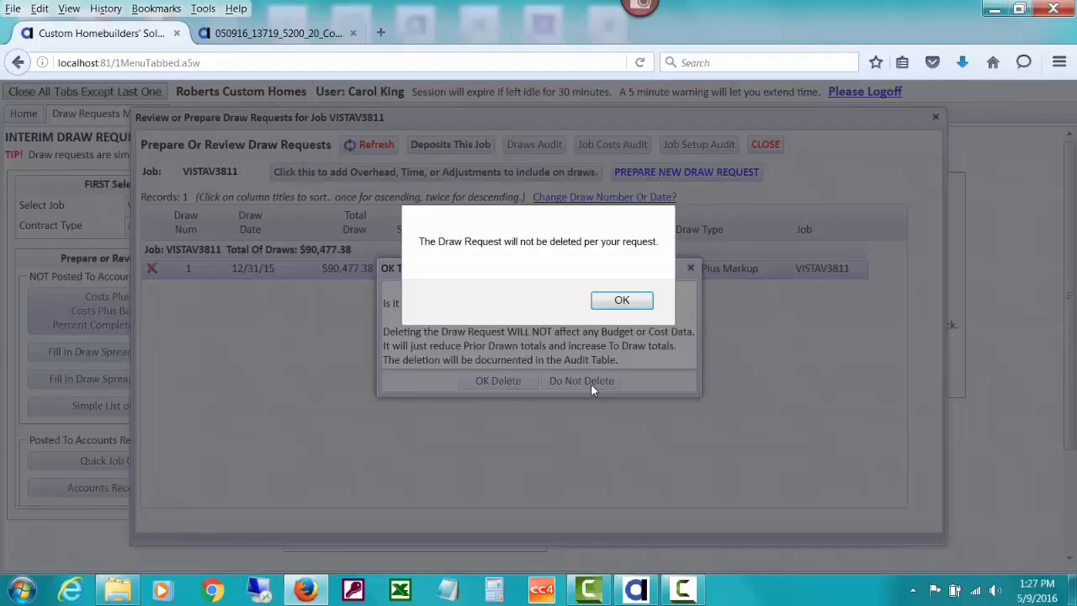
click(613, 308)
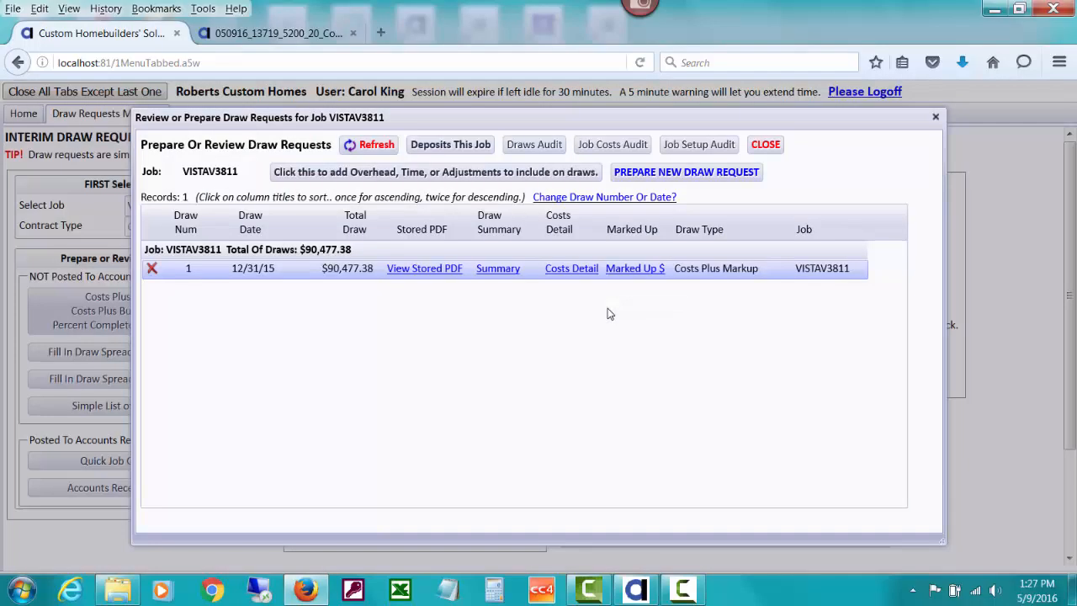
Review the Draw Requests Audit table, then check the totals in the Costs Detail report for draw 1 and close it
click(536, 150)
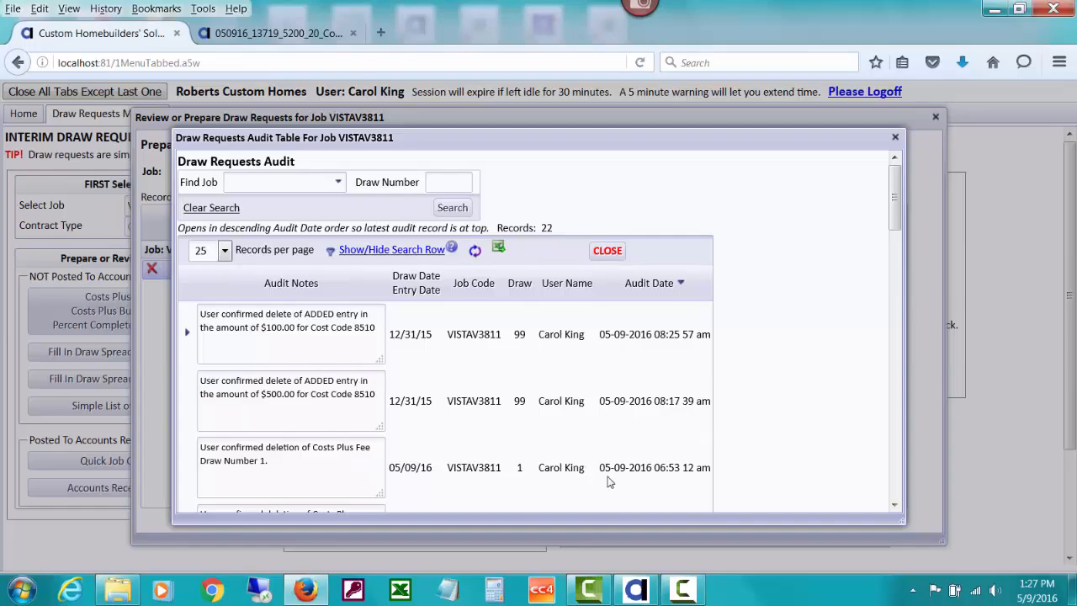
click(606, 250)
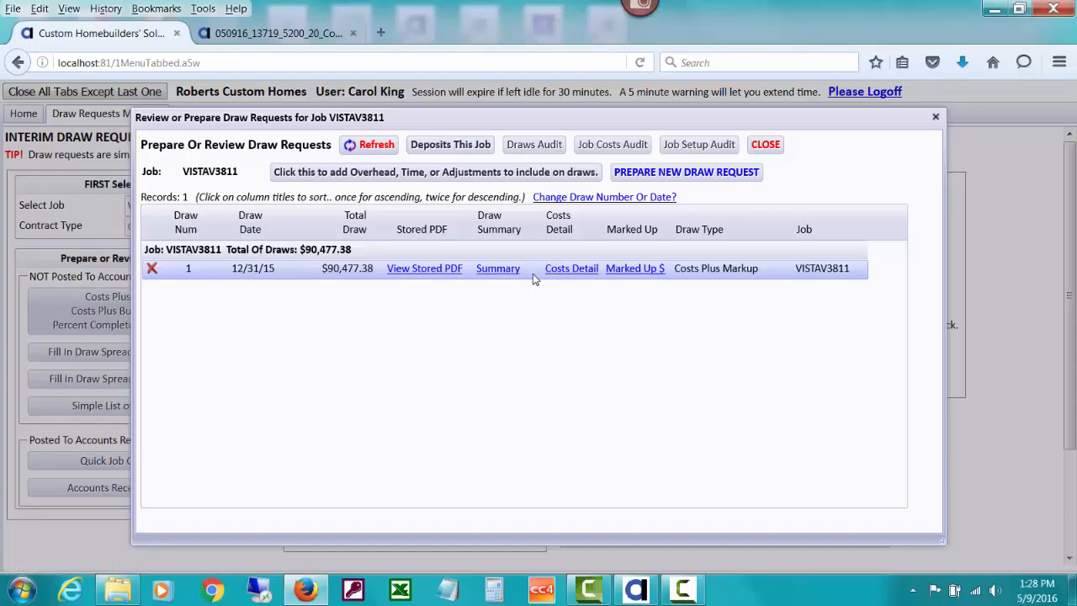
click(572, 270)
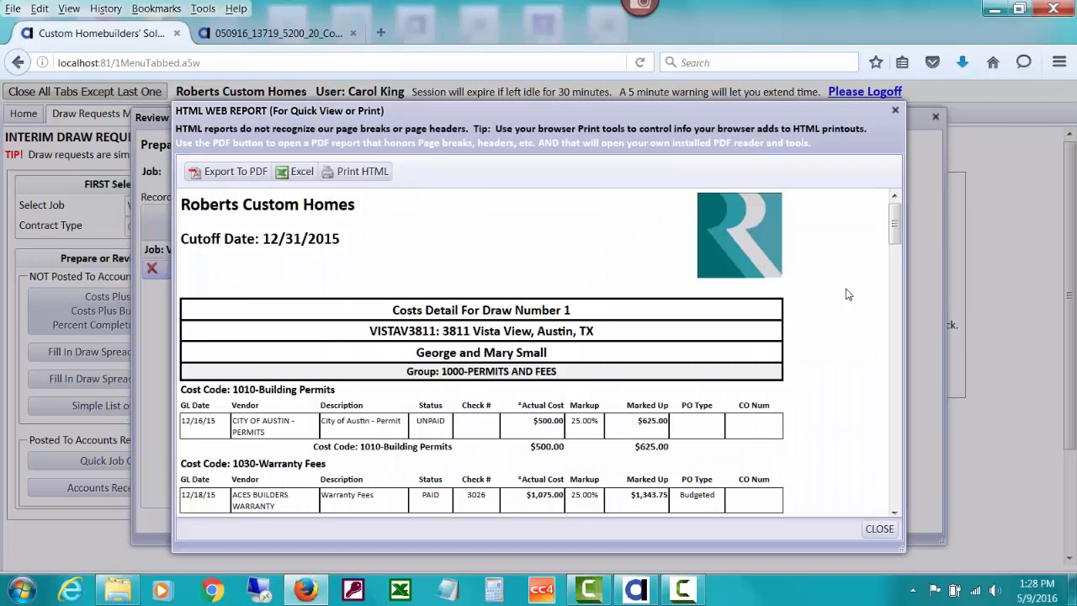
drag(902, 235, 904, 504)
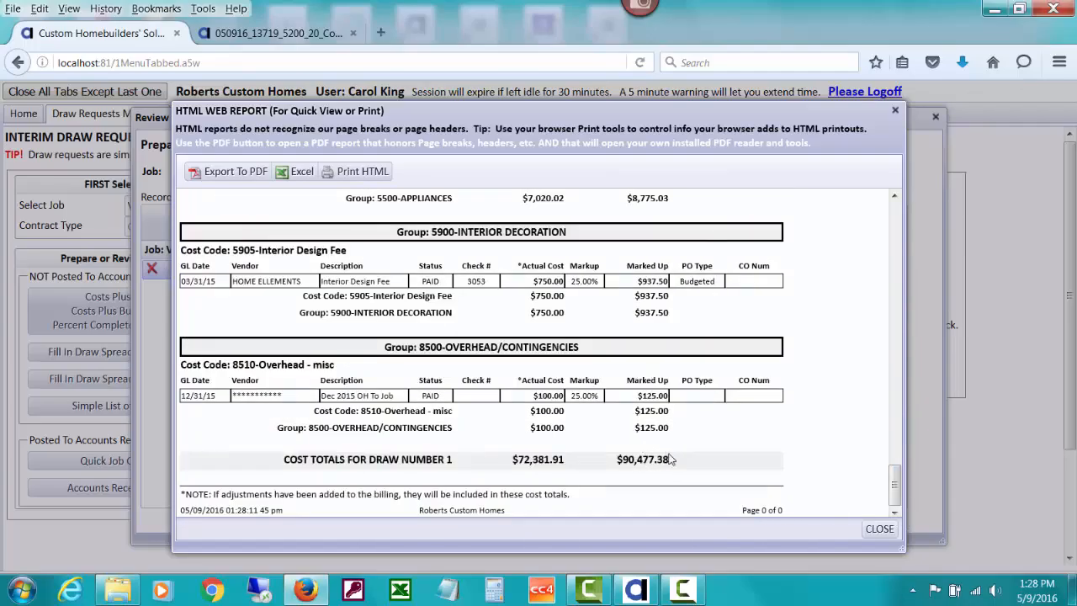
click(879, 529)
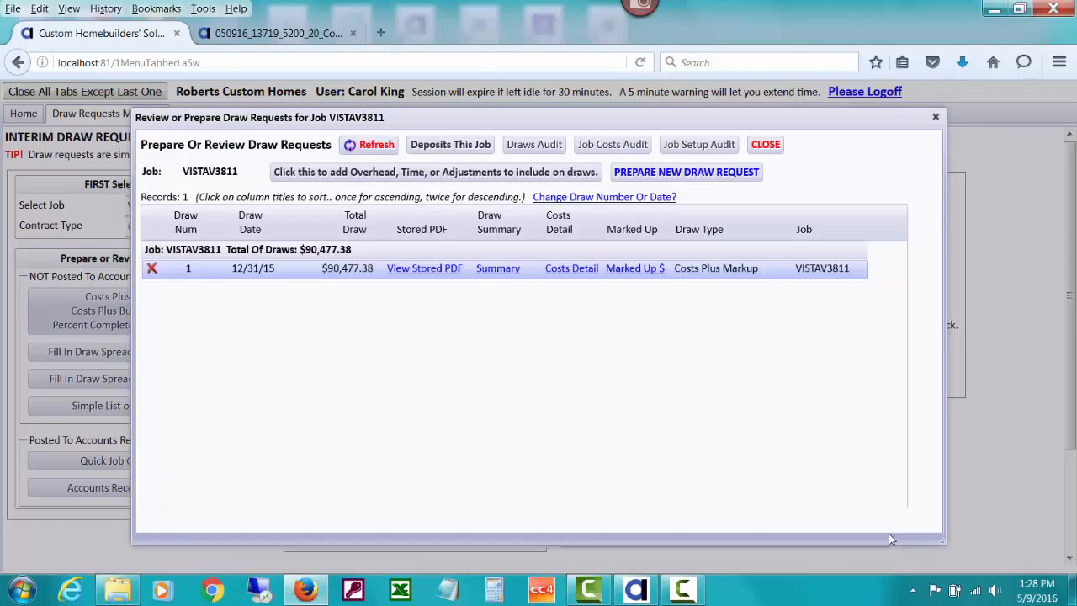
Review the group totals and grand total in the draw summary report for draw 1, and close the report
click(493, 276)
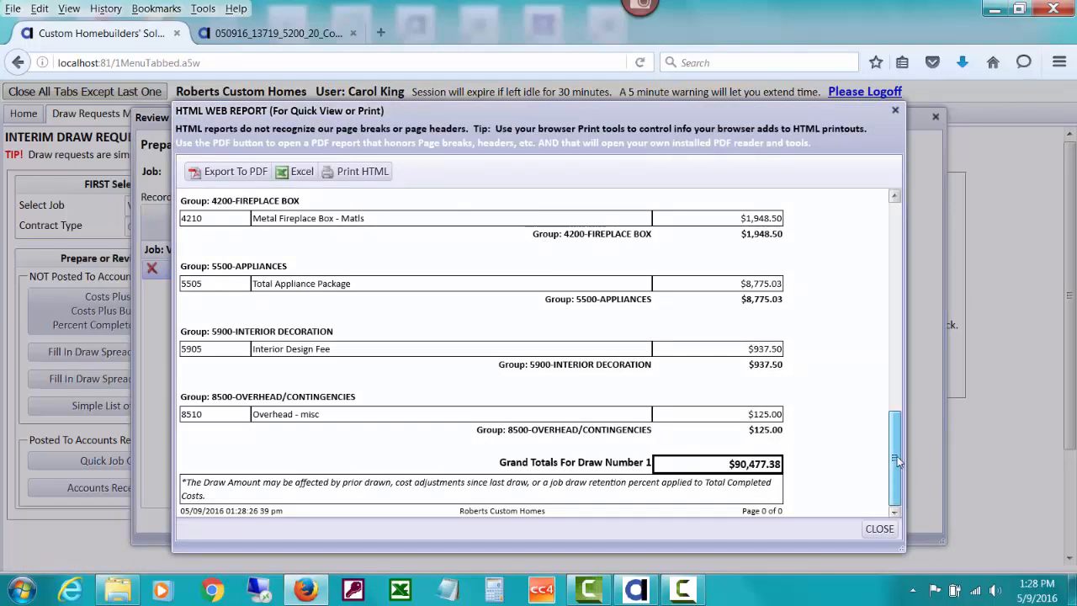
drag(897, 456, 900, 498)
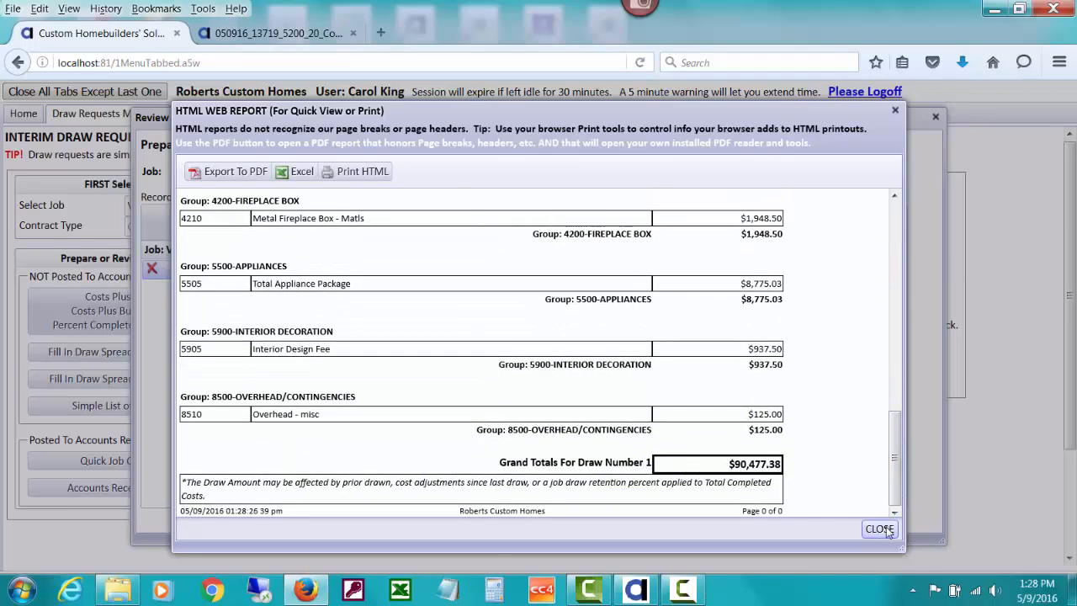
click(879, 529)
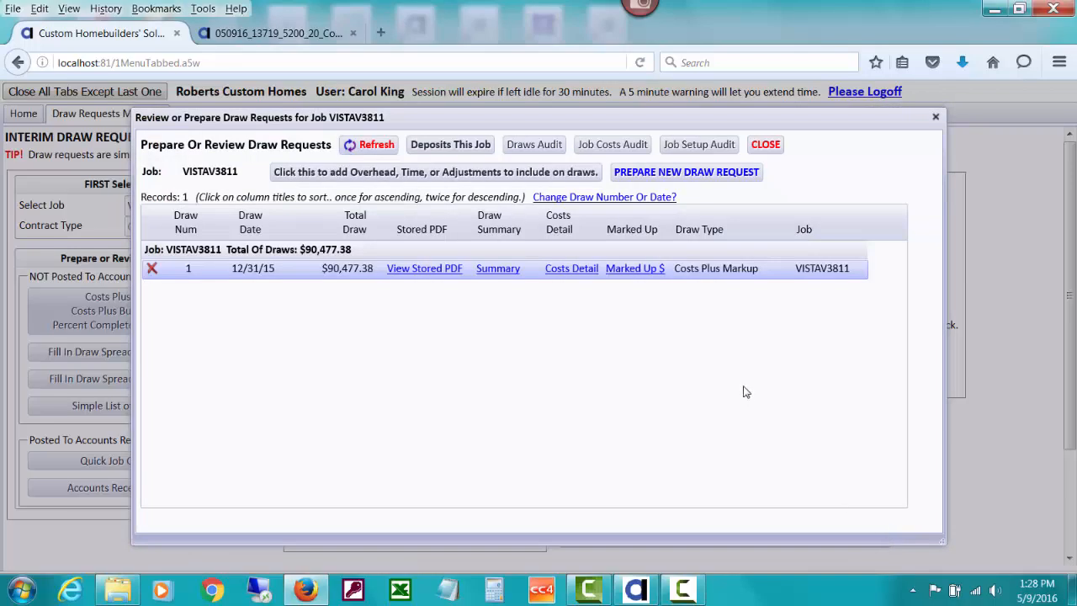